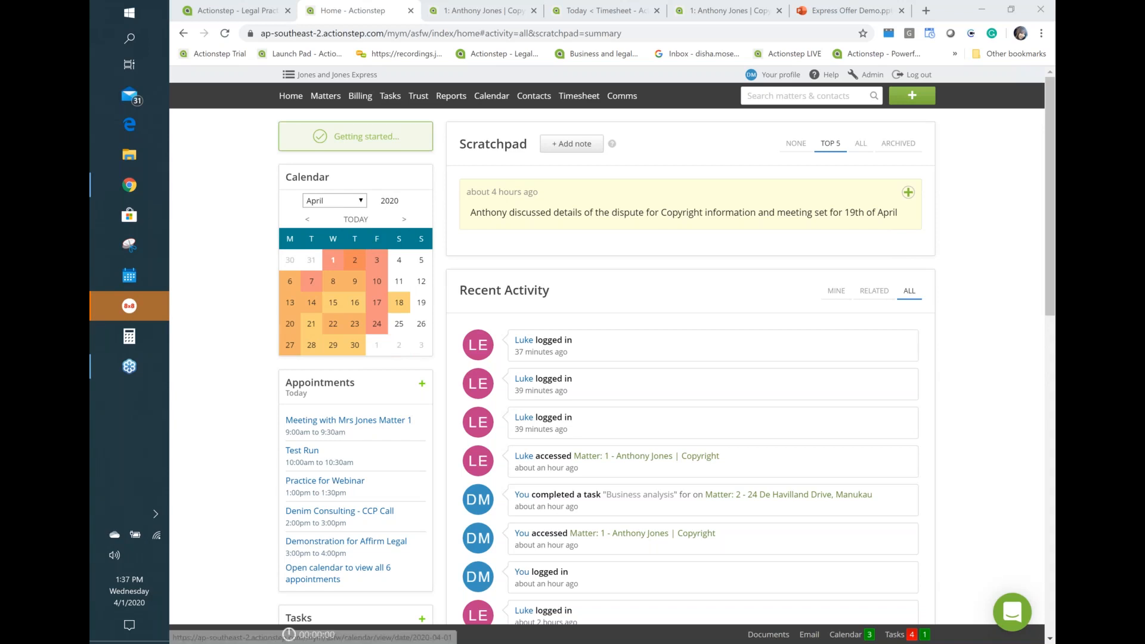
Look over the home dashboard's appointments, tasks and time records for today
{"action": "scroll", "coordinate": [330, 489], "scroll_direction": "down", "scroll_amount": 2}
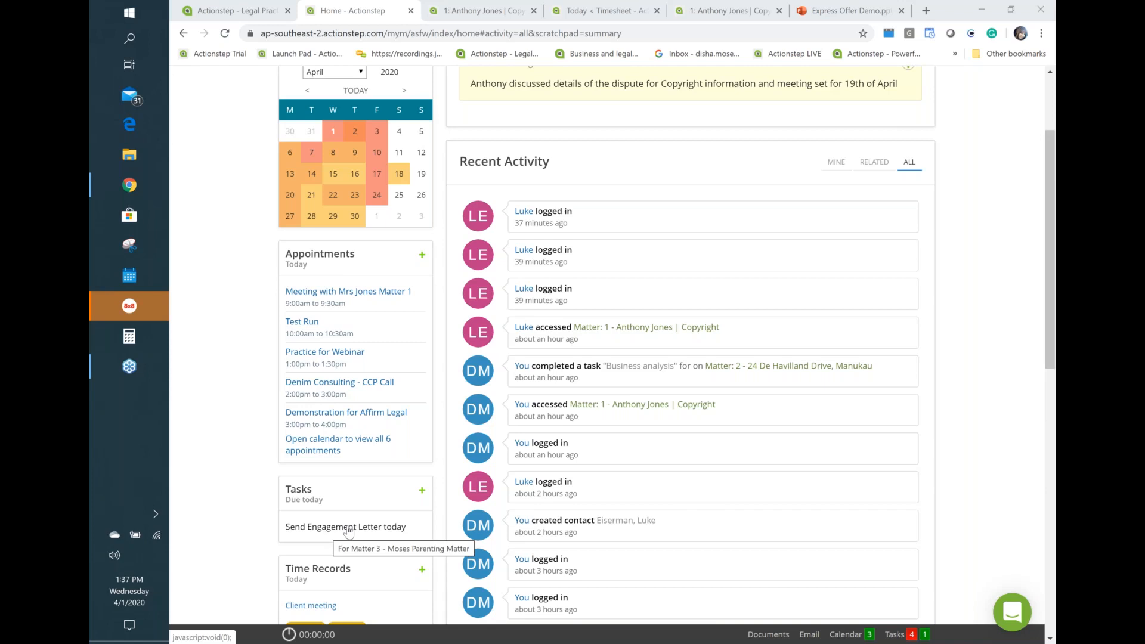
{"action": "scroll", "coordinate": [349, 530], "scroll_direction": "down", "scroll_amount": 2}
{"action": "scroll", "coordinate": [349, 531], "scroll_direction": "up", "scroll_amount": 2}
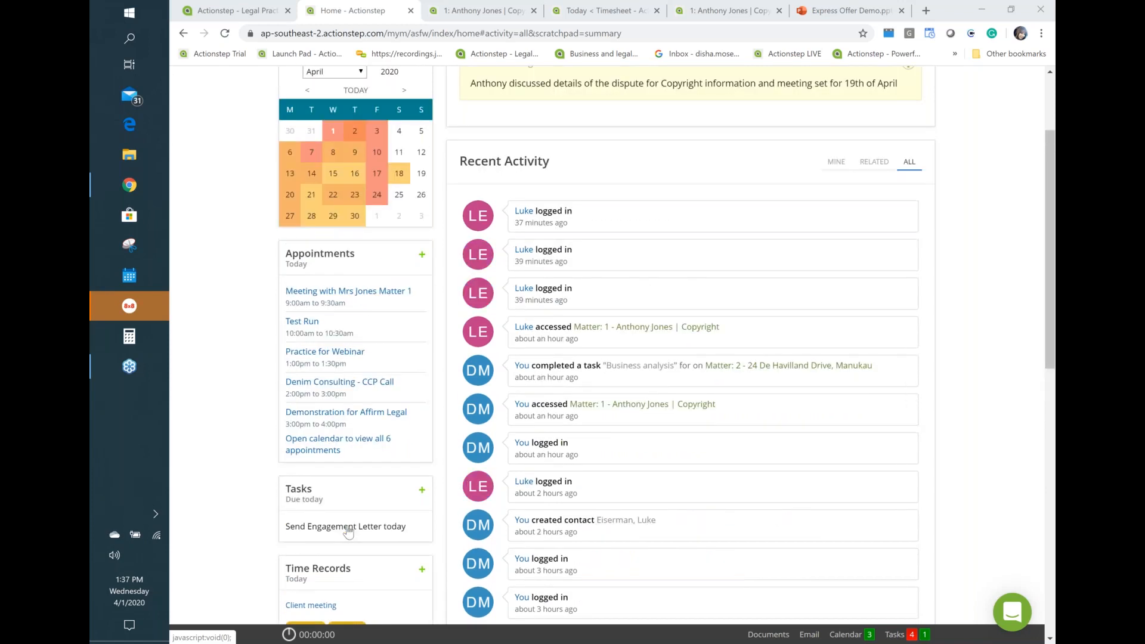
{"action": "scroll", "coordinate": [347, 532], "scroll_direction": "up", "scroll_amount": 2}
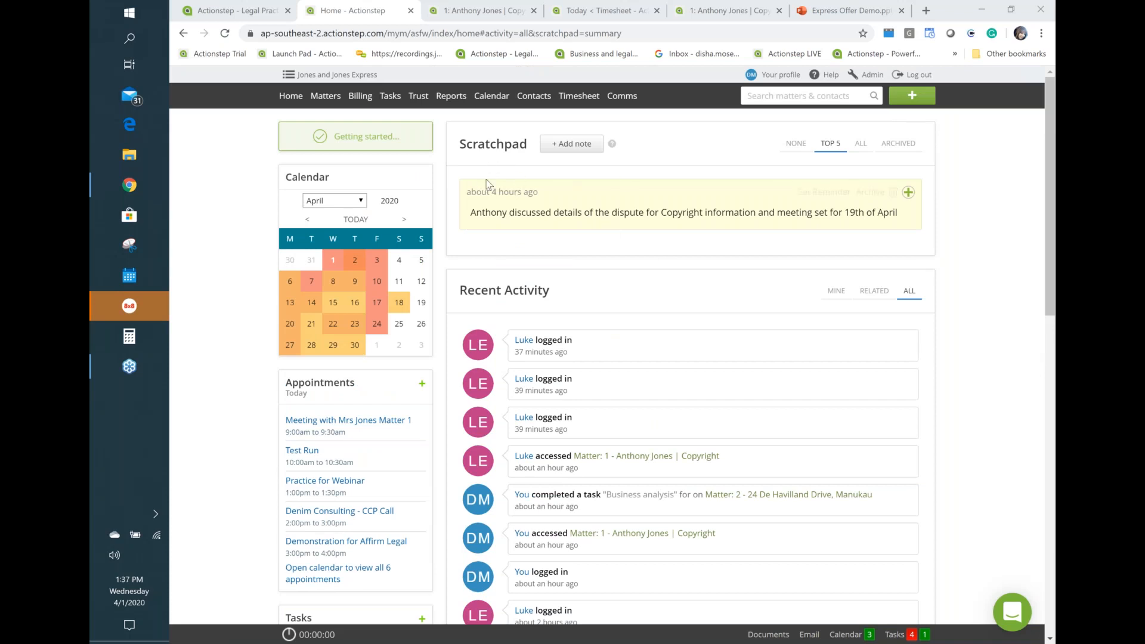
Add a scratchpad note reading "addd" and clear the older note about the copyright dispute from the scratchpad
{"action": "left_click", "coordinate": [876, 206]}
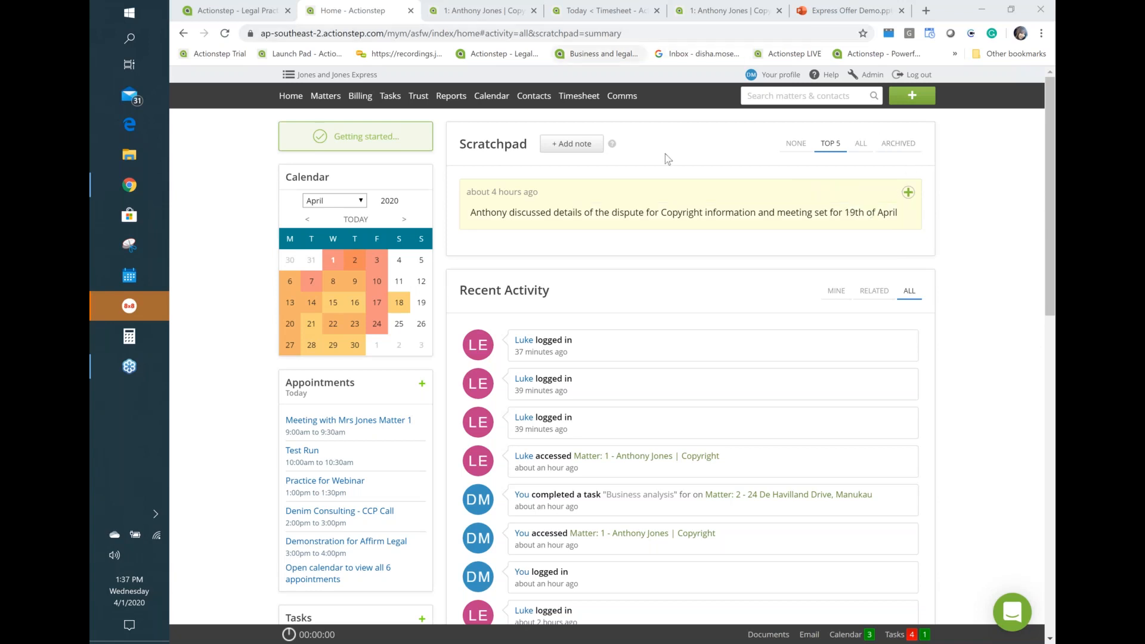
{"action": "left_click", "coordinate": [907, 193]}
{"action": "left_click", "coordinate": [559, 150]}
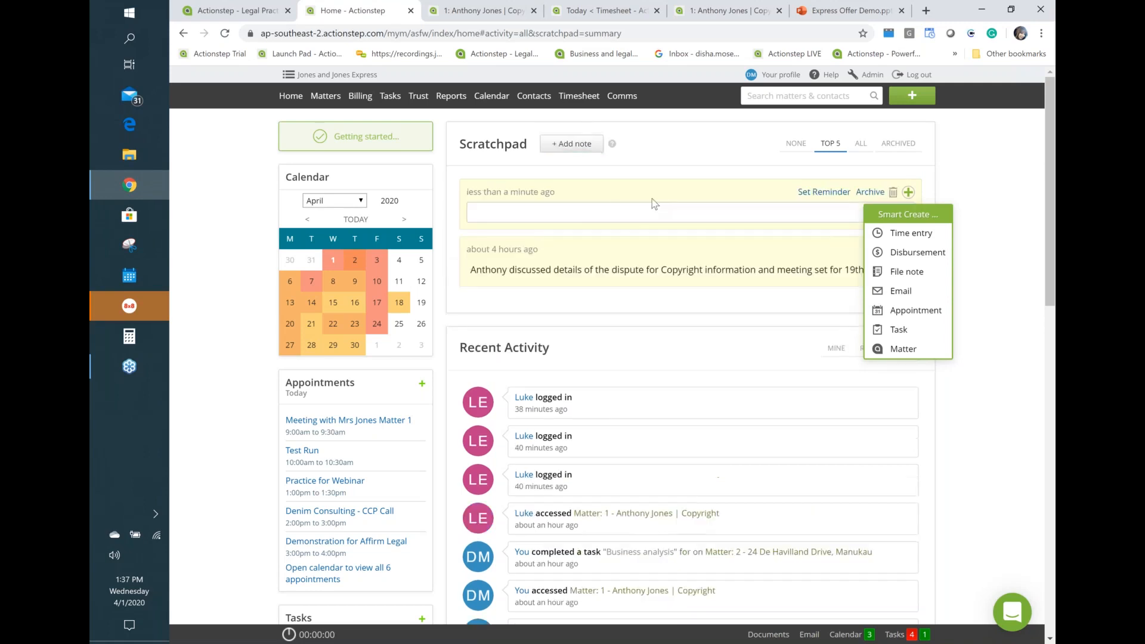
{"action": "left_click", "coordinate": [594, 219]}
{"action": "type", "text": "addd"}
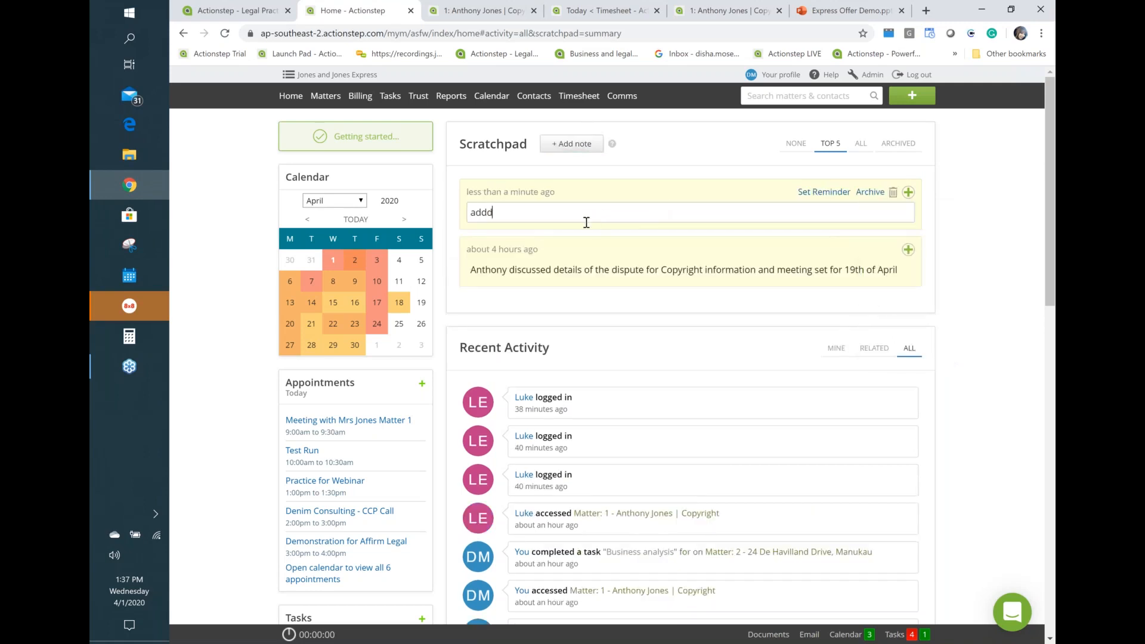
{"action": "left_click", "coordinate": [907, 196]}
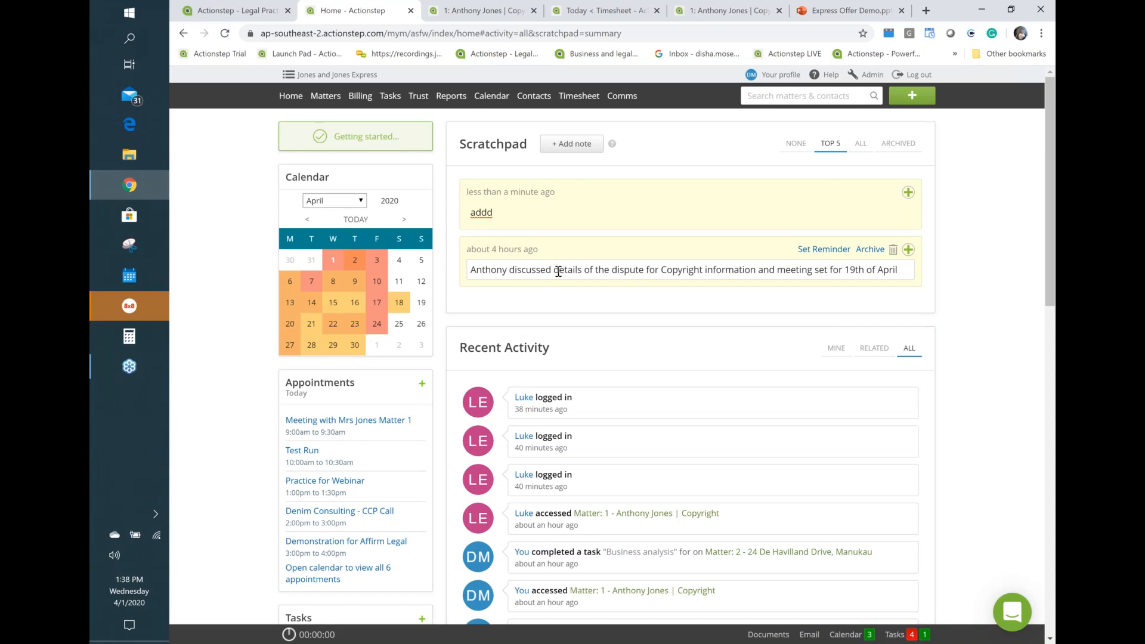
{"action": "left_click", "coordinate": [907, 252]}
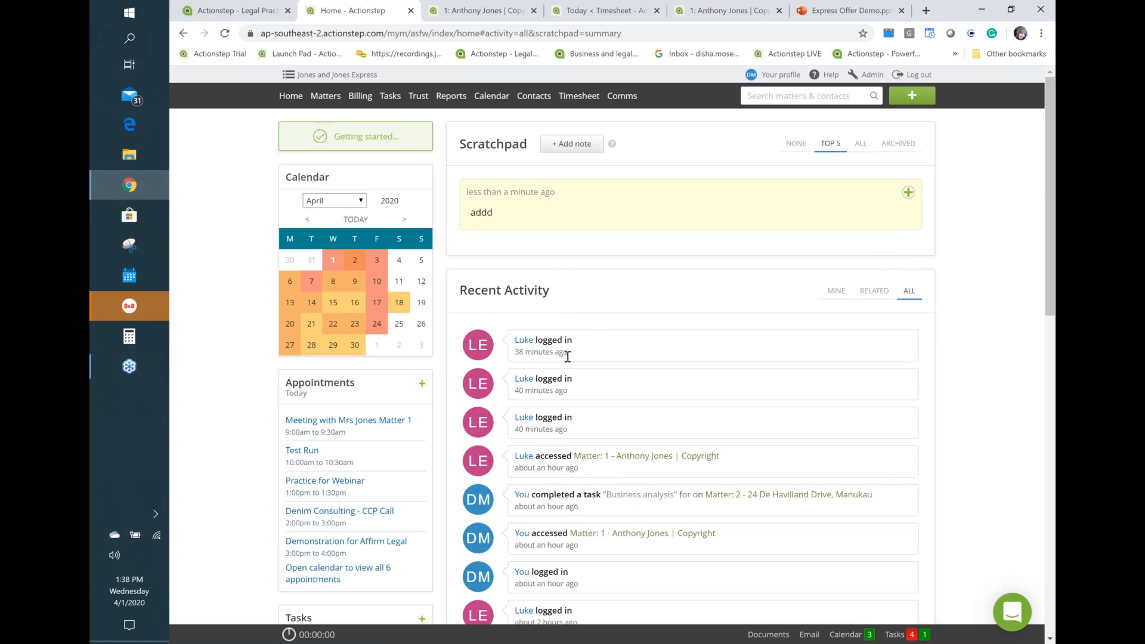
Look through the recent activity feed on the home dashboard
{"action": "scroll", "coordinate": [567, 372], "scroll_direction": "down", "scroll_amount": 2}
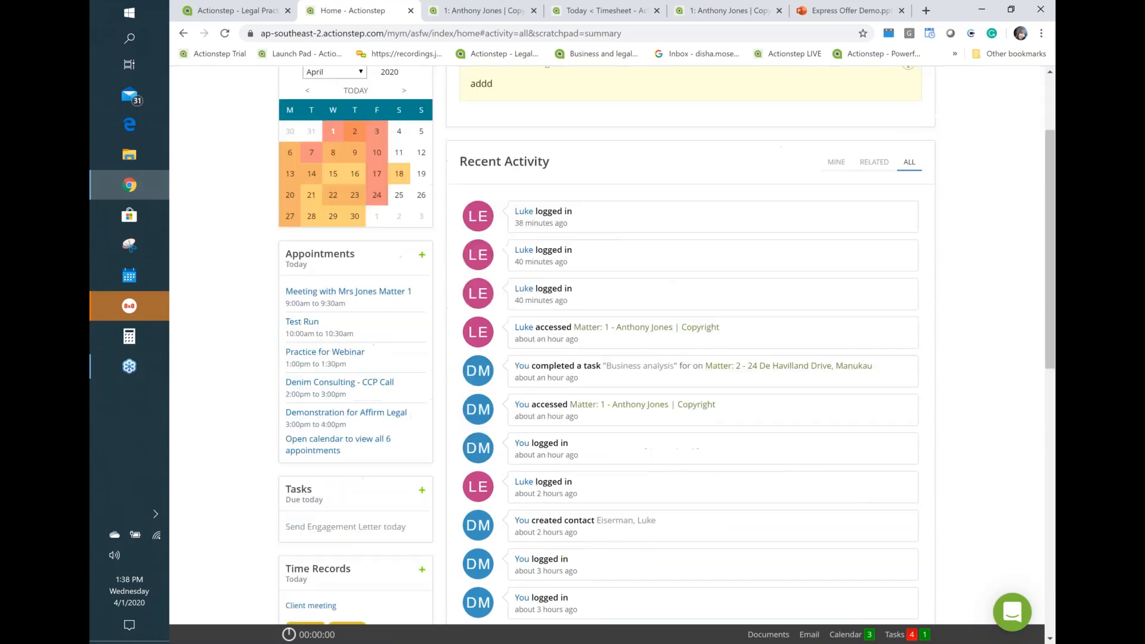
{"action": "scroll", "coordinate": [570, 370], "scroll_direction": "down", "scroll_amount": 2}
{"action": "scroll", "coordinate": [570, 370], "scroll_direction": "up", "scroll_amount": 2}
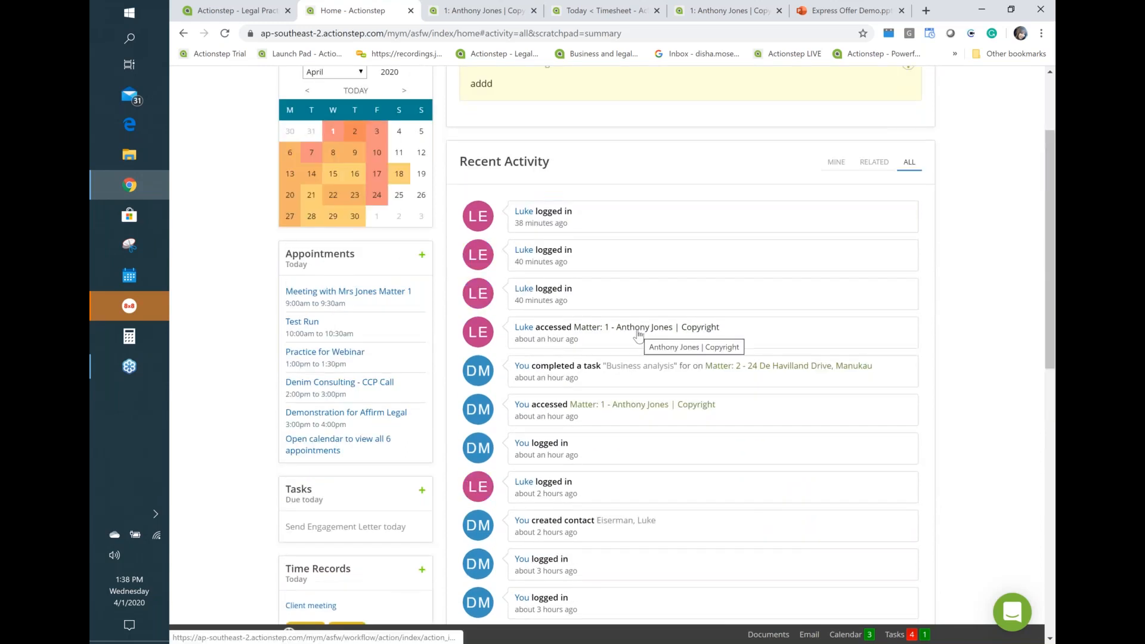
{"action": "scroll", "coordinate": [636, 334], "scroll_direction": "up", "scroll_amount": 2}
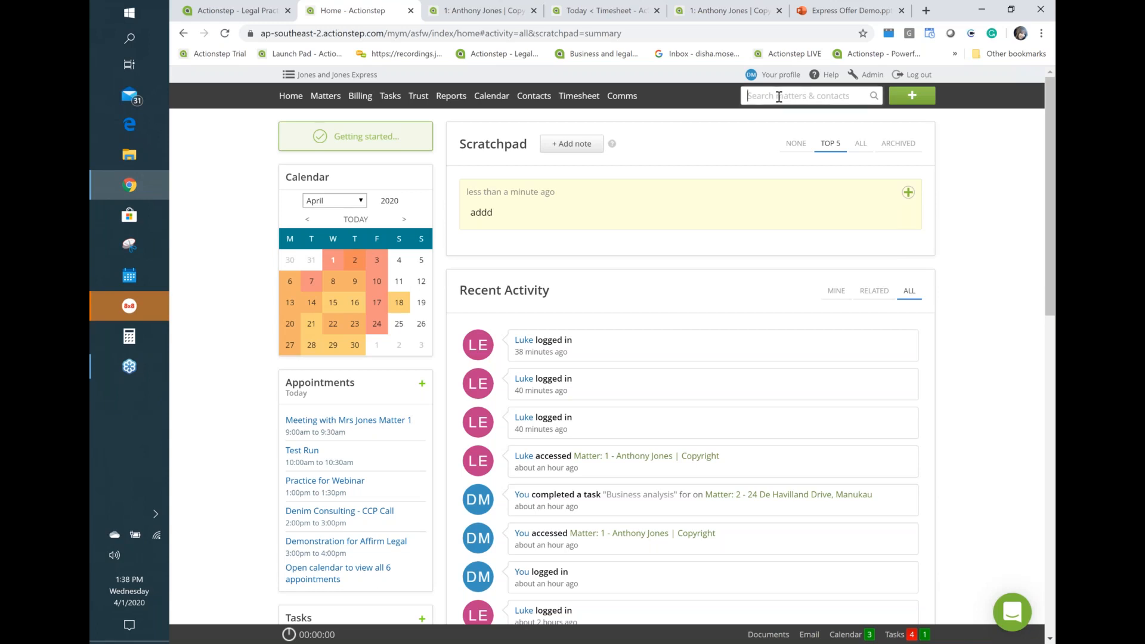
Search matters and contacts by the client's first name and by the partial file reference 1900
{"action": "left_click", "coordinate": [777, 97]}
{"action": "type", "text": "anthony"}
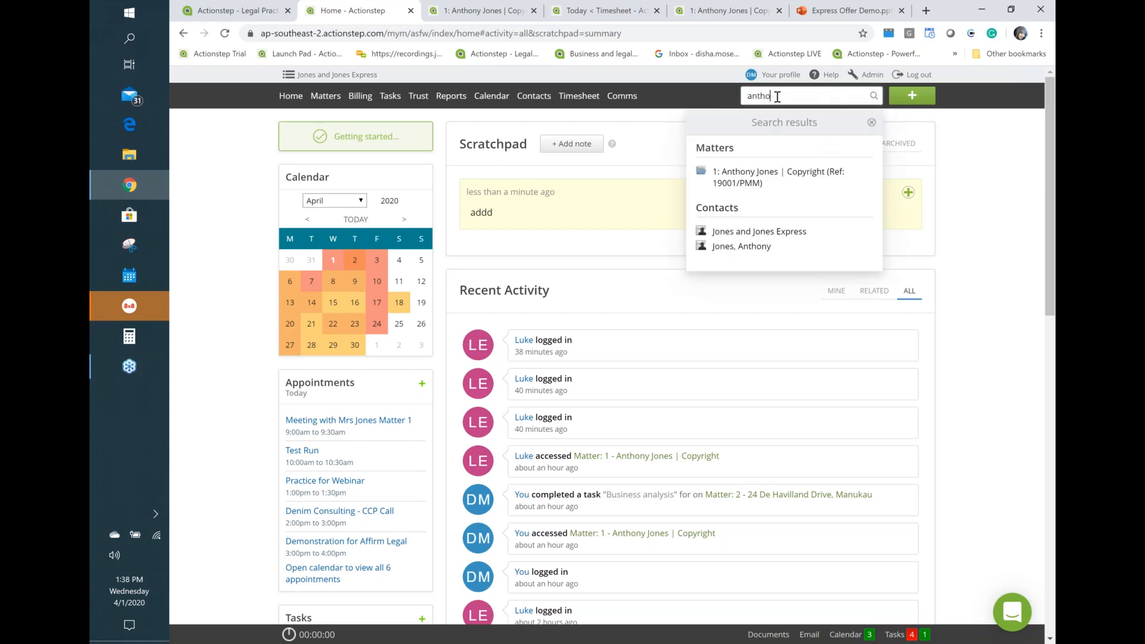
{"action": "key", "text": "BackSpace"}
{"action": "key", "text": "BackSpace"}
{"action": "key", "text": "BackSpace"}
{"action": "key", "text": "BackSpace"}
{"action": "key", "text": "BackSpace"}
{"action": "key", "text": "BackSpace"}
{"action": "key", "text": "BackSpace"}
{"action": "type", "text": "10"}
{"action": "key", "text": "BackSpace"}
{"action": "type", "text": "900"}
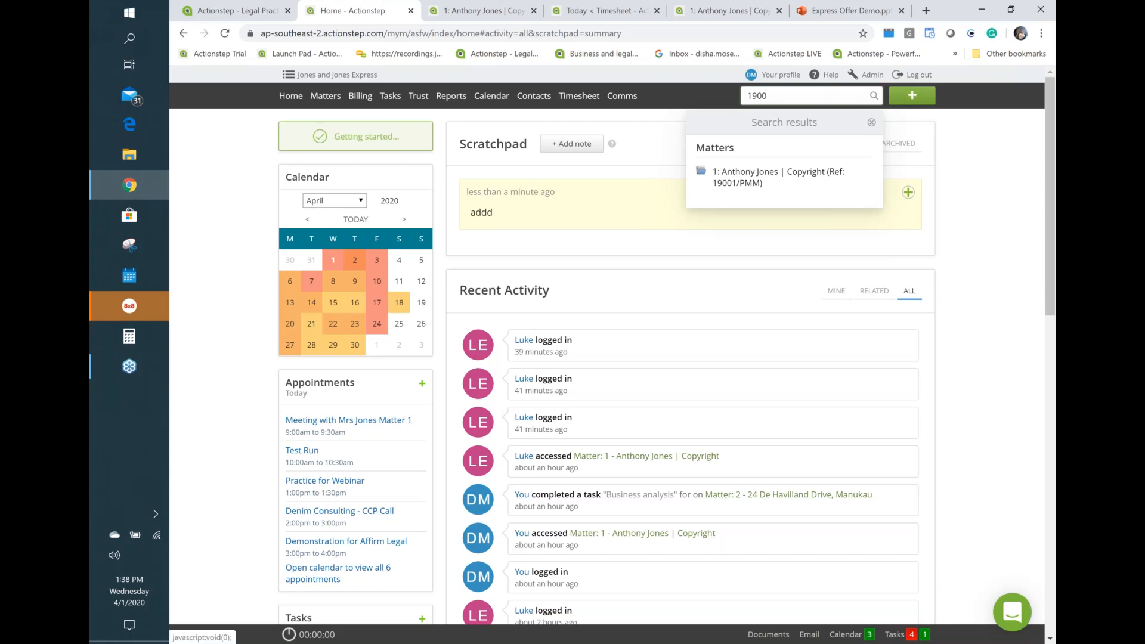
View the matter types available for creating a new matter and close the list without choosing one
{"action": "left_click", "coordinate": [911, 96]}
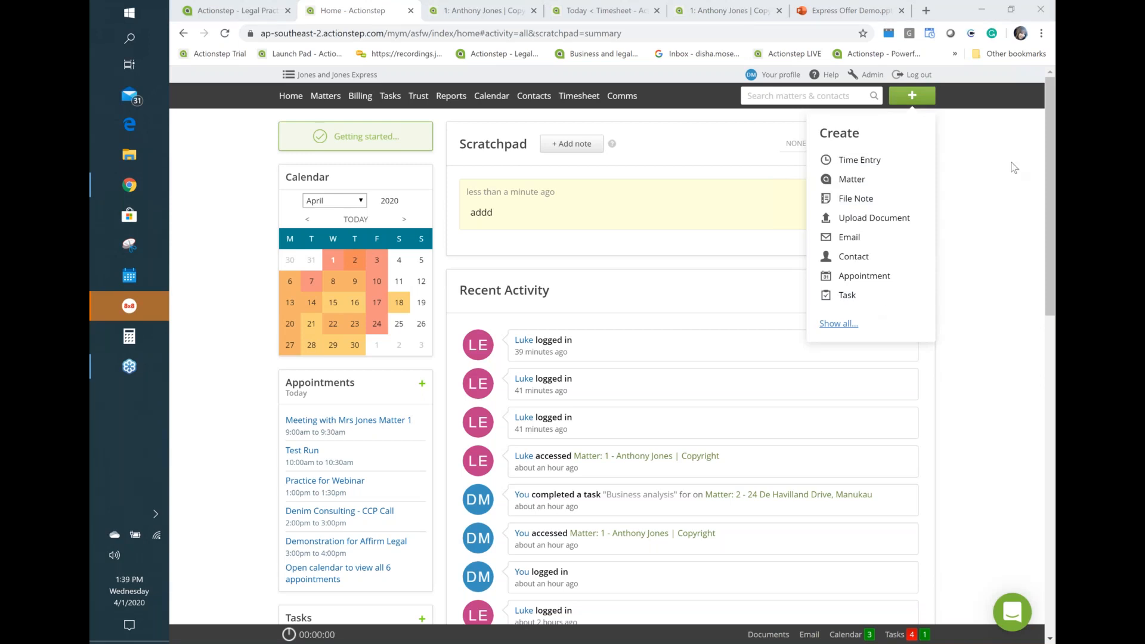
{"action": "left_click", "coordinate": [858, 185]}
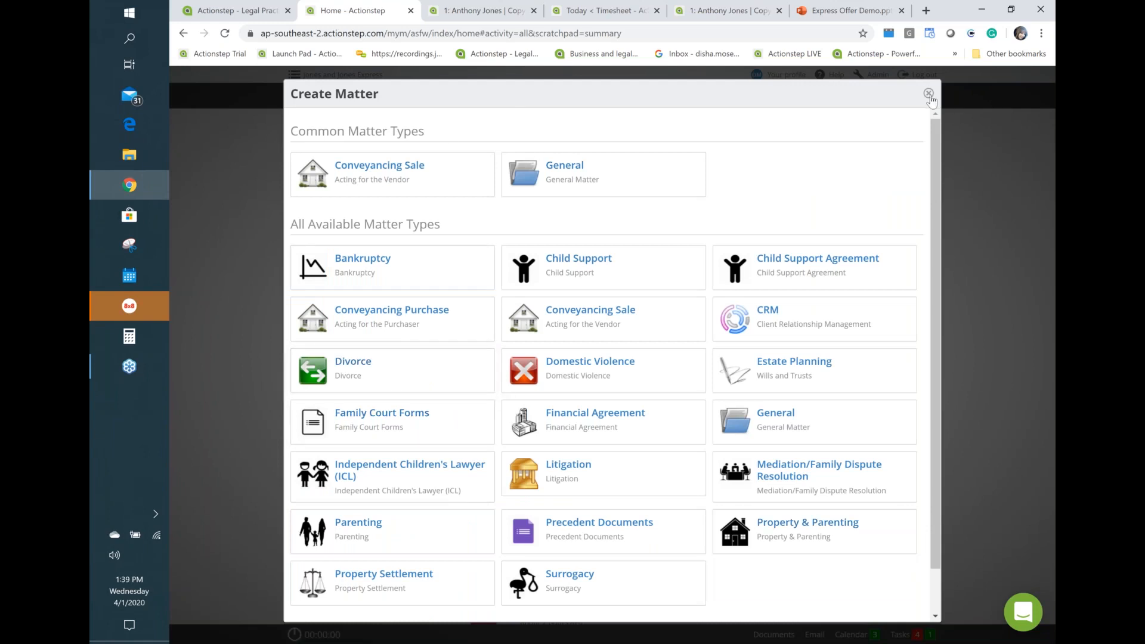
{"action": "left_click", "coordinate": [928, 94]}
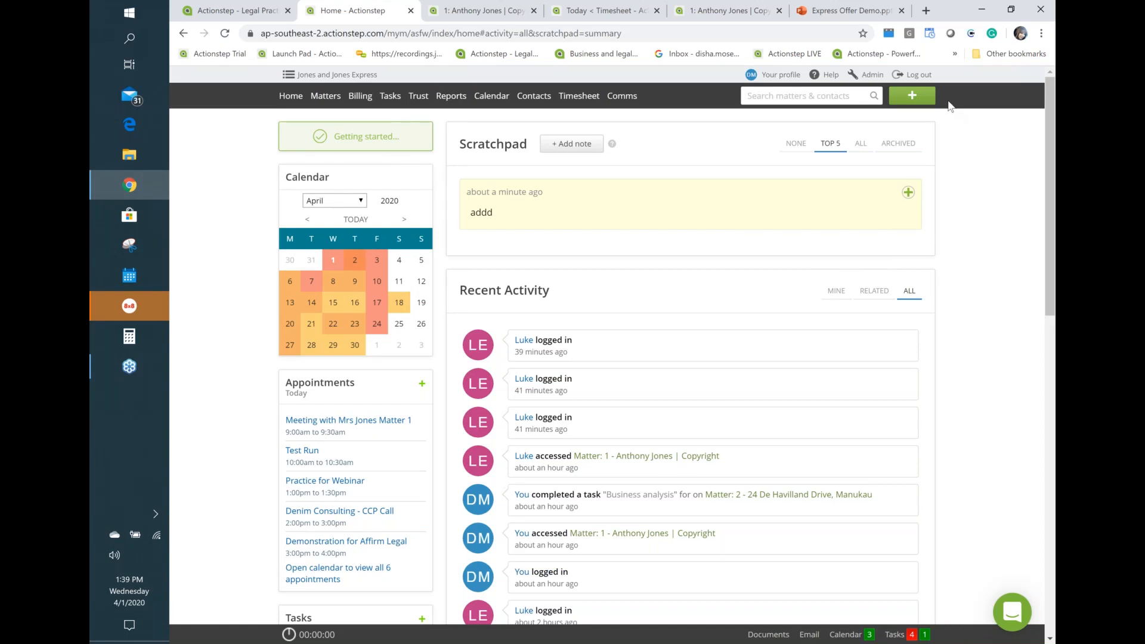
Review the admin settings categories, including the list of auto-assigned tasks
{"action": "left_click", "coordinate": [864, 82]}
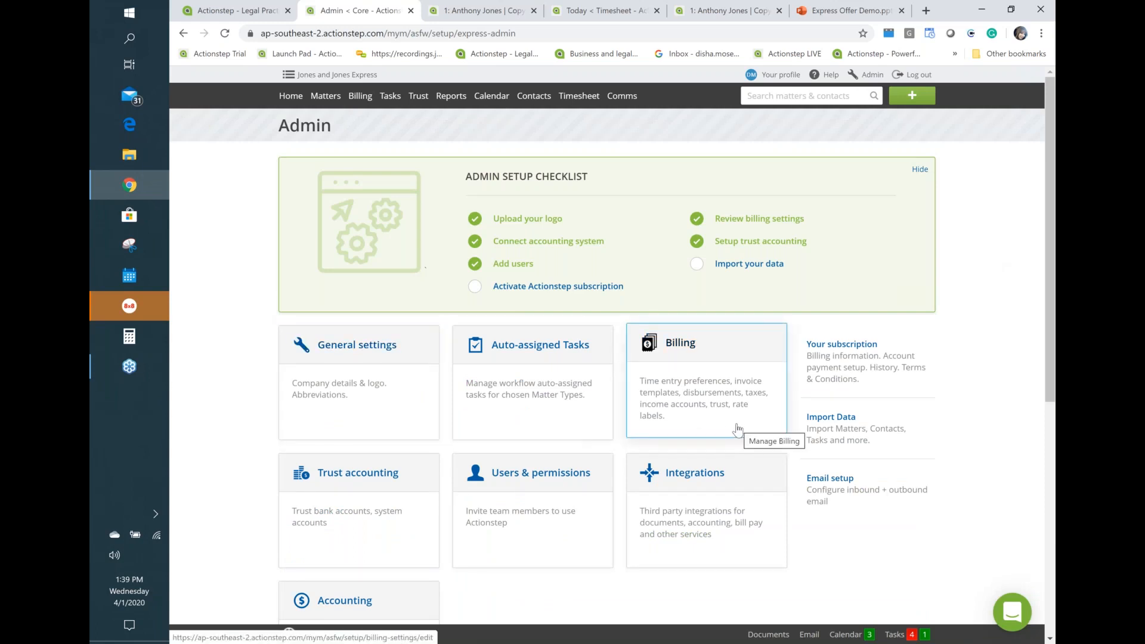
{"action": "scroll", "coordinate": [737, 428], "scroll_direction": "down", "scroll_amount": 2}
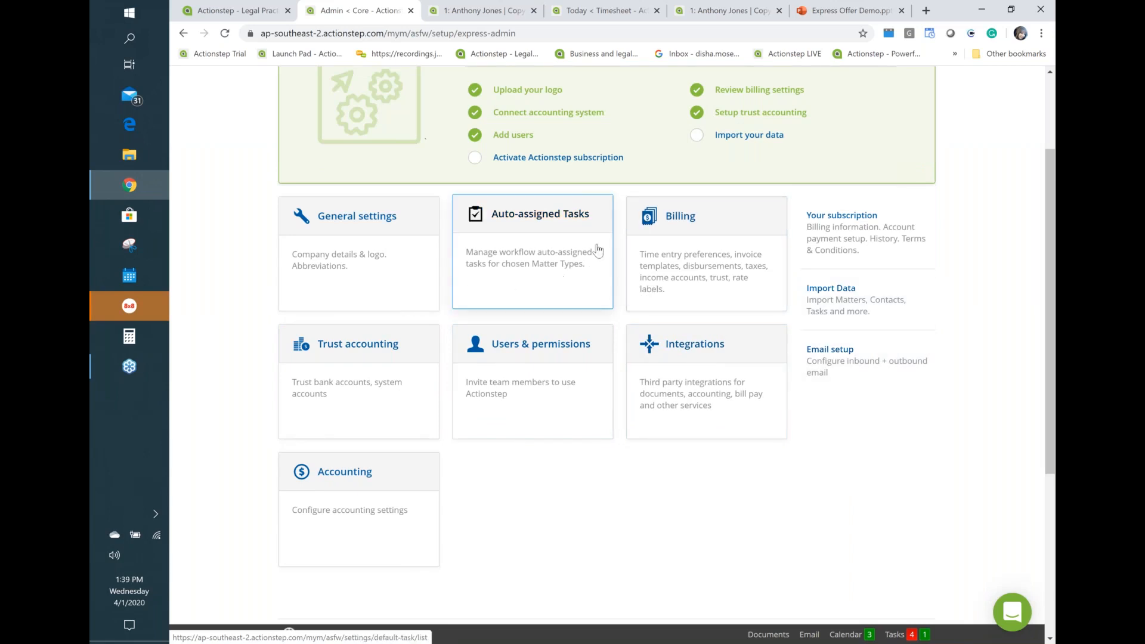
{"action": "left_click", "coordinate": [536, 269]}
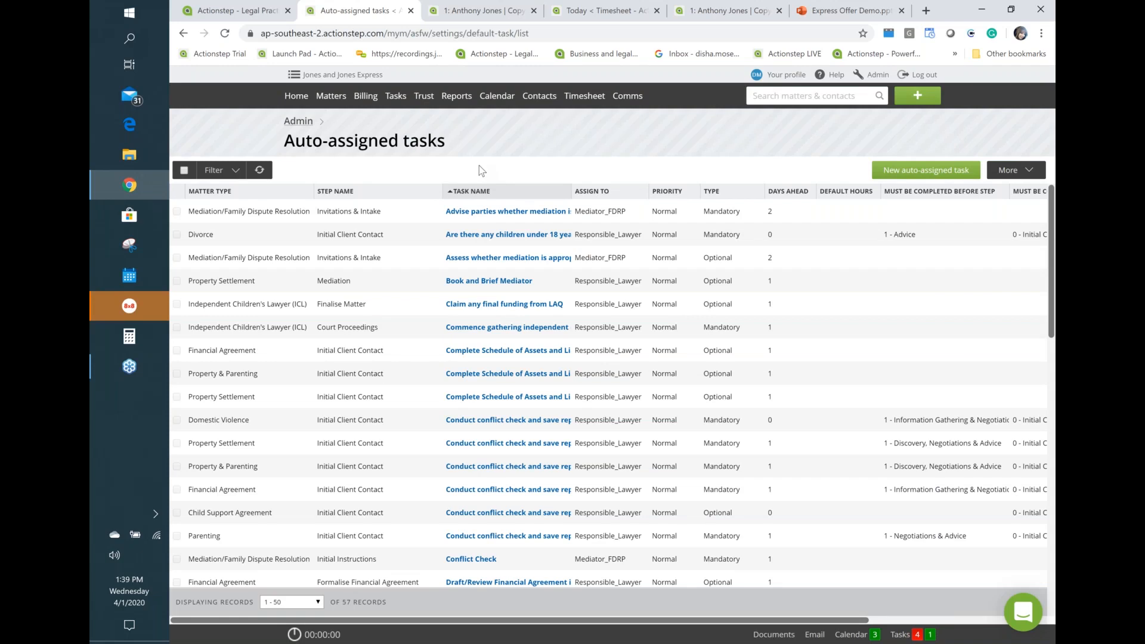
{"action": "left_click", "coordinate": [300, 122]}
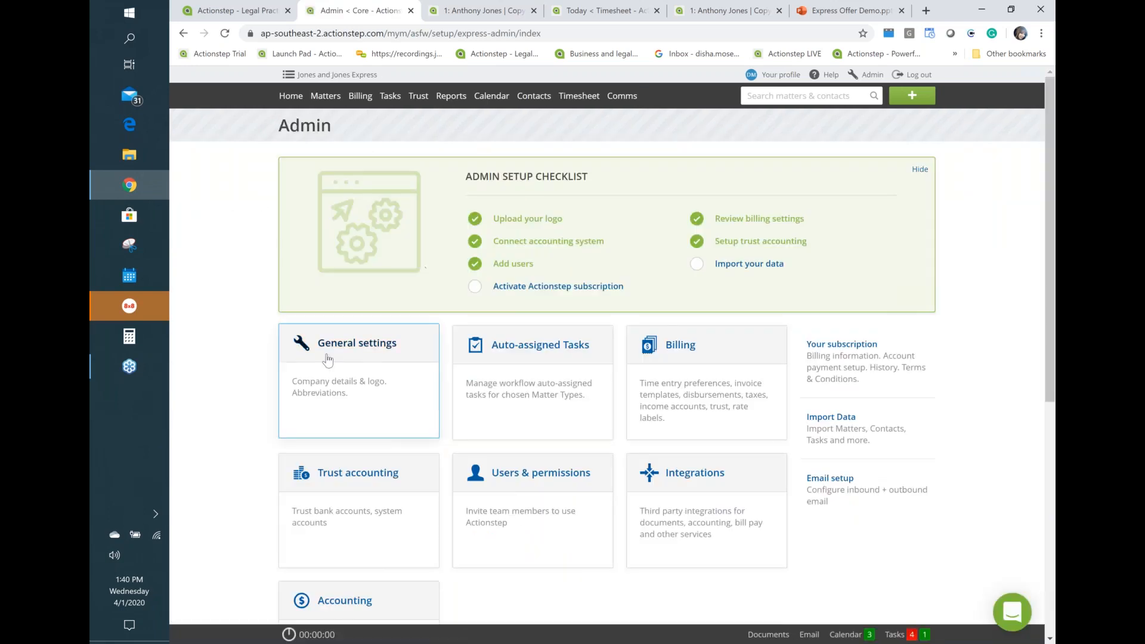
{"action": "scroll", "coordinate": [328, 360], "scroll_direction": "down", "scroll_amount": 3}
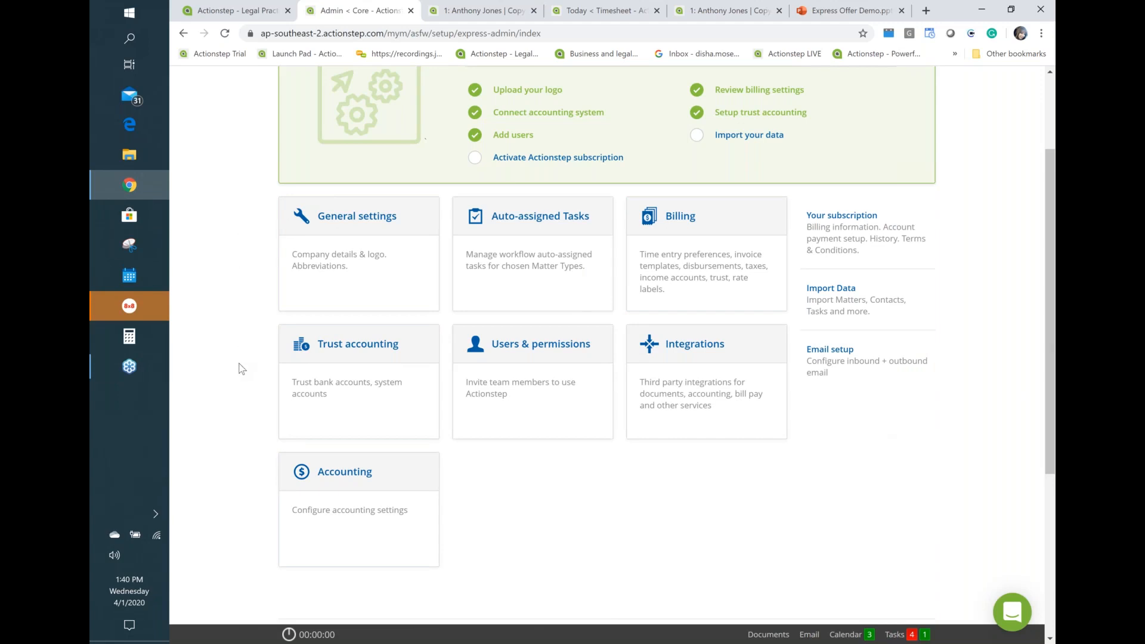
{"action": "scroll", "coordinate": [238, 368], "scroll_direction": "up", "scroll_amount": 2}
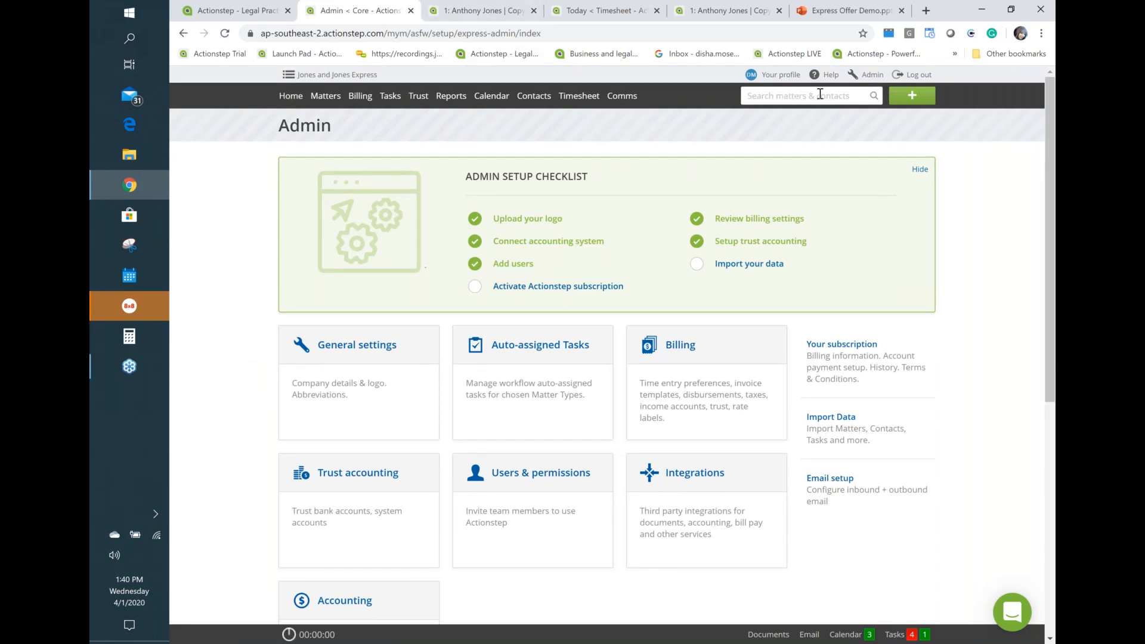
Switch to the open Copyright matter and look over its overview, workflow stages and section shortcuts
{"action": "left_click", "coordinate": [470, 14]}
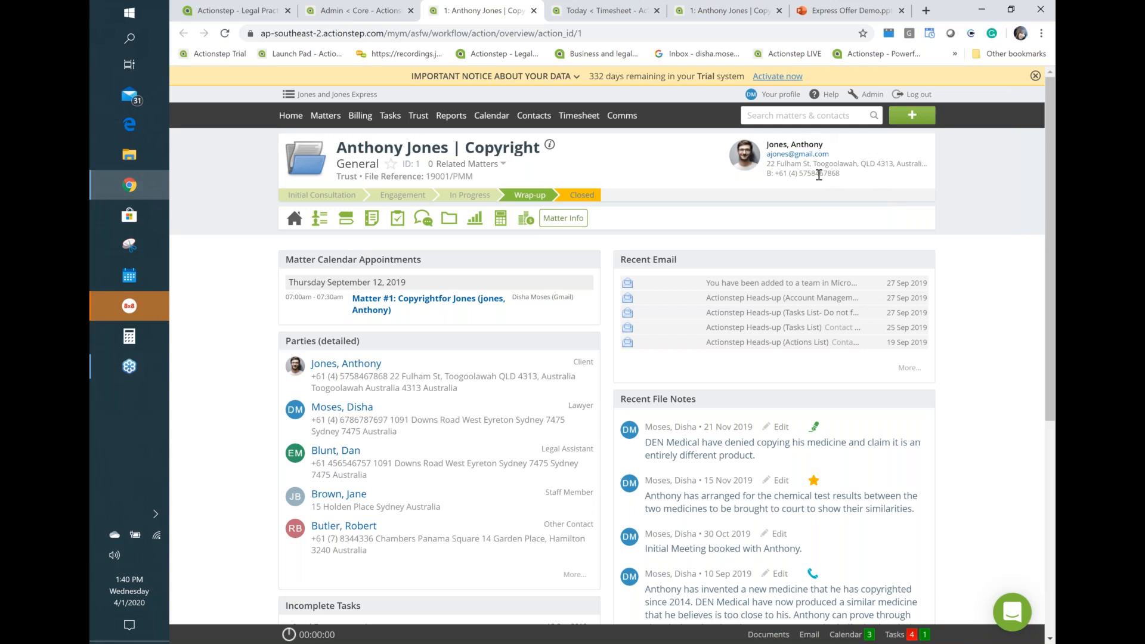
{"action": "scroll", "coordinate": [818, 174], "scroll_direction": "down", "scroll_amount": 2}
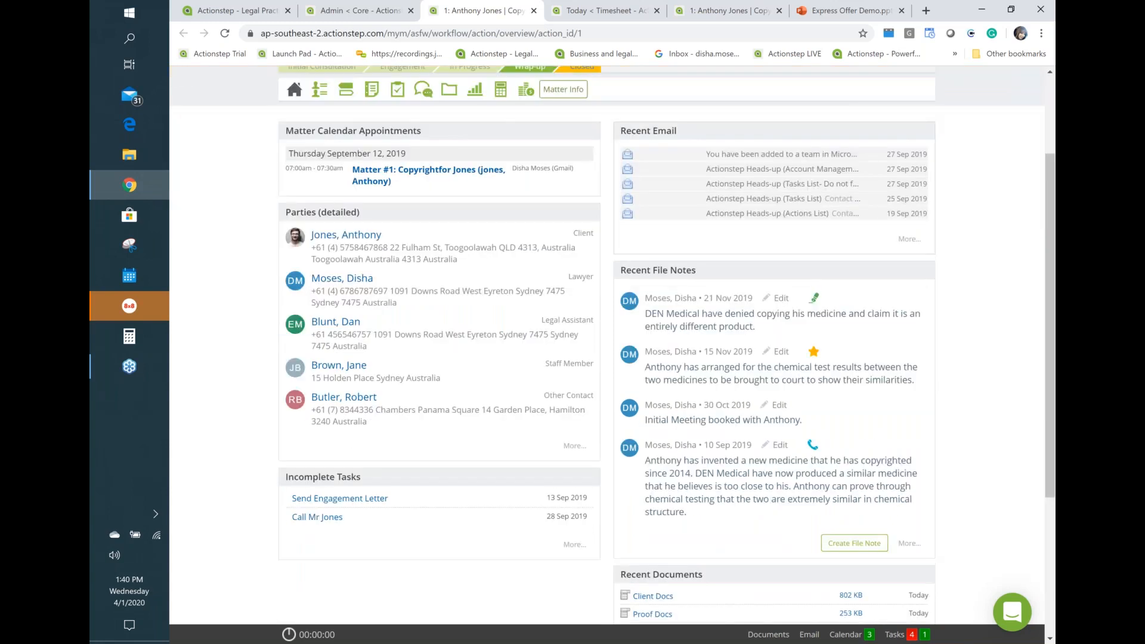
{"action": "scroll", "coordinate": [821, 181], "scroll_direction": "up", "scroll_amount": 2}
{"action": "scroll", "coordinate": [822, 181], "scroll_direction": "up", "scroll_amount": 1}
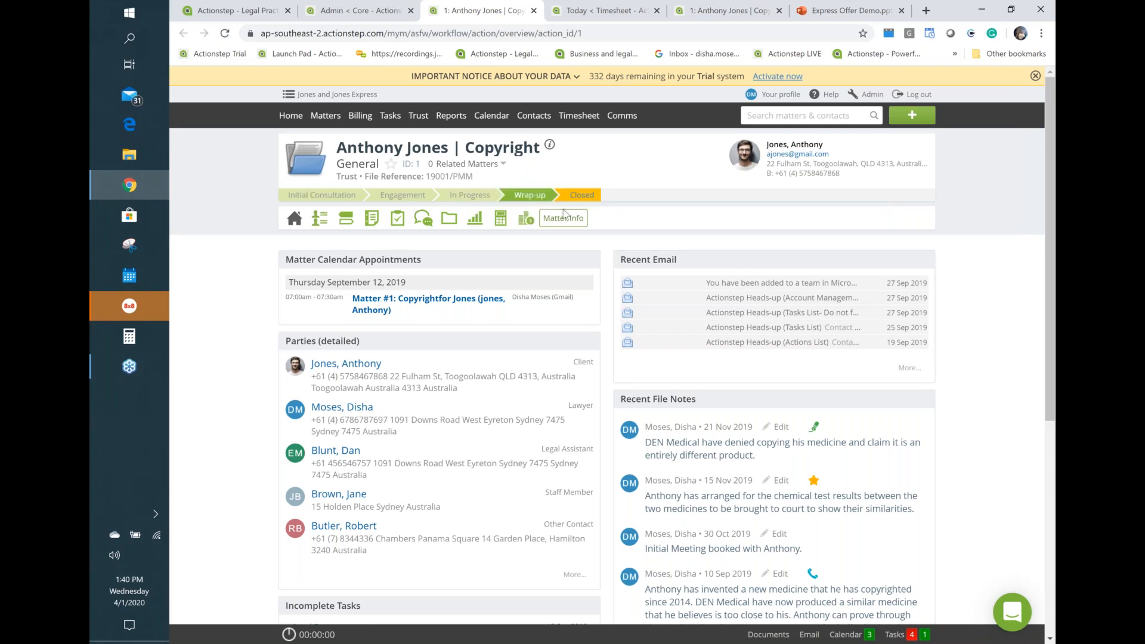
{"action": "mouse_move", "coordinate": [327, 200]}
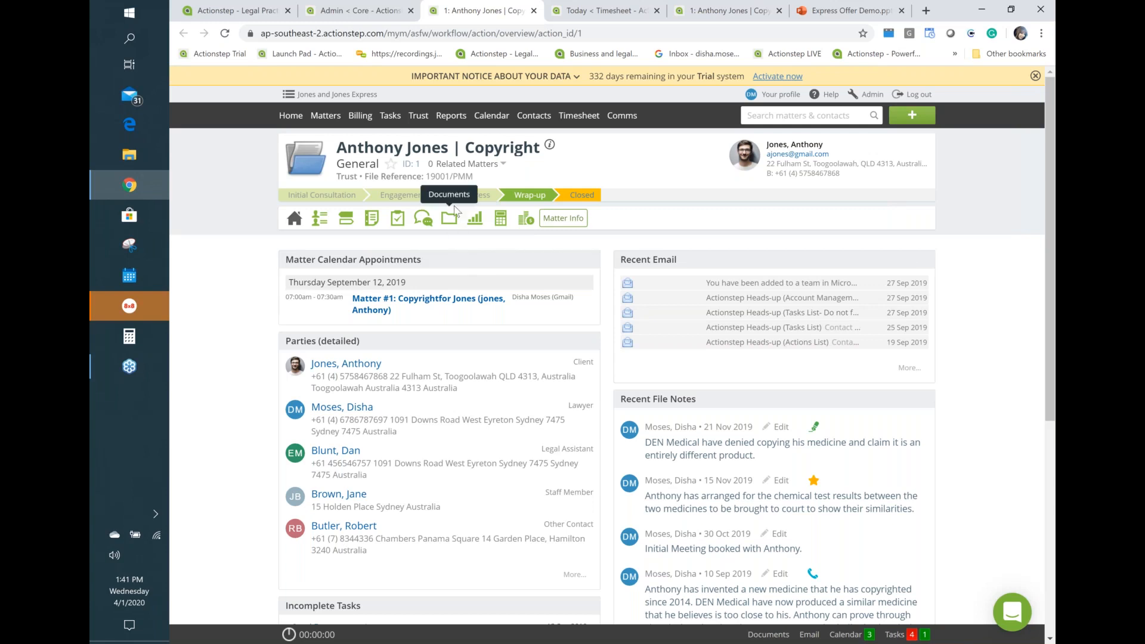
{"action": "mouse_move", "coordinate": [446, 226]}
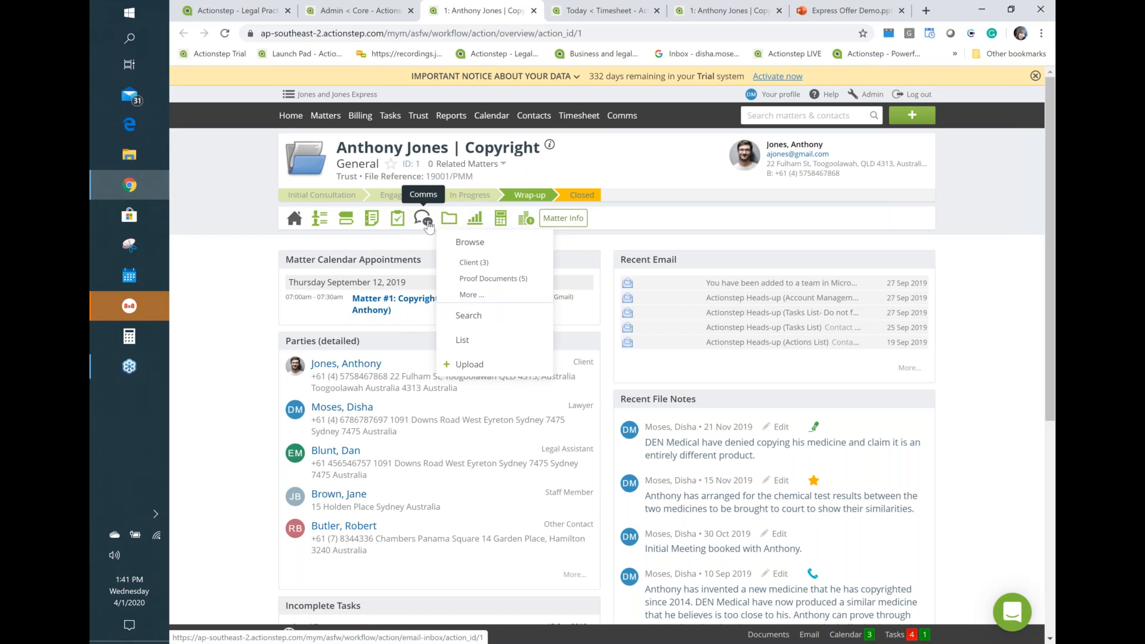
{"action": "mouse_move", "coordinate": [364, 228]}
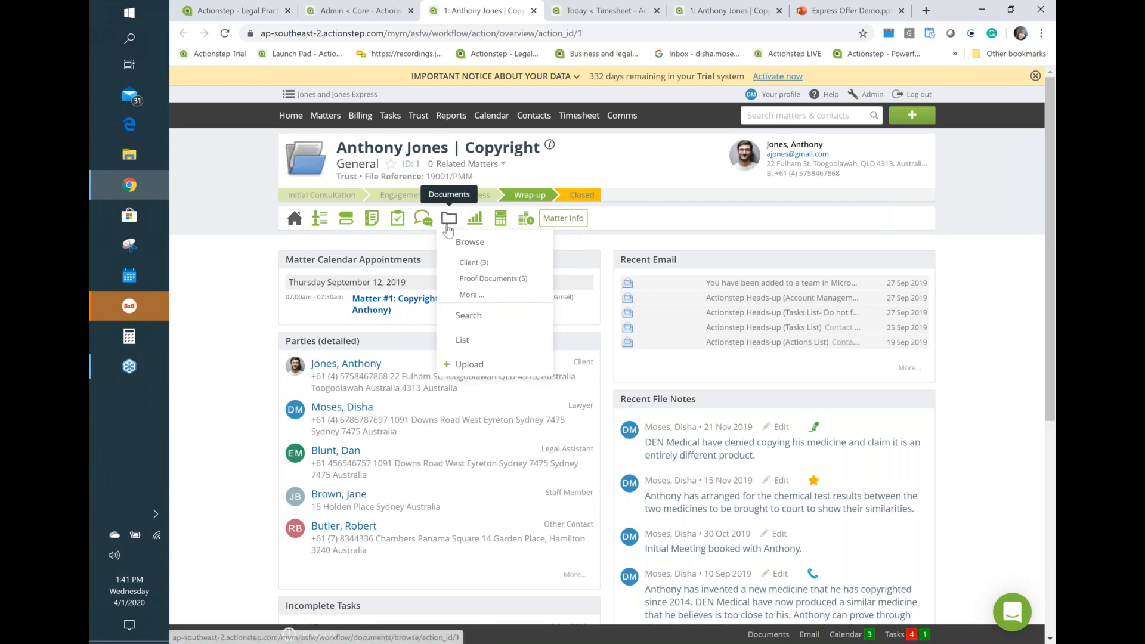
Add a folder named Discovery to the Copyright matter's documents and open the Client folder
{"action": "left_click", "coordinate": [451, 241]}
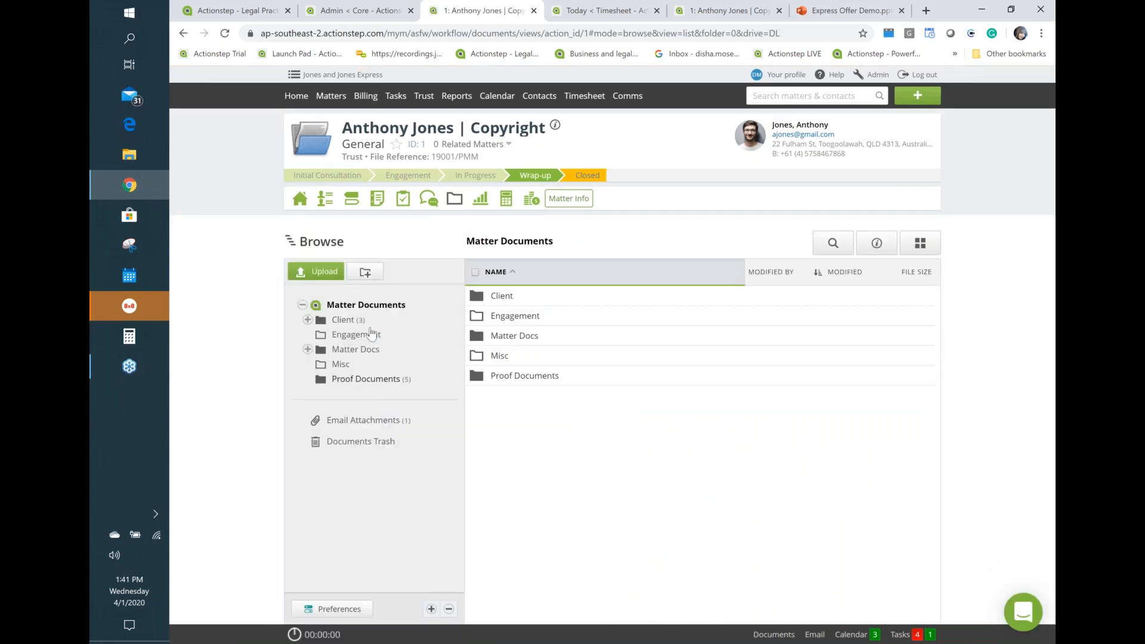
{"action": "left_click", "coordinate": [359, 276]}
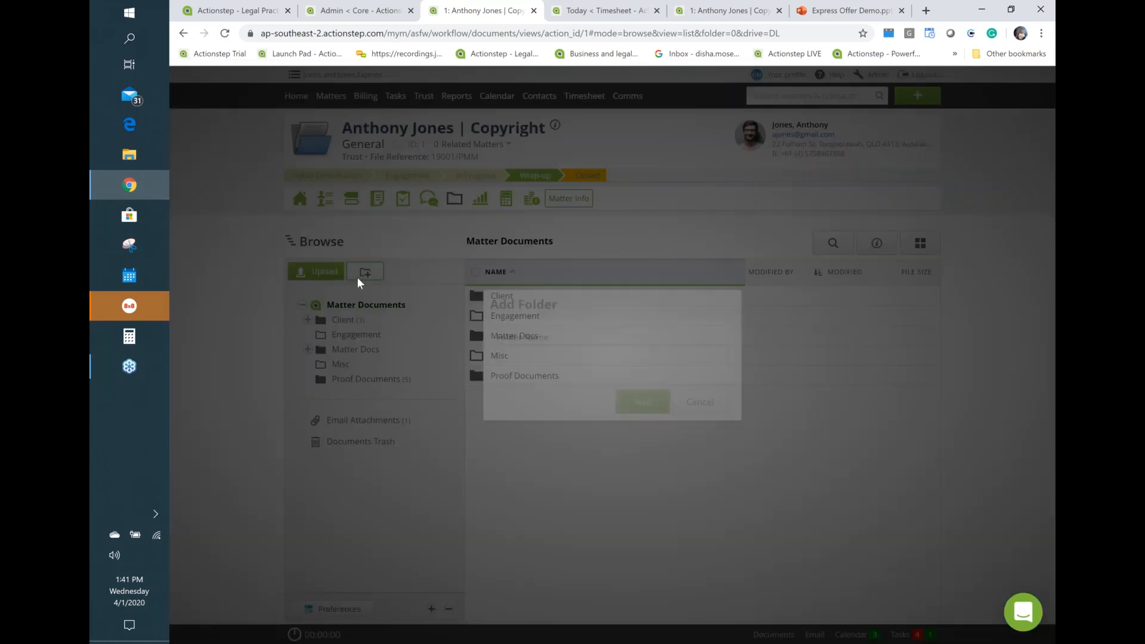
{"action": "type", "text": "Discovery"}
{"action": "left_click", "coordinate": [620, 399]}
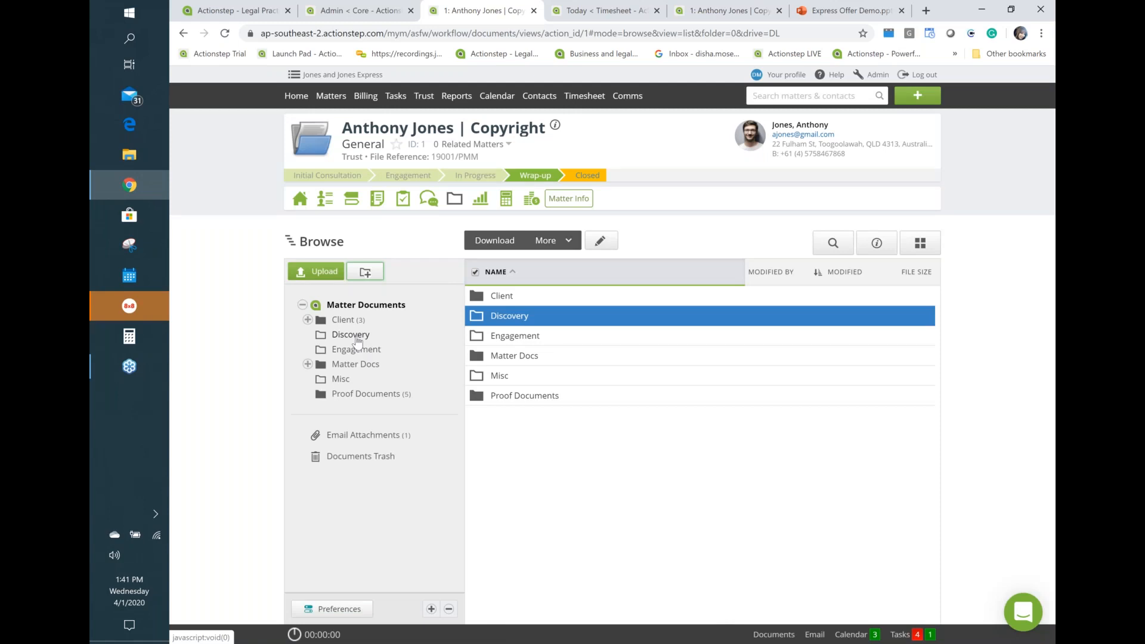
{"action": "left_click", "coordinate": [358, 336]}
{"action": "left_click", "coordinate": [345, 320]}
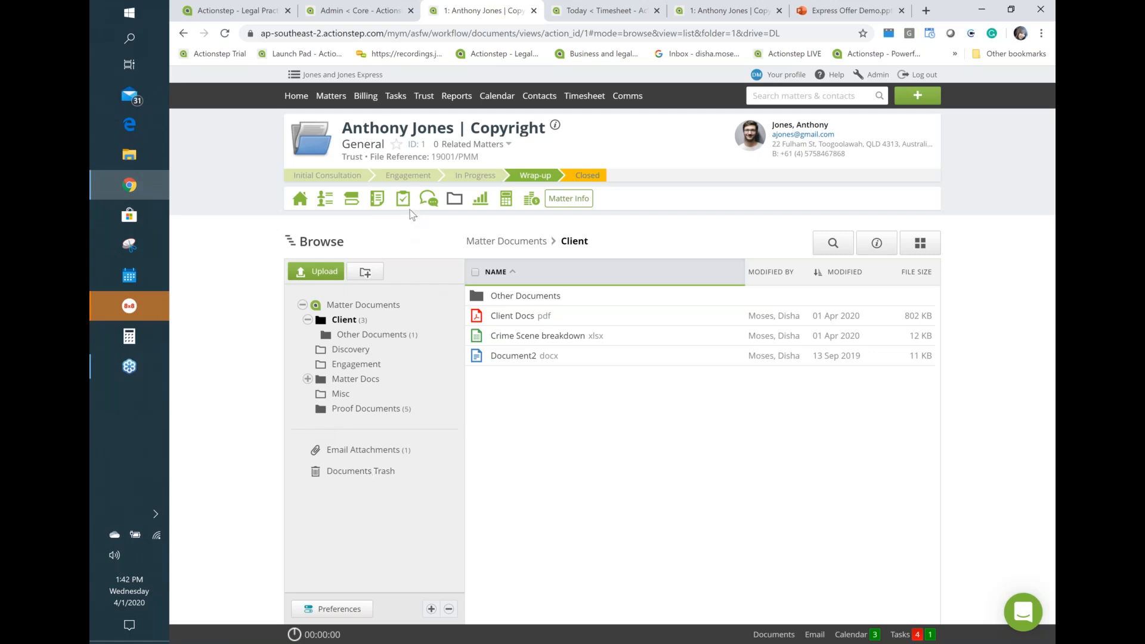
Open the Copyright matter's email inbox to view its messages
{"action": "mouse_move", "coordinate": [454, 209]}
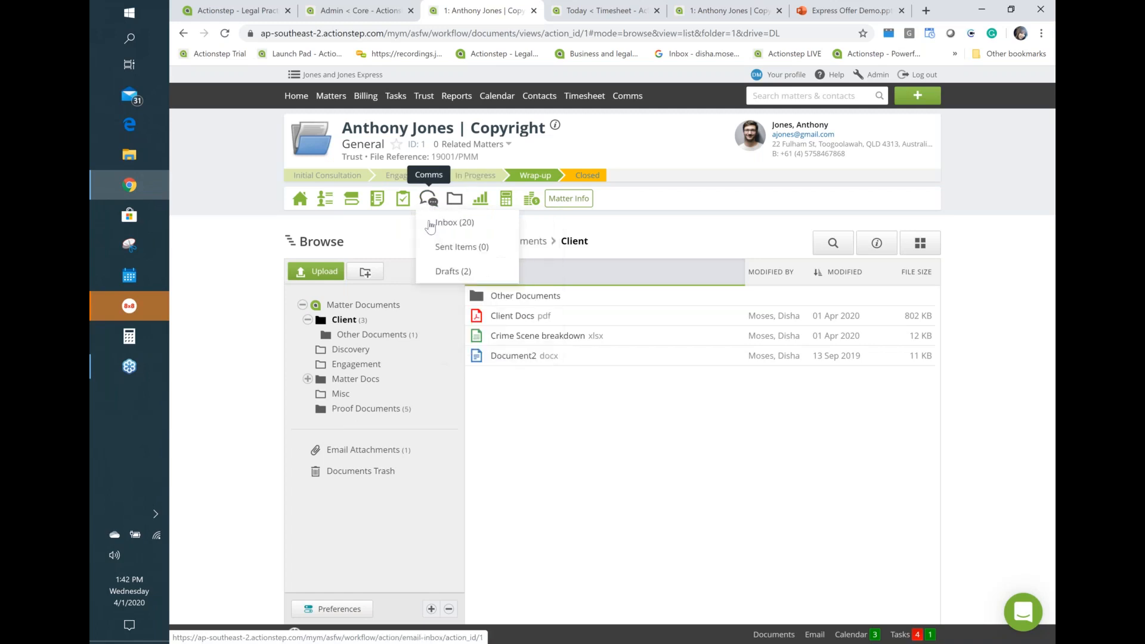
{"action": "left_click", "coordinate": [431, 231]}
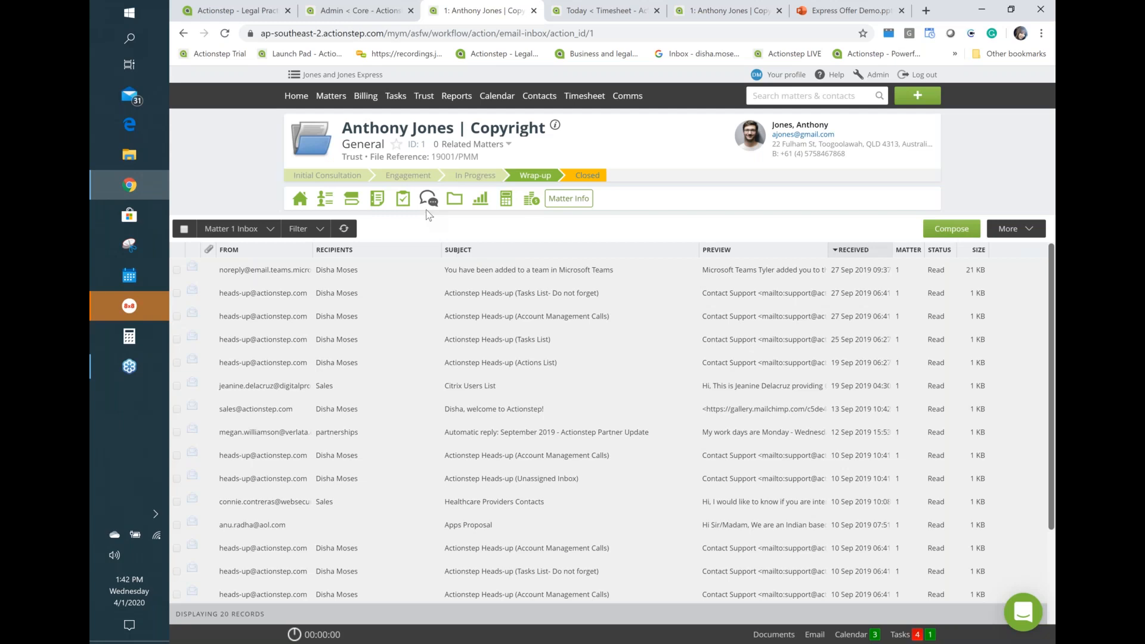
{"action": "left_click", "coordinate": [426, 208]}
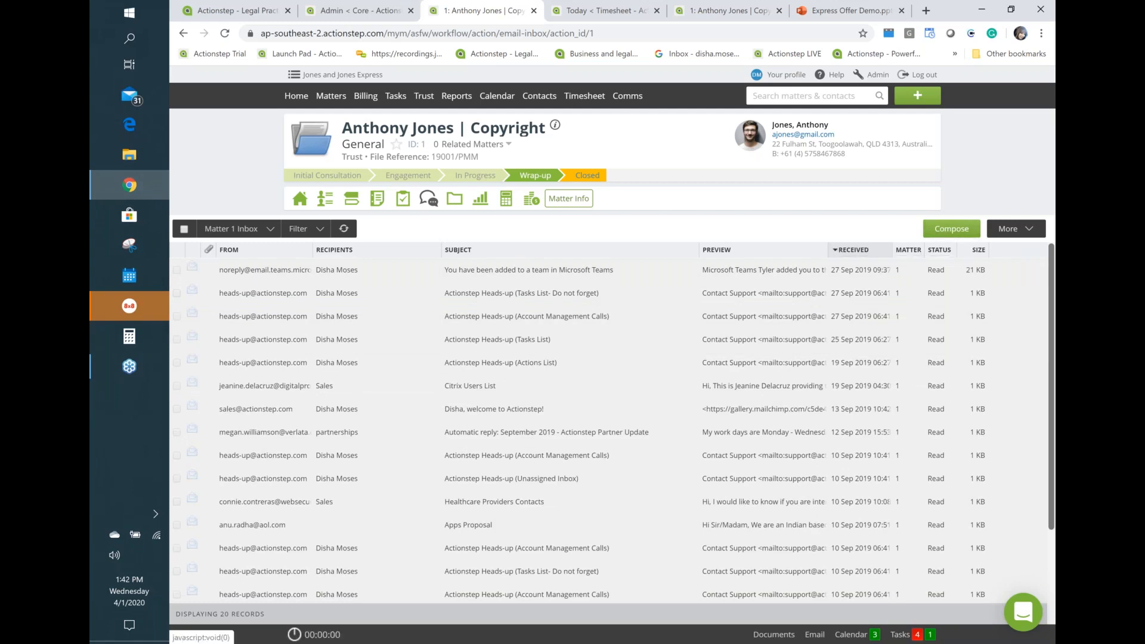
Sort the Copyright matter's inbox by received date, oldest first, and look over the available list filters without applying any
{"action": "left_click", "coordinate": [833, 251]}
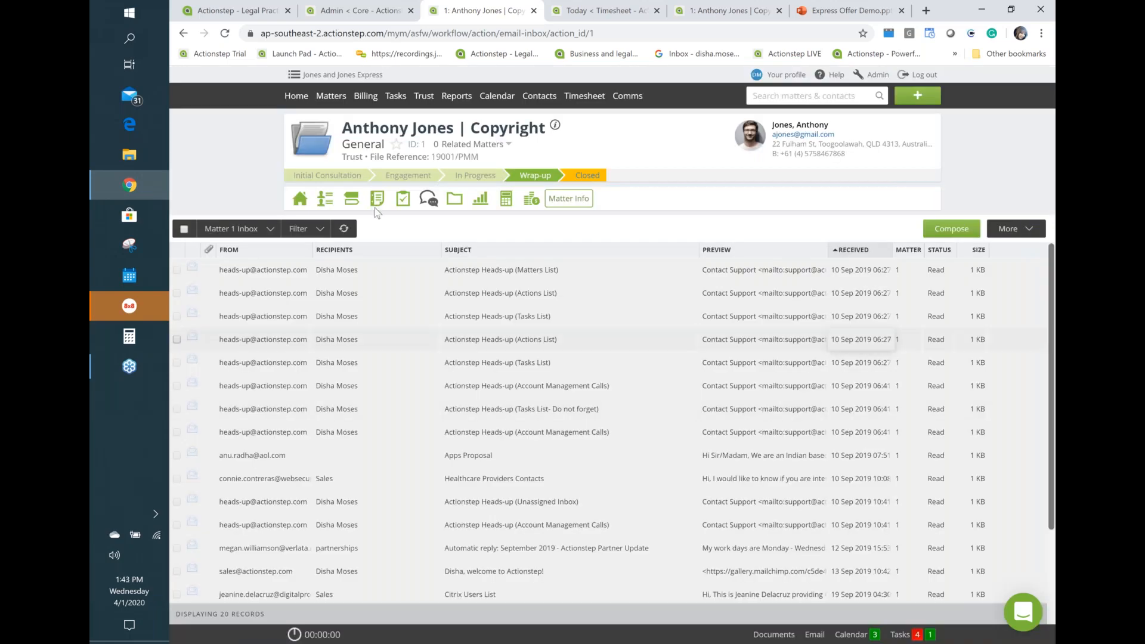
{"action": "left_click", "coordinate": [301, 228]}
{"action": "left_click", "coordinate": [316, 309]}
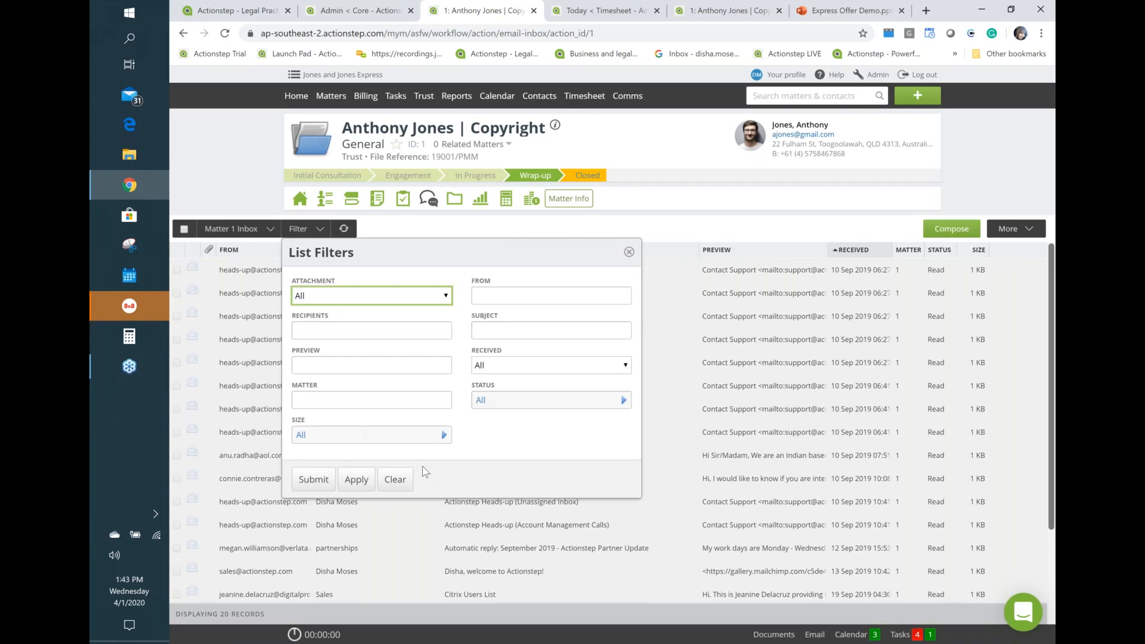
{"action": "left_click", "coordinate": [628, 252]}
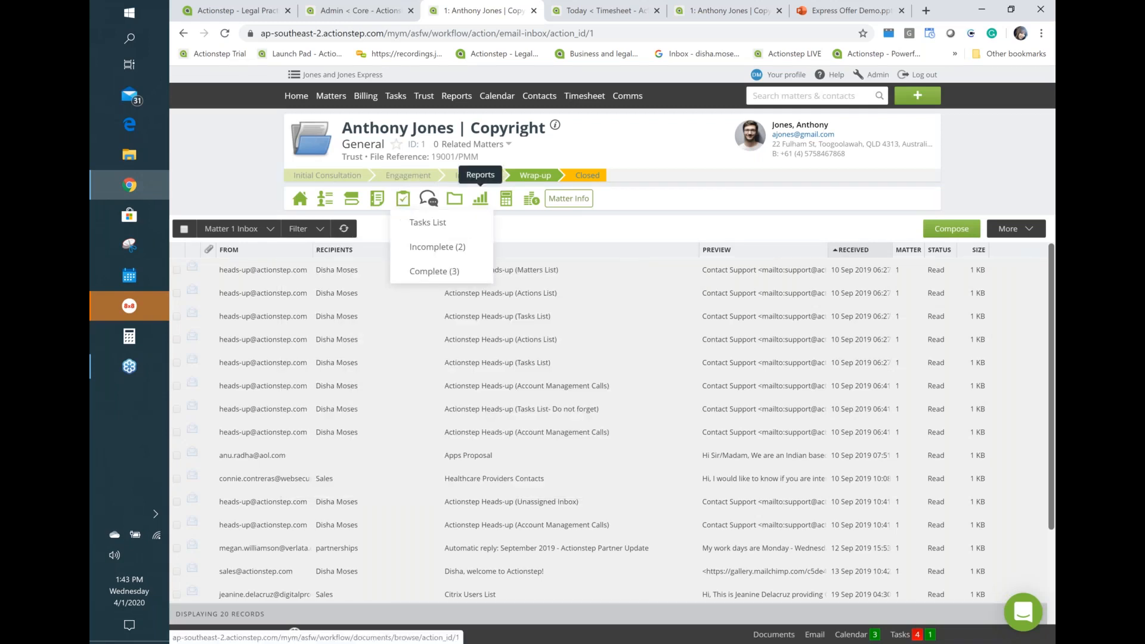
Open the Copyright matter's parties page to view the contacts and their roles
{"action": "mouse_move", "coordinate": [456, 207]}
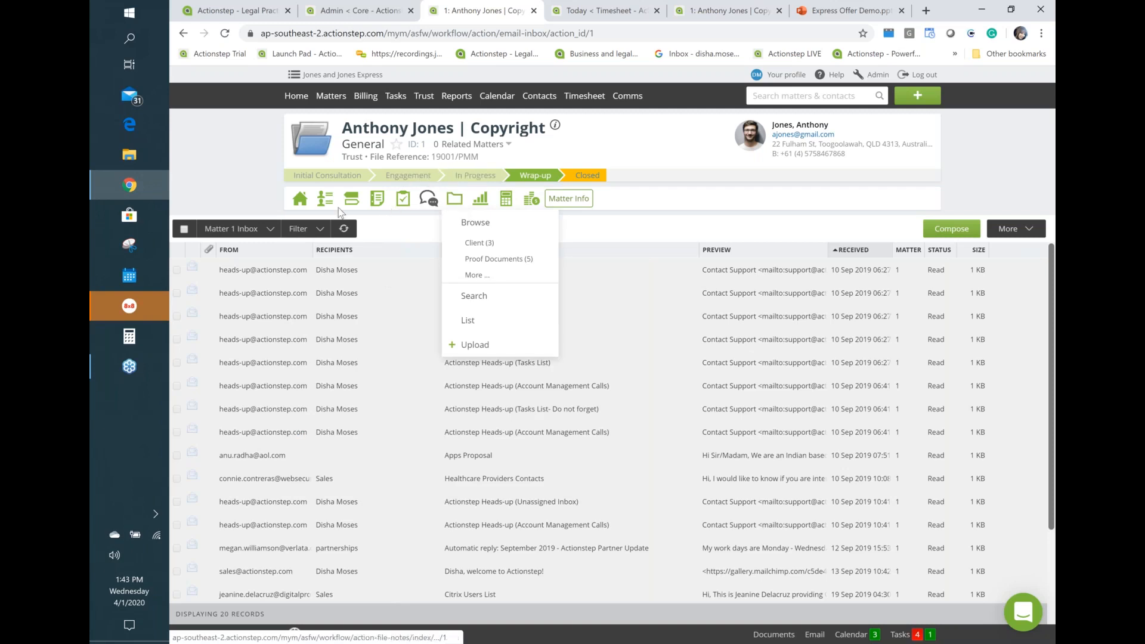
{"action": "left_click", "coordinate": [325, 202]}
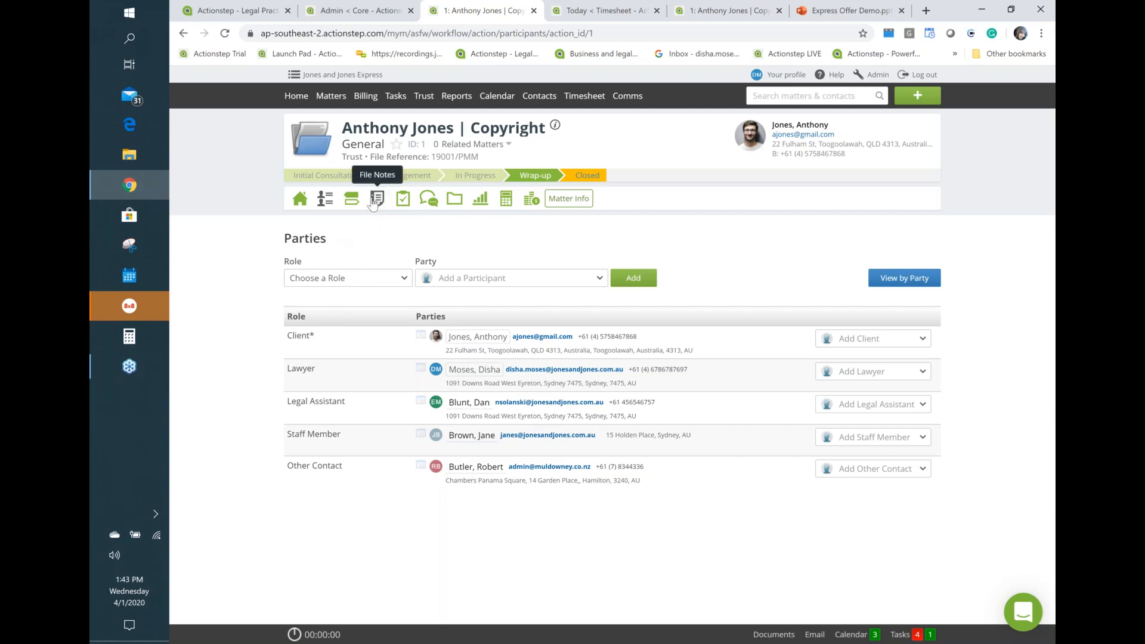
Open the matter's user file notes and filter them by the Important tag
{"action": "mouse_move", "coordinate": [376, 199]}
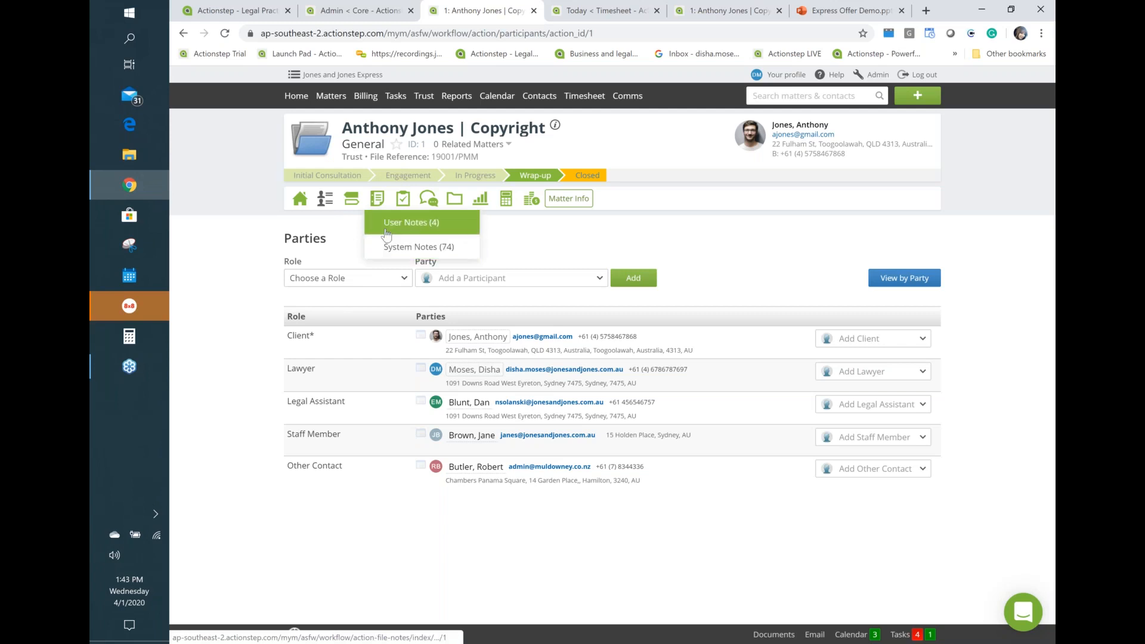
{"action": "left_click", "coordinate": [385, 228]}
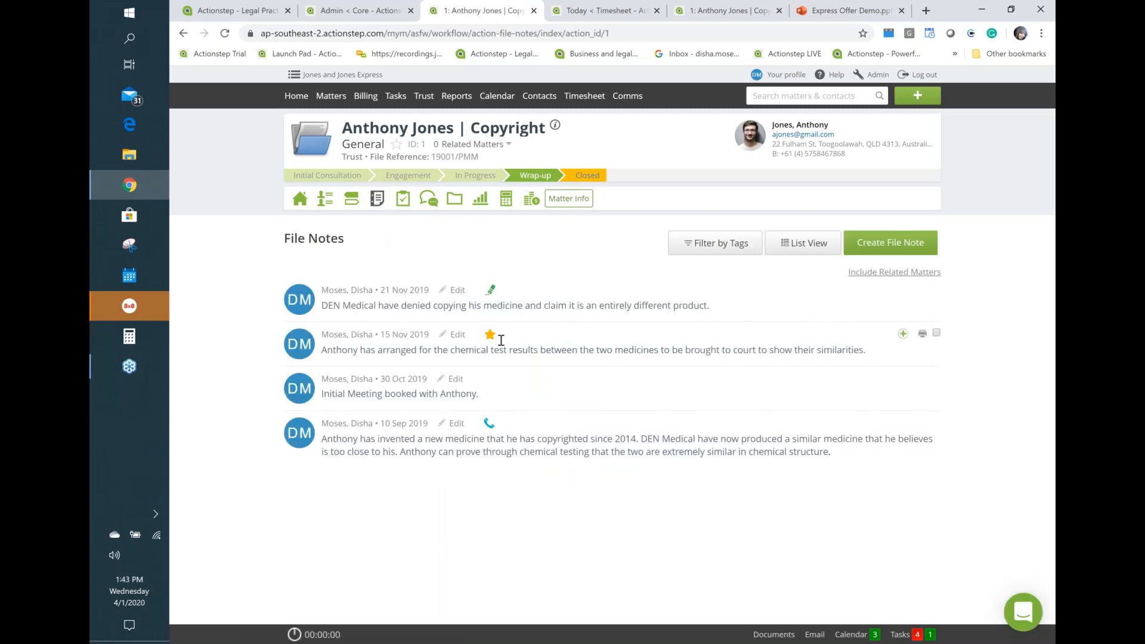
{"action": "left_click", "coordinate": [709, 245]}
{"action": "left_click", "coordinate": [403, 296]}
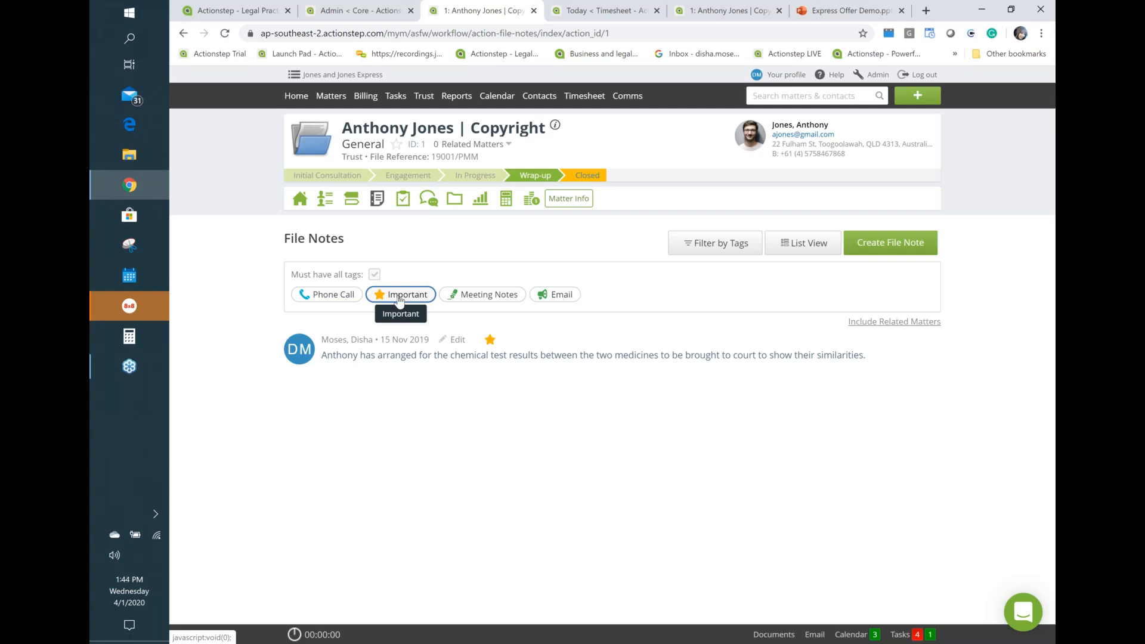
Create a file note reading "save notes" on the Copyright matter, tagged Important, and save it
{"action": "left_click", "coordinate": [889, 241]}
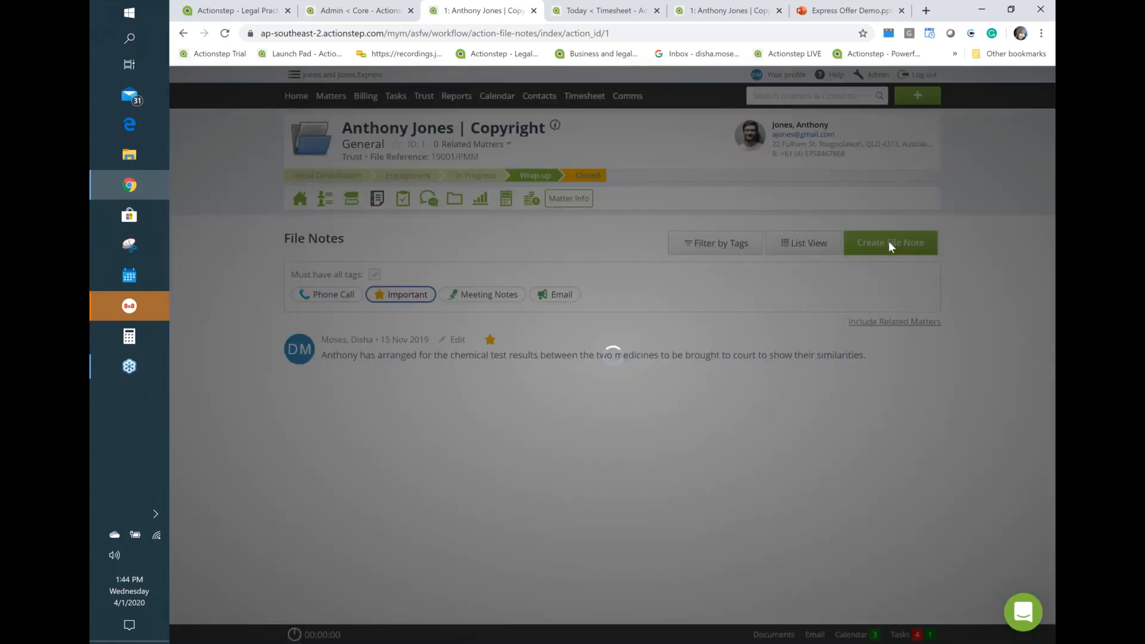
{"action": "left_click", "coordinate": [457, 484]}
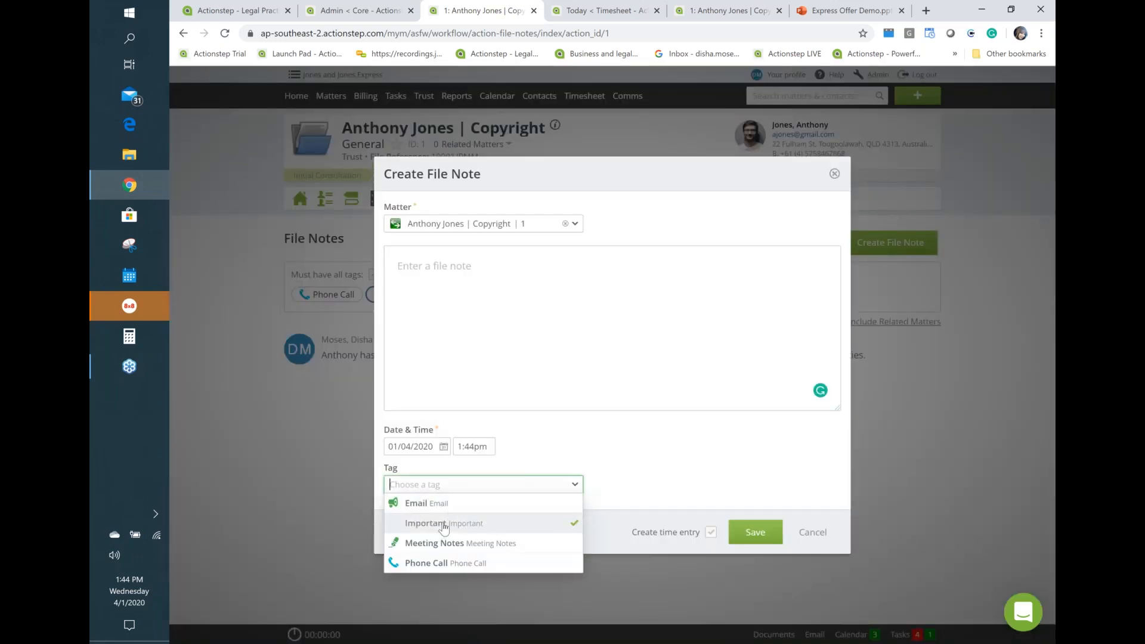
{"action": "left_click", "coordinate": [444, 524]}
{"action": "left_click", "coordinate": [524, 279]}
{"action": "type", "text": "s"}
{"action": "type", "text": "abe"}
{"action": "key", "text": "BackSpace"}
{"action": "key", "text": "BackSpace"}
{"action": "key", "text": "BackSpace"}
{"action": "type", "text": "ve notes"}
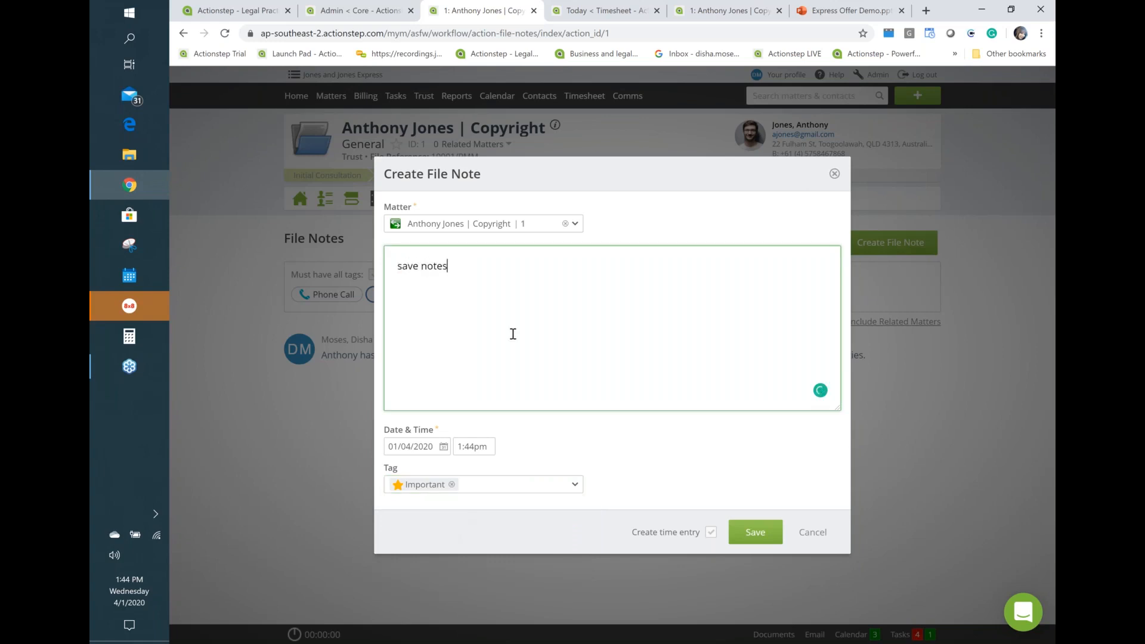
{"action": "left_click", "coordinate": [755, 531]}
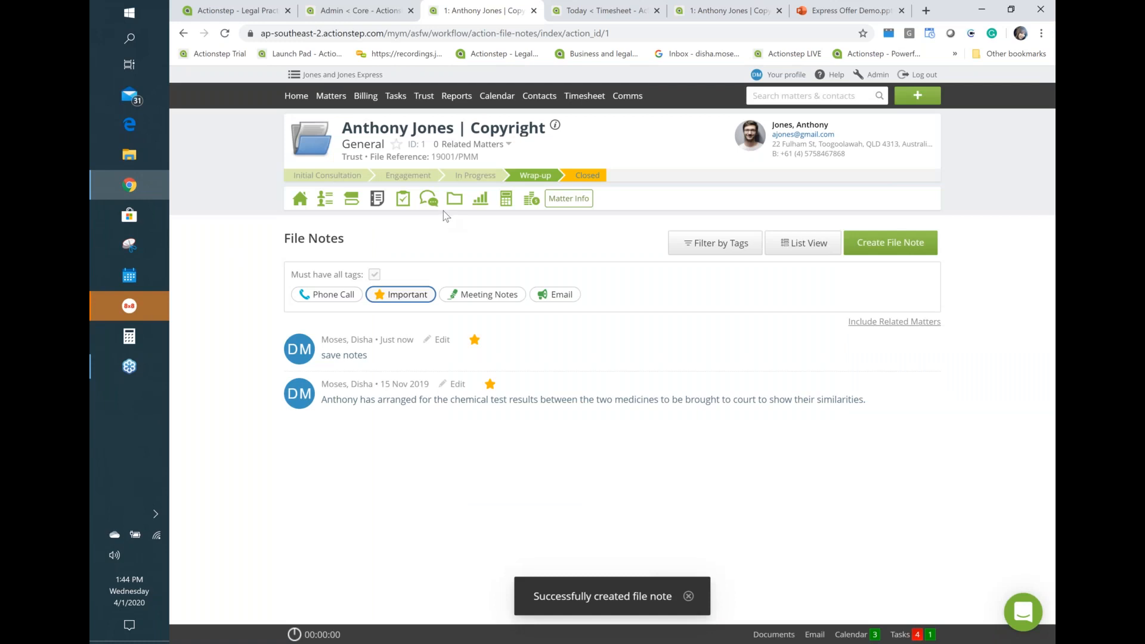
Start a bill from the matter's billing overview and look at the Fixed fee option and its time entry without applying them
{"action": "left_click", "coordinate": [506, 200]}
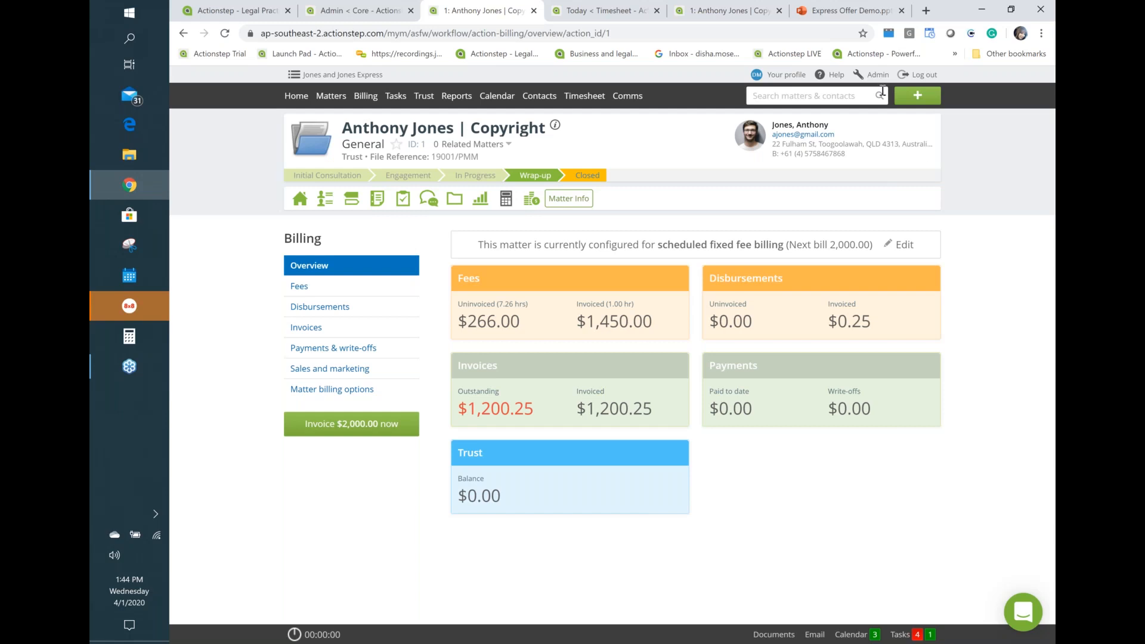
{"action": "left_click", "coordinate": [367, 429]}
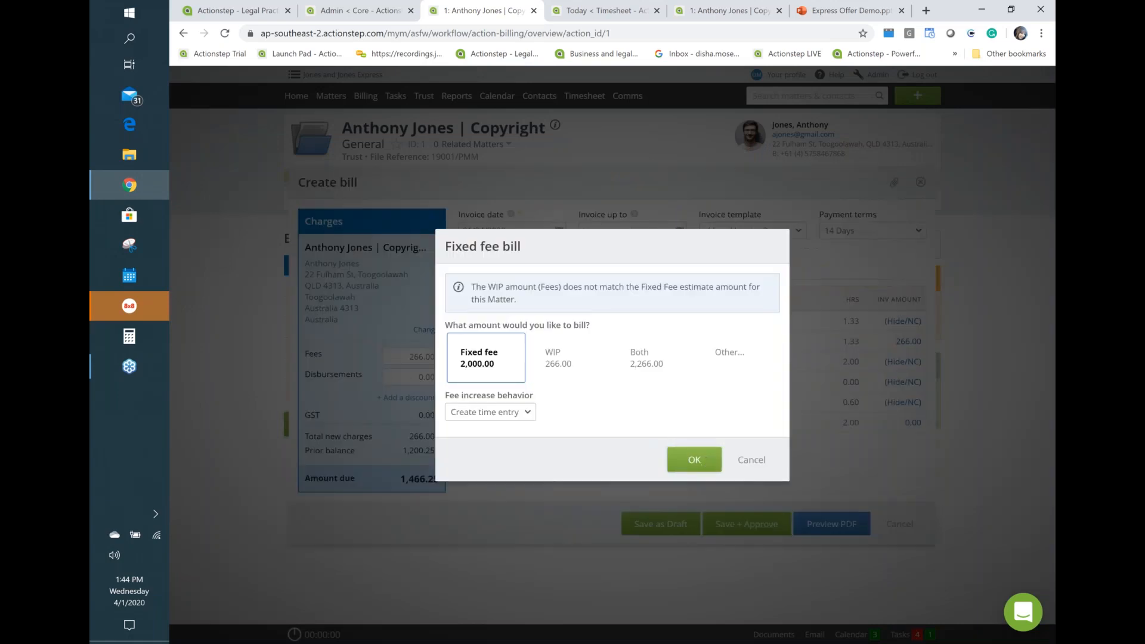
{"action": "left_click", "coordinate": [694, 459]}
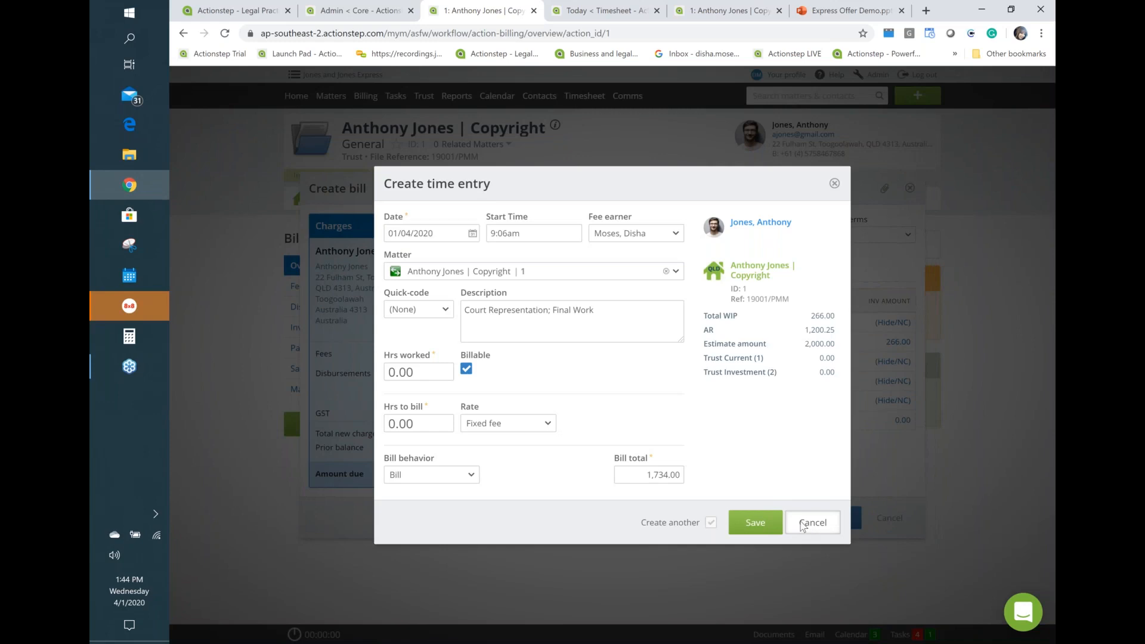
{"action": "left_click", "coordinate": [802, 524]}
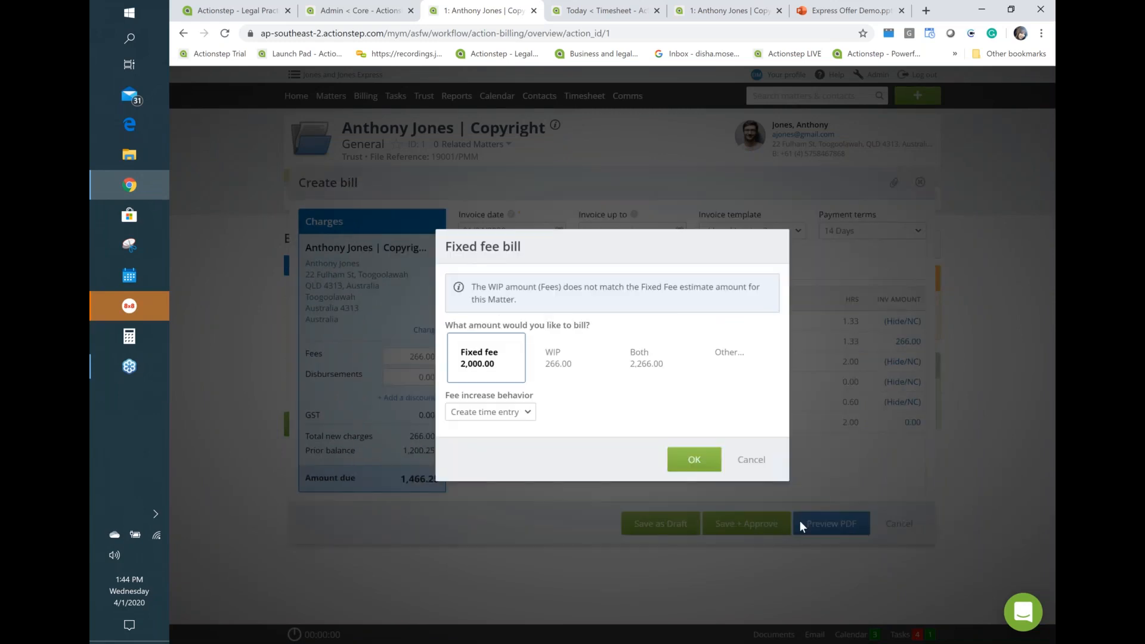
{"action": "left_click", "coordinate": [751, 459]}
Review the bill's invoice template choices, fees and additional settings, and close it without saving
{"action": "left_click", "coordinate": [757, 226]}
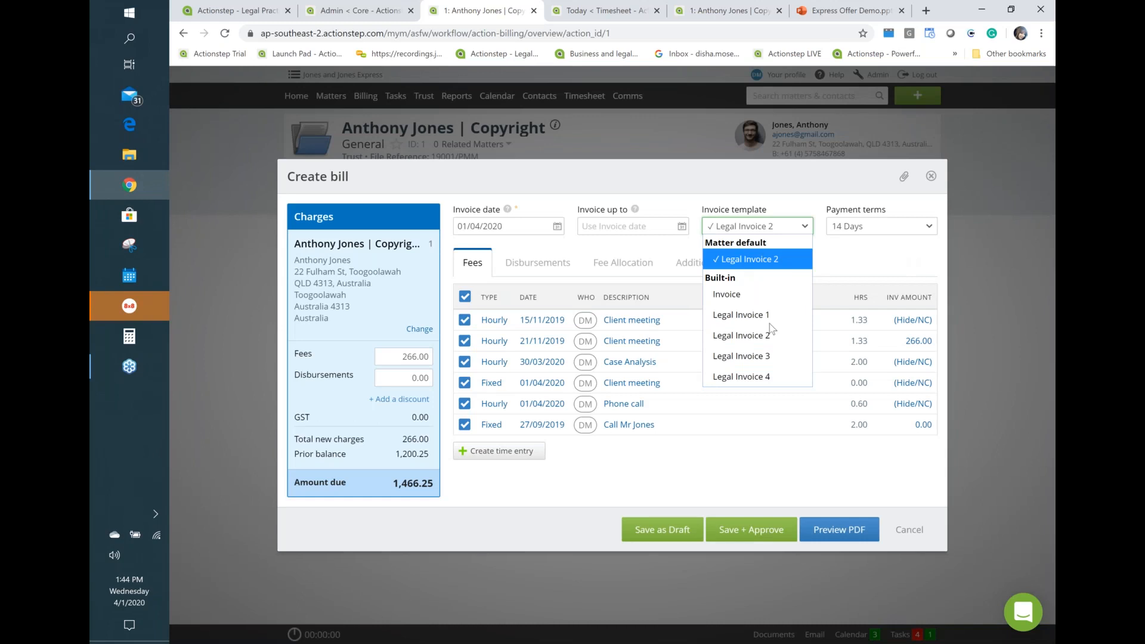
{"action": "left_click", "coordinate": [400, 357]}
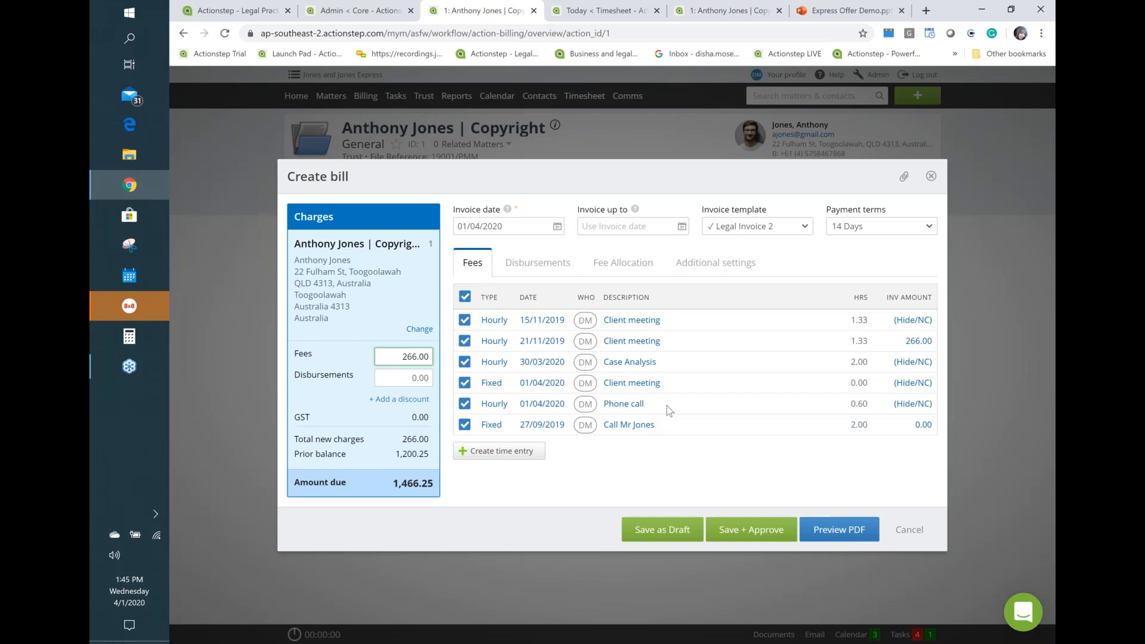
{"action": "left_click", "coordinate": [716, 264]}
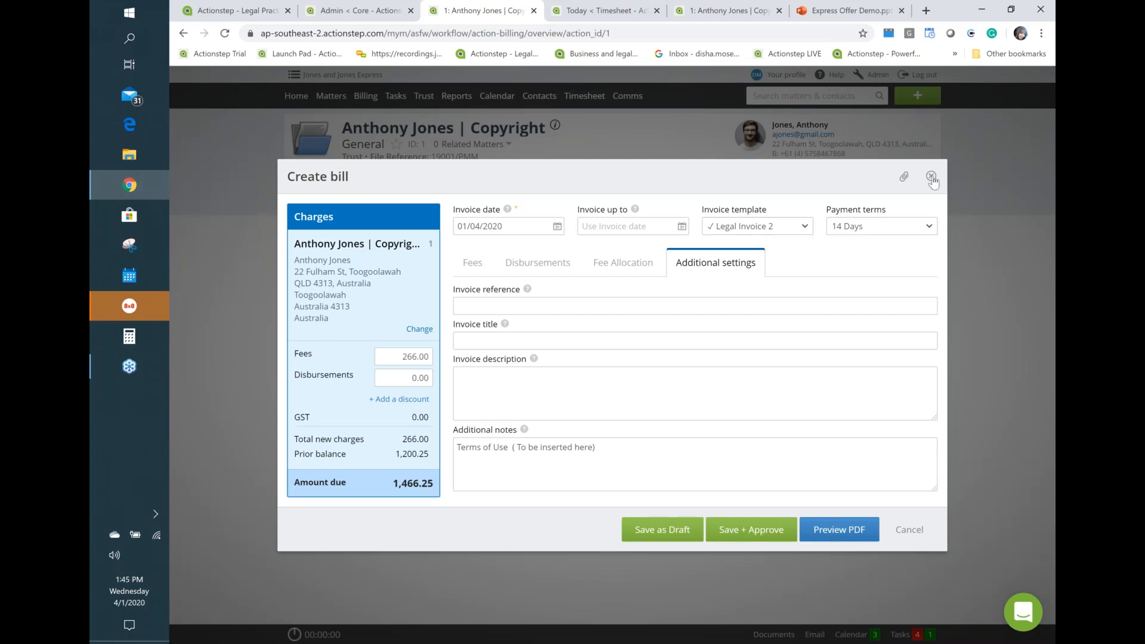
{"action": "left_click", "coordinate": [1018, 187]}
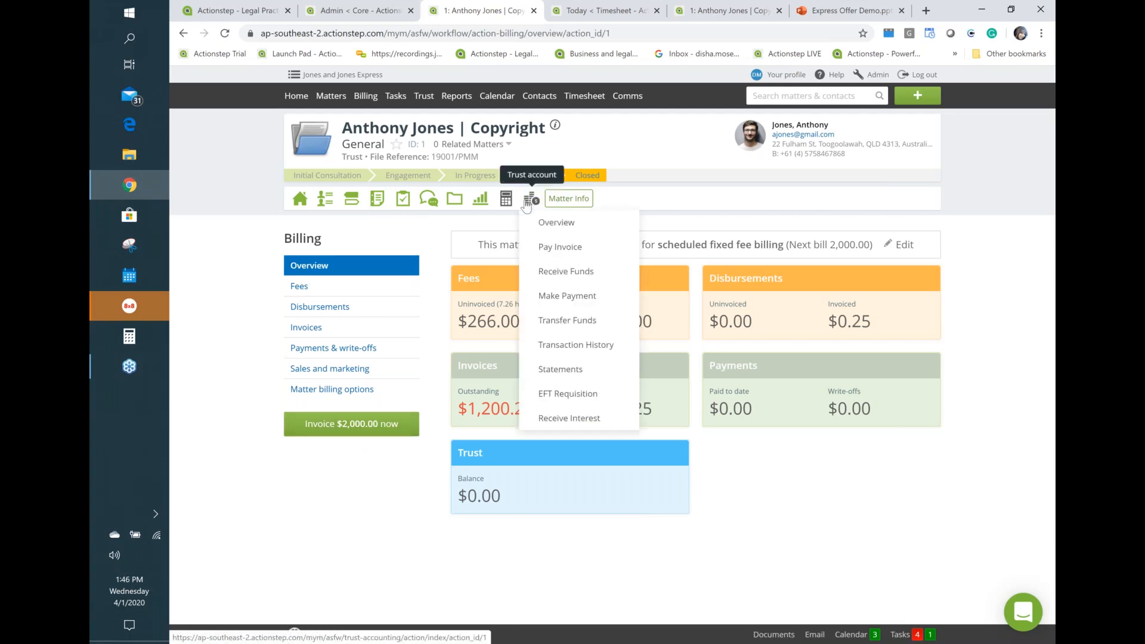
Open the matter's trust account overview and look over the firm-wide trust accounting functions
{"action": "left_click", "coordinate": [534, 222]}
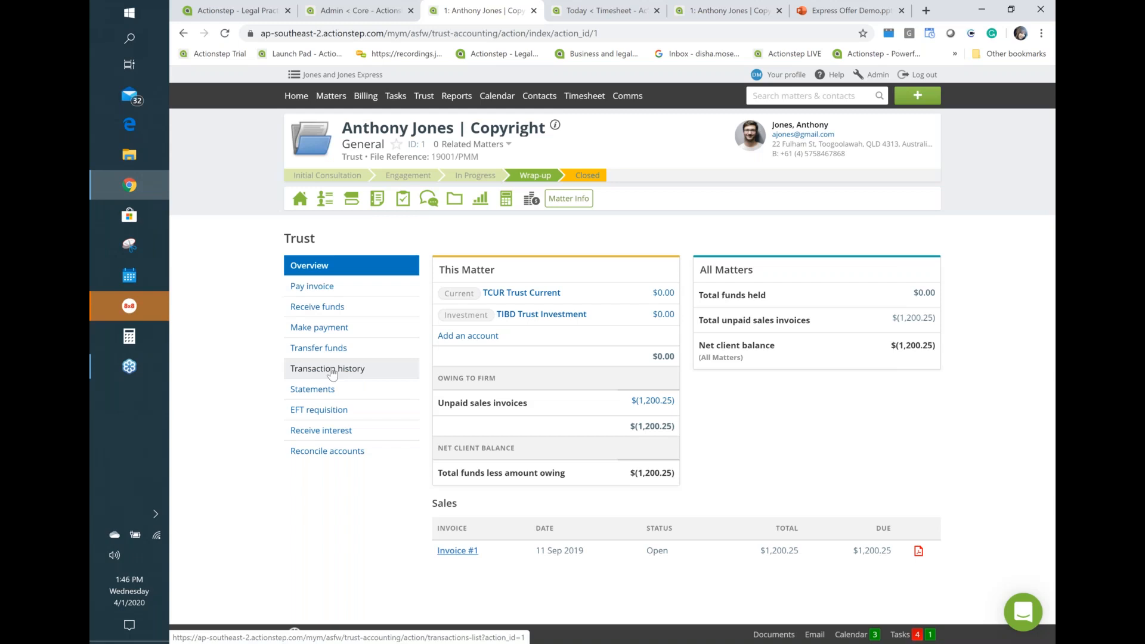
{"action": "mouse_move", "coordinate": [431, 105]}
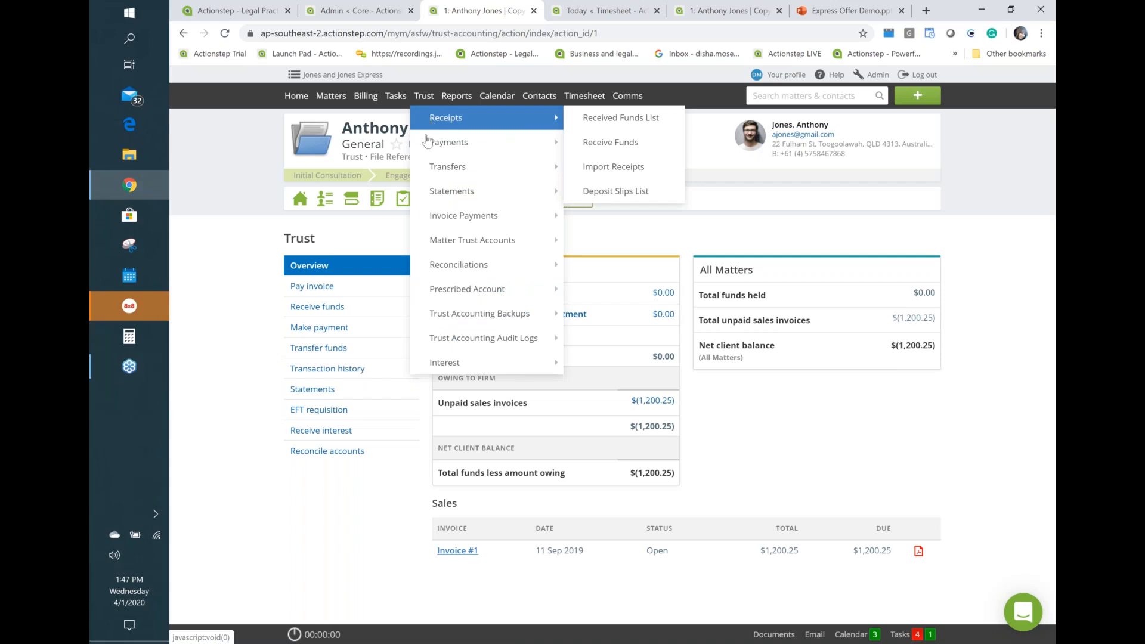
{"action": "mouse_move", "coordinate": [438, 191]}
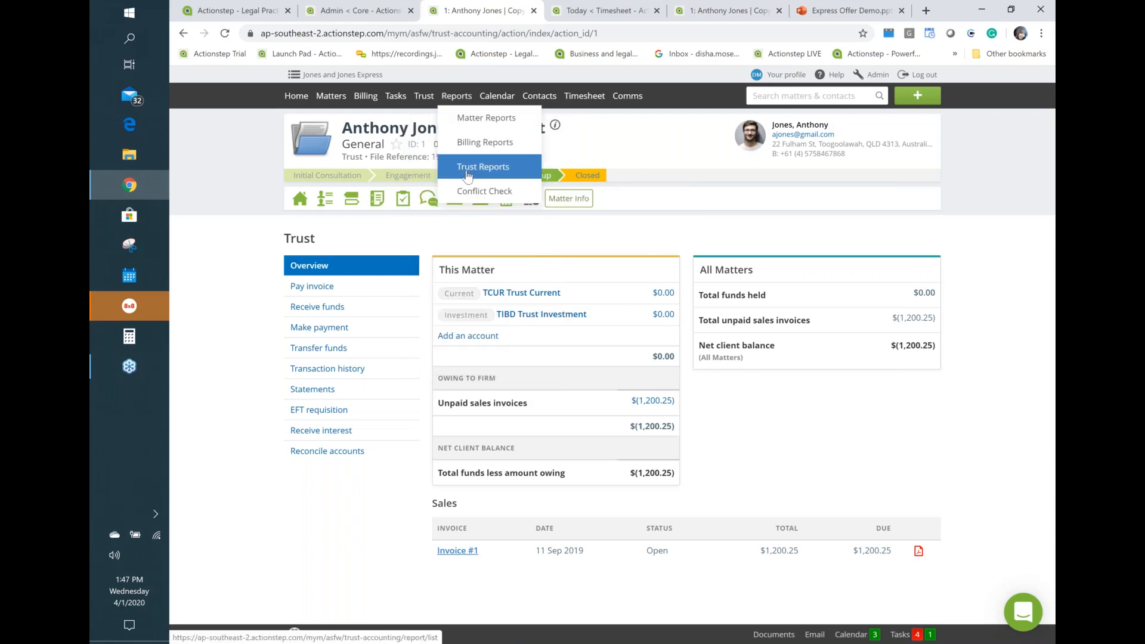
Open the Trust Account Entries report from the trust reports, and review its output options and the trust accounting functions
{"action": "left_click", "coordinate": [468, 174]}
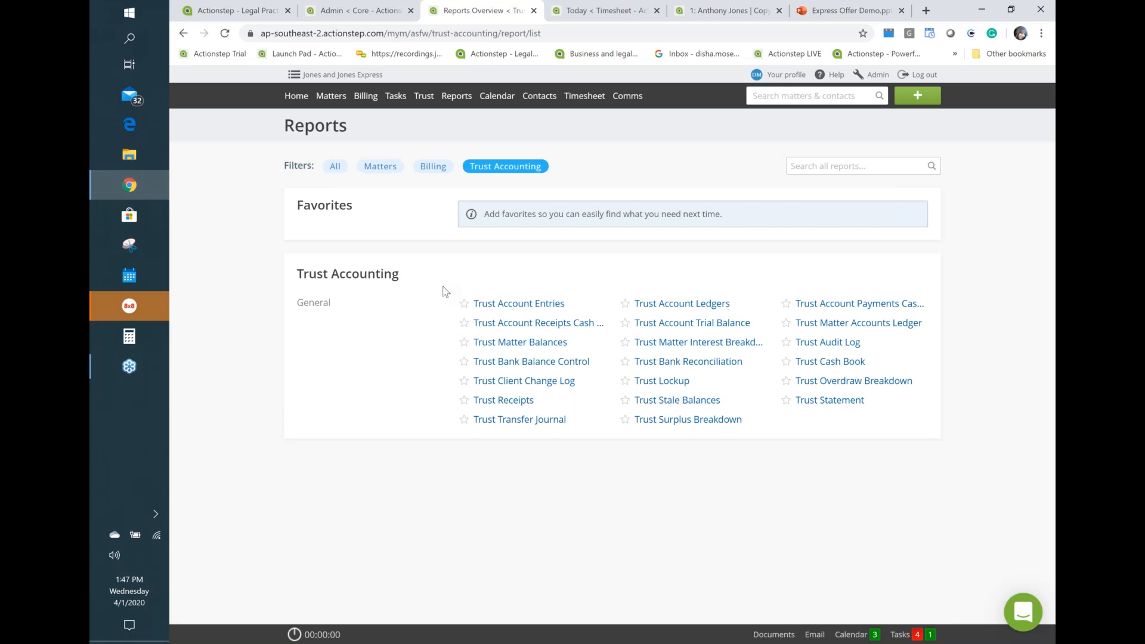
{"action": "left_click", "coordinate": [511, 303]}
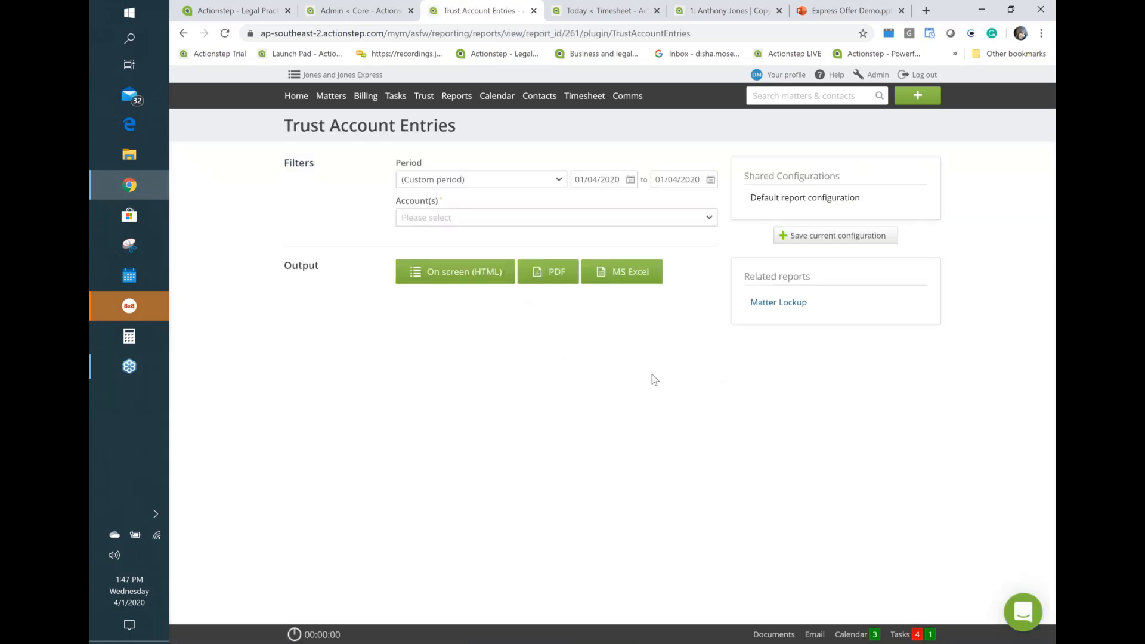
{"action": "left_click", "coordinate": [424, 101]}
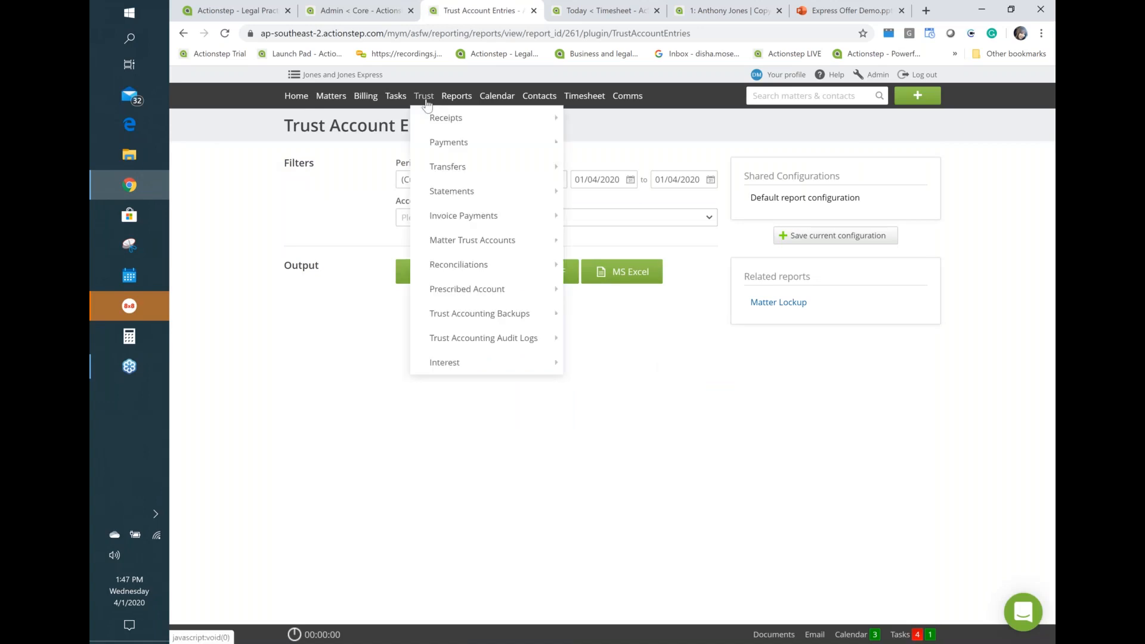
{"action": "mouse_move", "coordinate": [455, 264]}
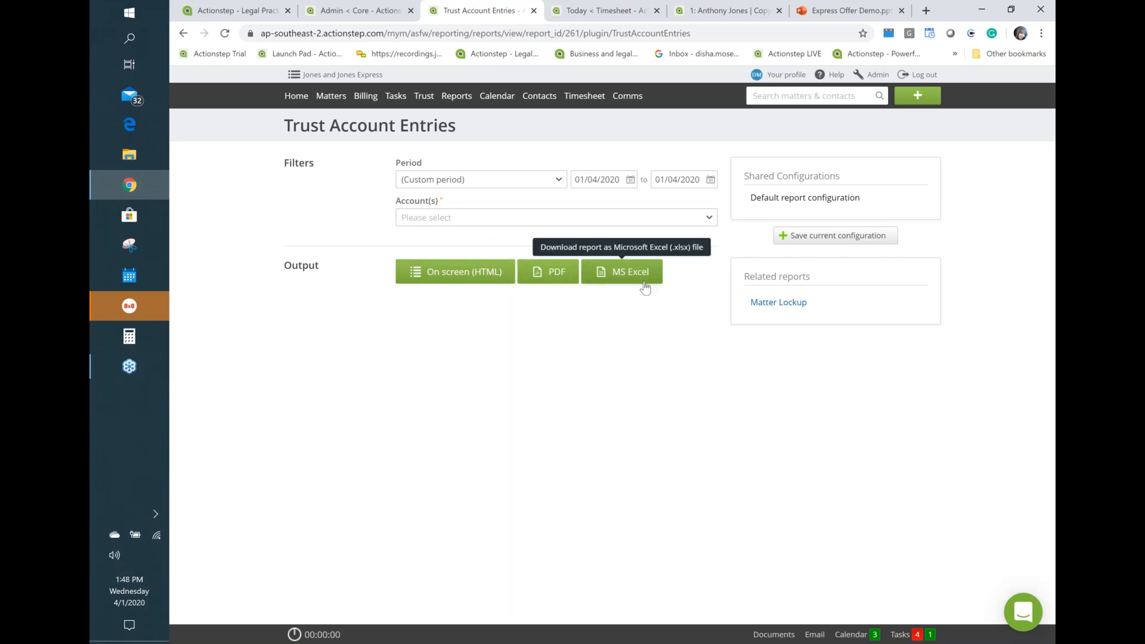
Return to the Copyright matter through the home page's recent activity and review its overview, from appointments to recent documents
{"action": "left_click", "coordinate": [296, 96]}
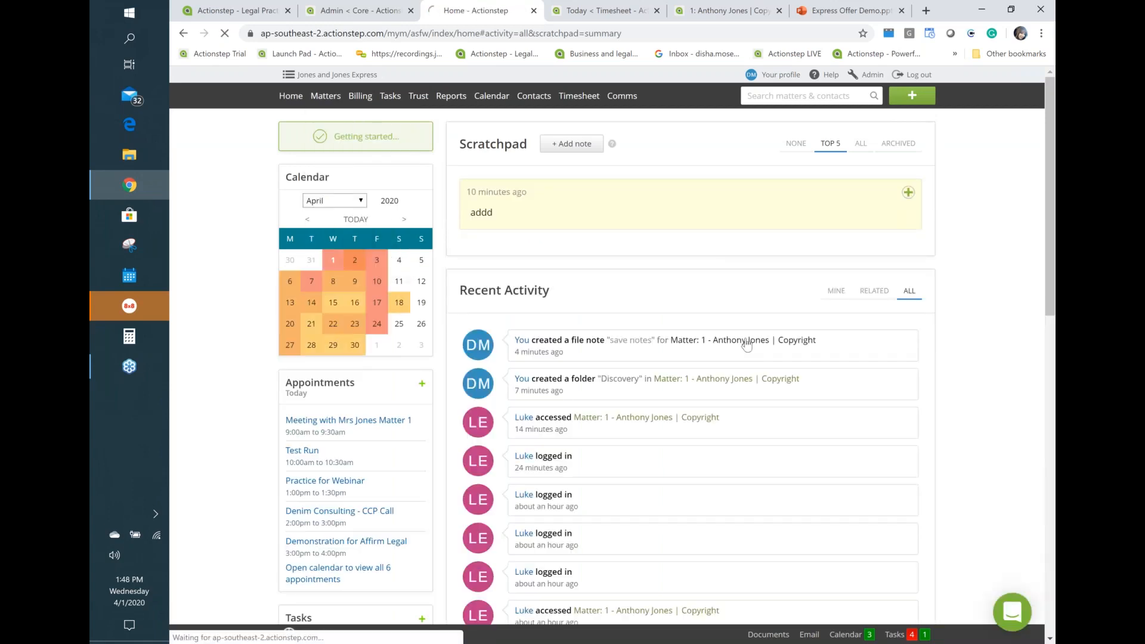
{"action": "left_click", "coordinate": [746, 345]}
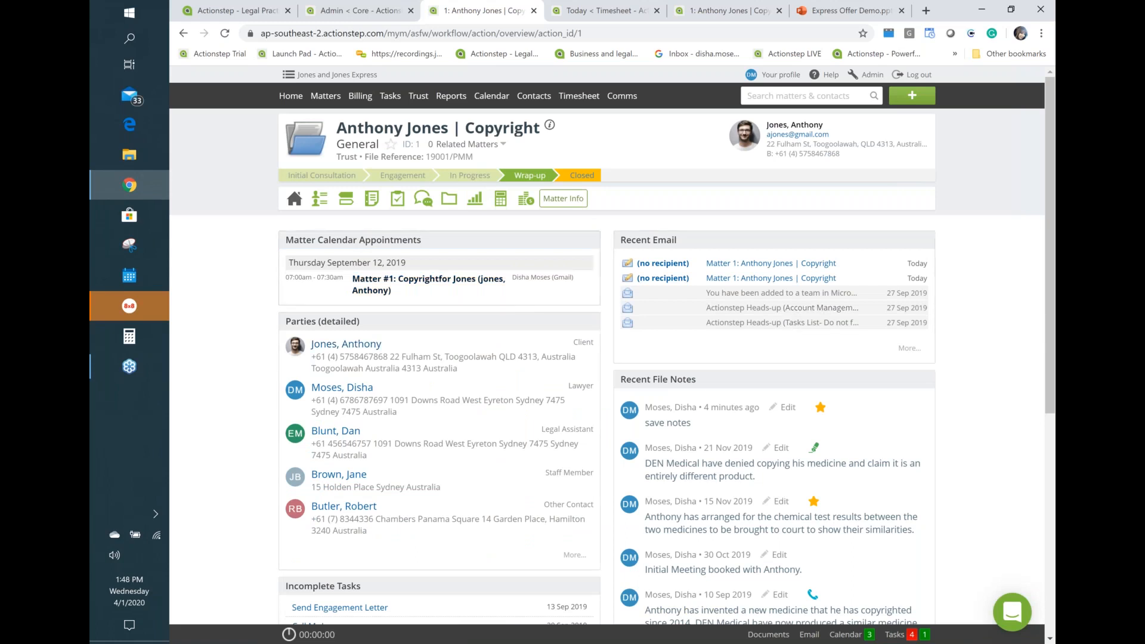
{"action": "scroll", "coordinate": [433, 514], "scroll_direction": "down", "scroll_amount": 1}
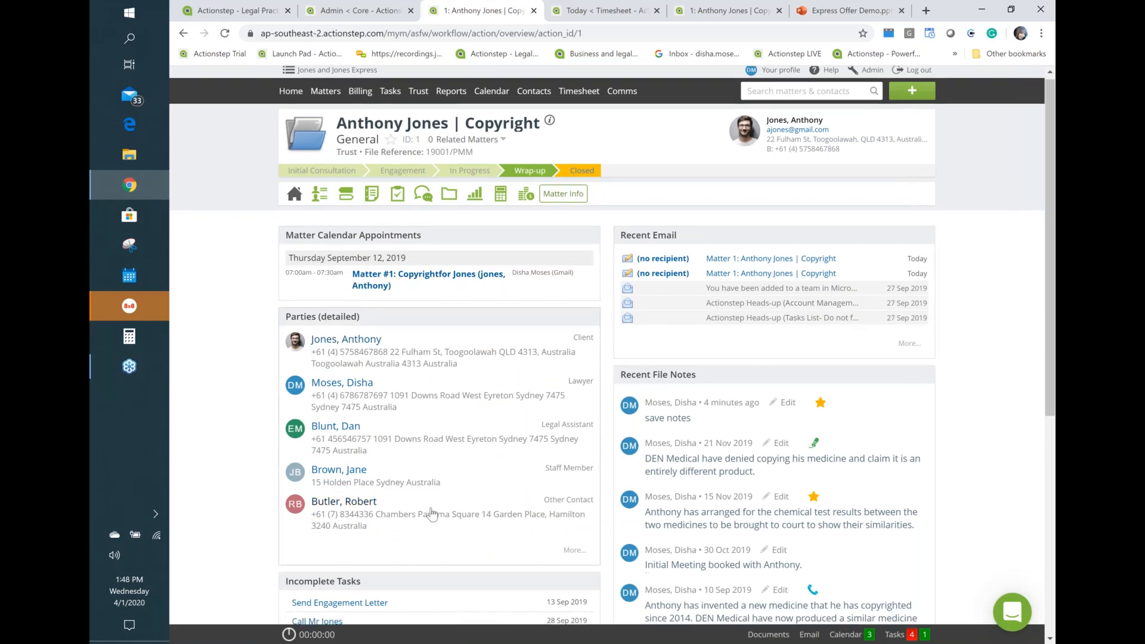
{"action": "scroll", "coordinate": [433, 514], "scroll_direction": "down", "scroll_amount": 6}
{"action": "scroll", "coordinate": [433, 514], "scroll_direction": "up", "scroll_amount": 2}
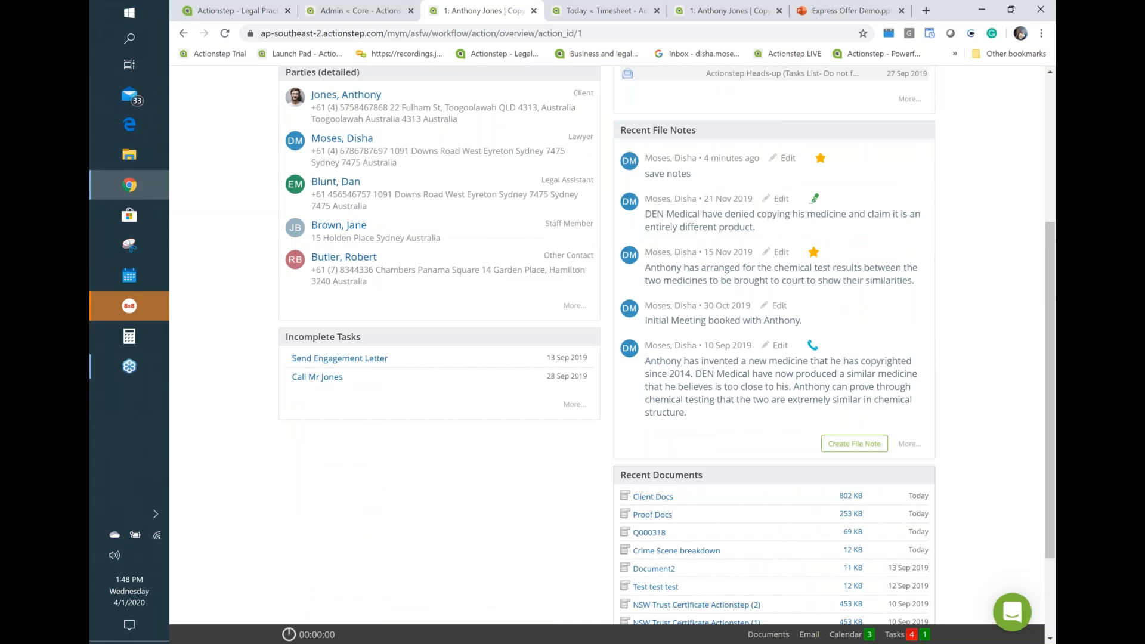
{"action": "scroll", "coordinate": [814, 354], "scroll_direction": "up", "scroll_amount": 4}
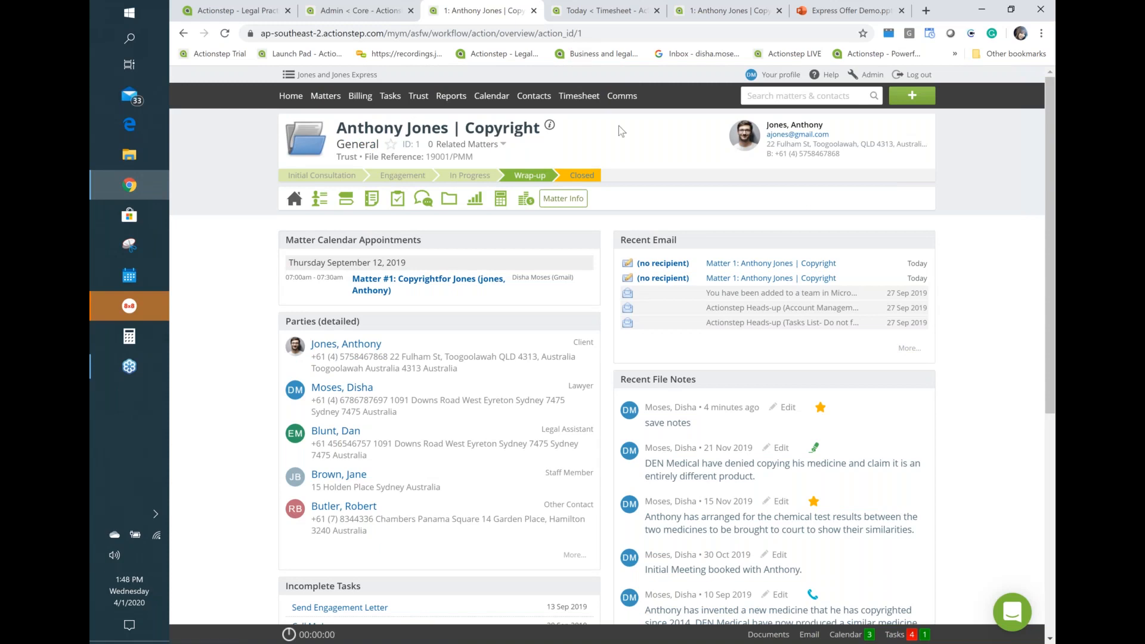
{"action": "scroll", "coordinate": [609, 146], "scroll_direction": "down", "scroll_amount": 4}
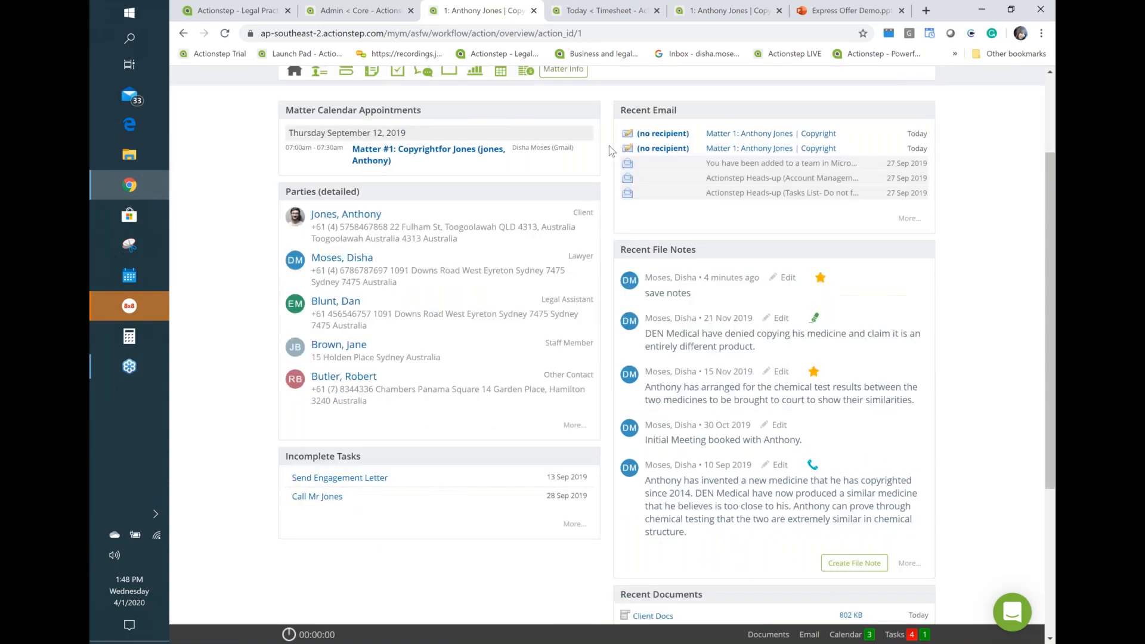
Start a new timer from the Copyright matter's overview
{"action": "left_click", "coordinate": [290, 633]}
{"action": "left_click", "coordinate": [329, 611]}
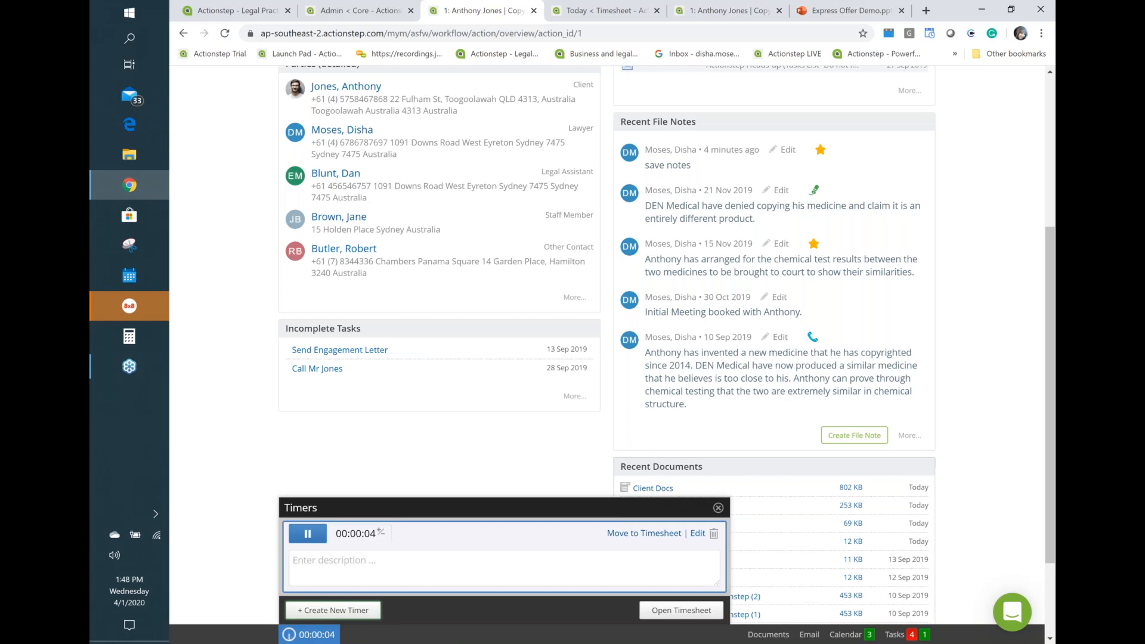
{"action": "scroll", "coordinate": [649, 460], "scroll_direction": "up", "scroll_amount": 5}
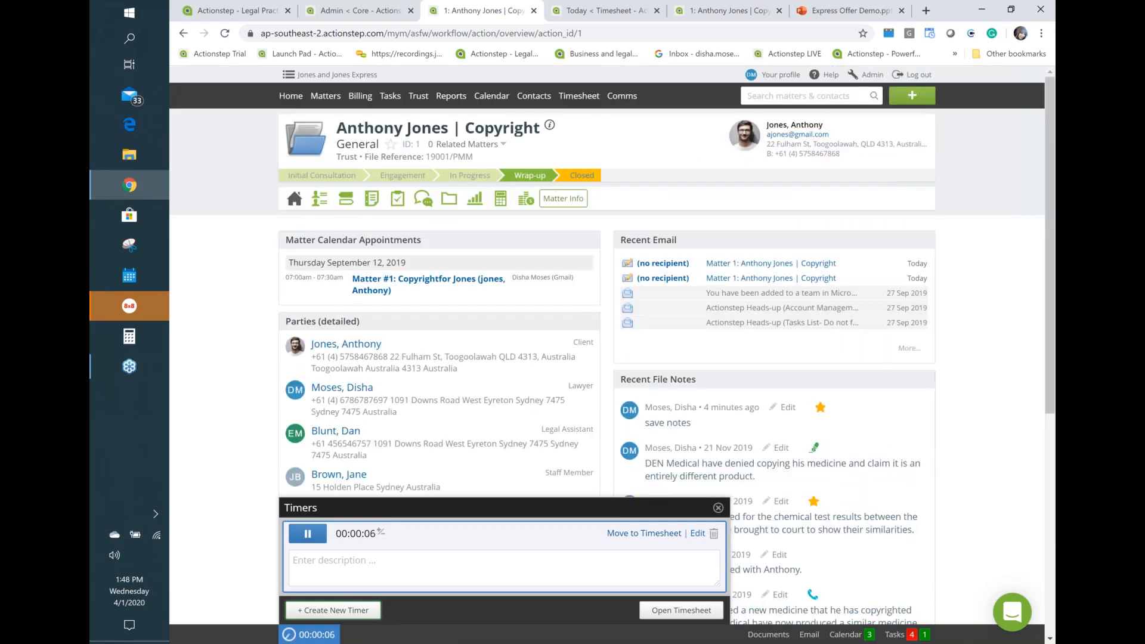
Open the daily timesheet, review the suggested time entries from recorded activity, and close the suggestions
{"action": "left_click", "coordinate": [634, 10]}
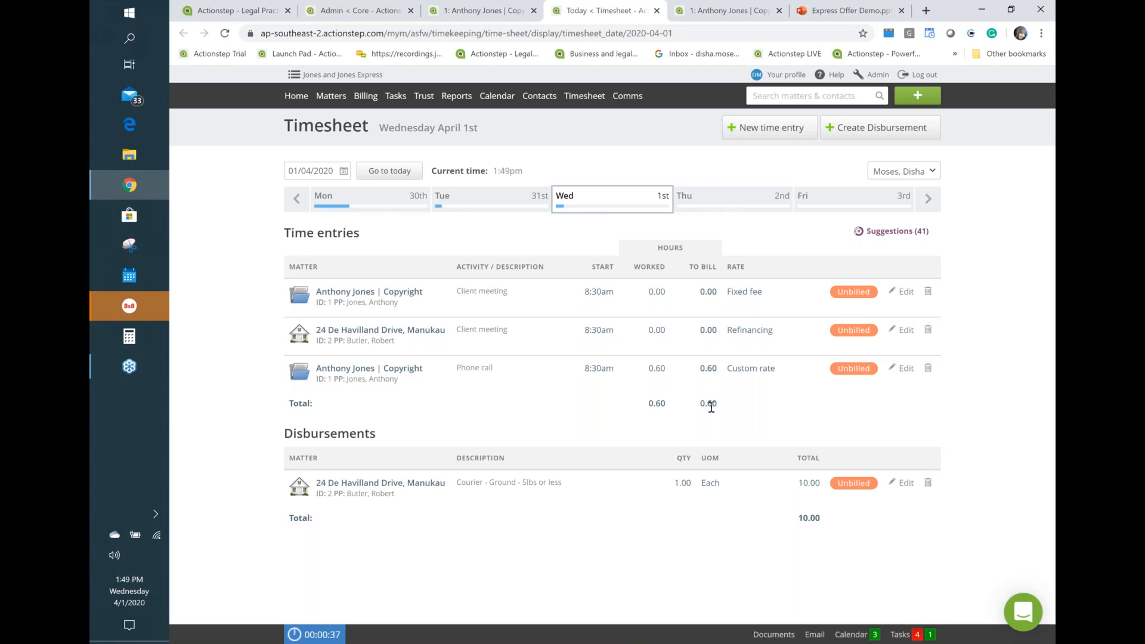
{"action": "left_click", "coordinate": [884, 232]}
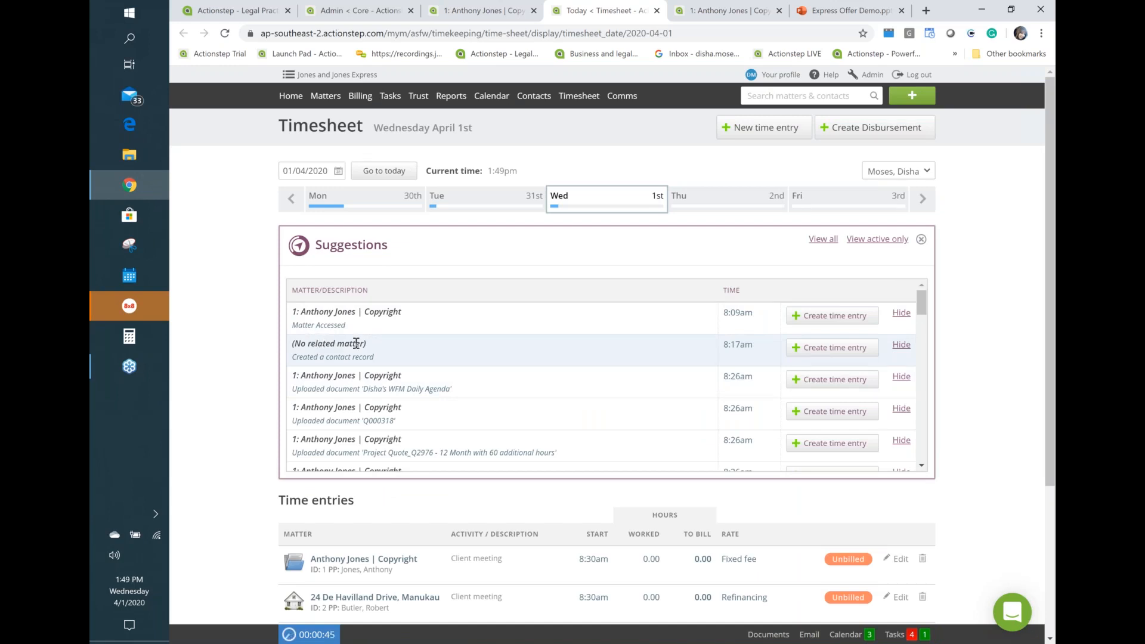
{"action": "scroll", "coordinate": [384, 346], "scroll_direction": "down", "scroll_amount": 2}
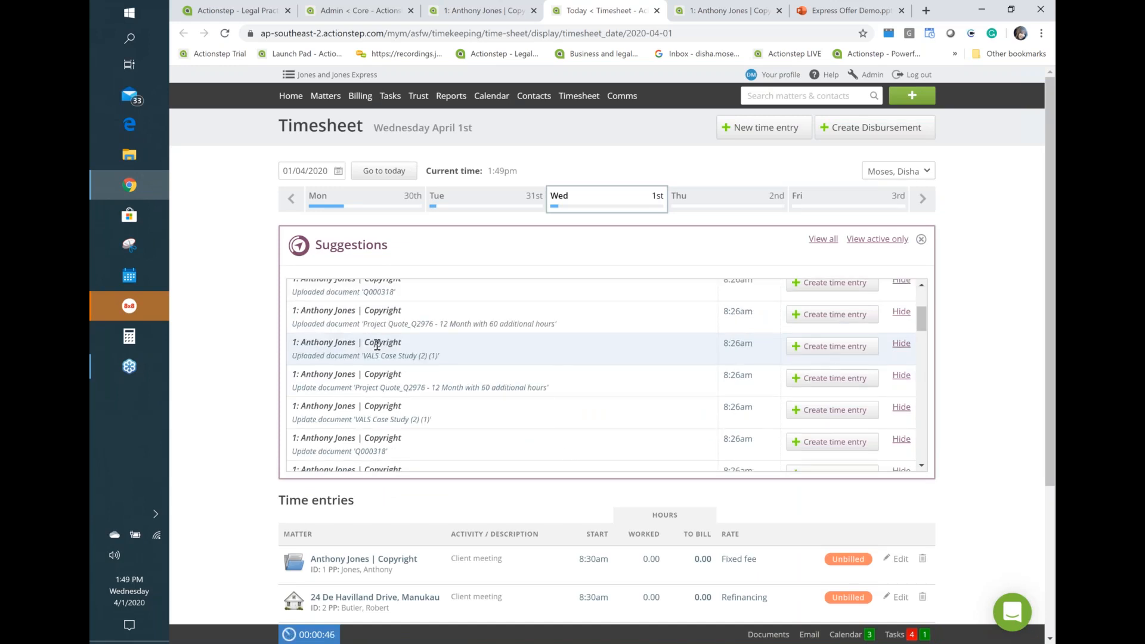
{"action": "scroll", "coordinate": [379, 345], "scroll_direction": "down", "scroll_amount": 2}
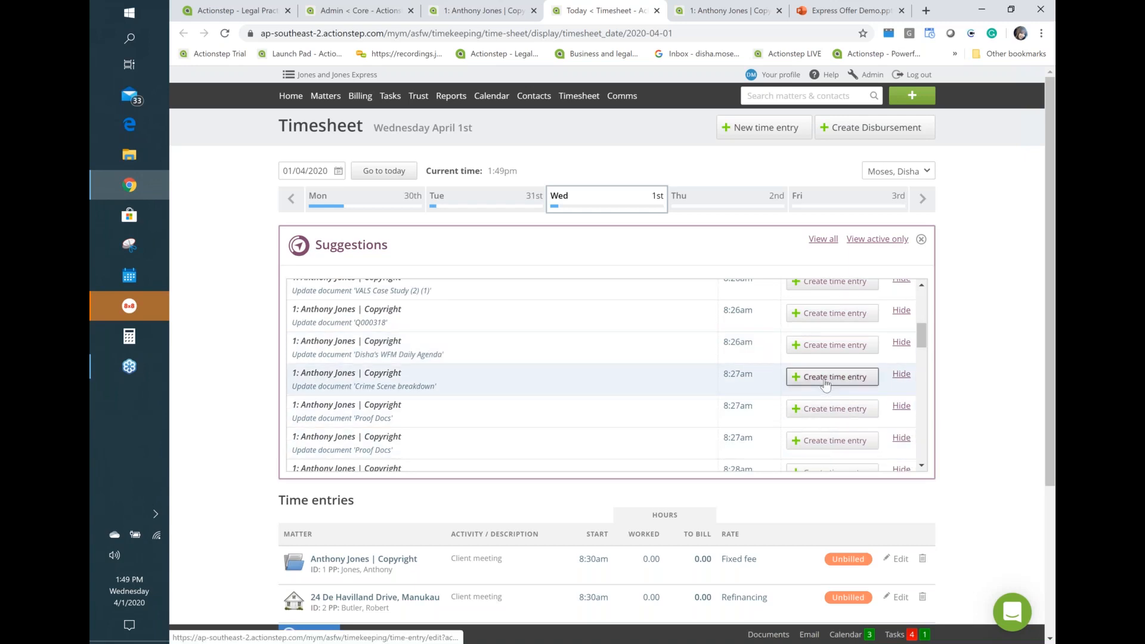
{"action": "left_click", "coordinate": [825, 382]}
{"action": "scroll", "coordinate": [577, 403], "scroll_direction": "down", "scroll_amount": 5}
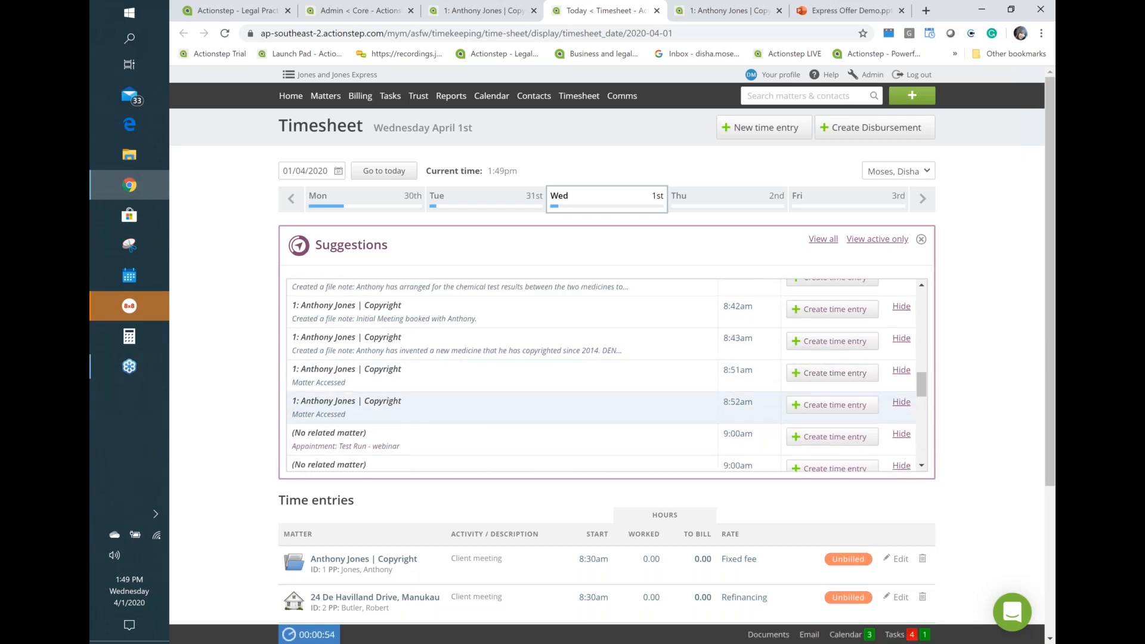
{"action": "left_click", "coordinate": [921, 239]}
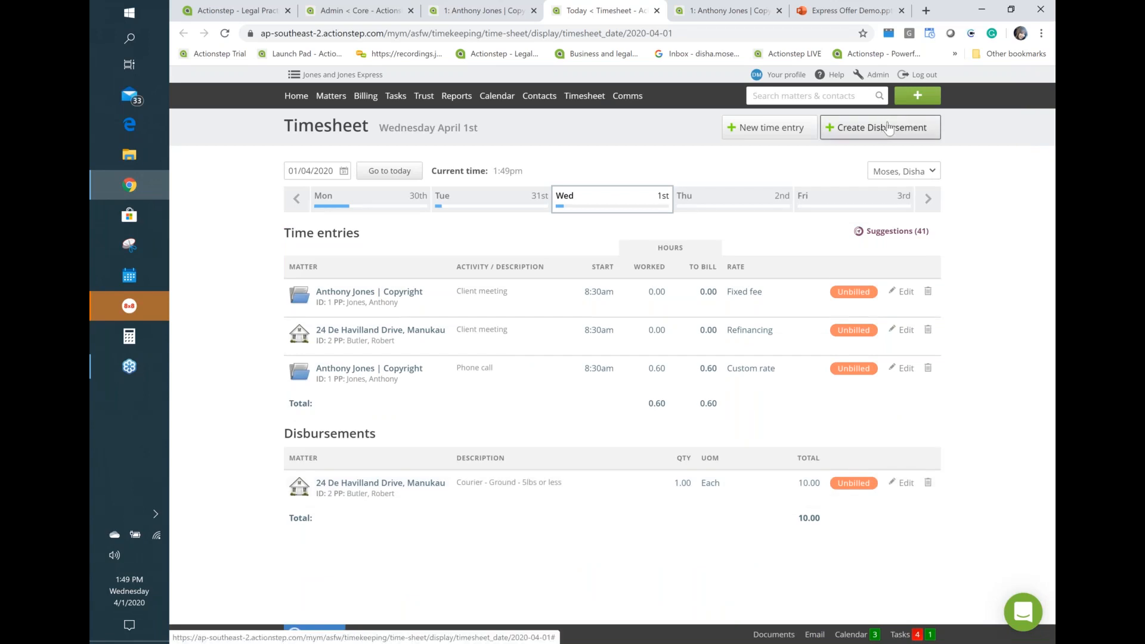
Start a new time entry for the Manukau matter and apply the client_meeting quick-code
{"action": "left_click", "coordinate": [766, 132]}
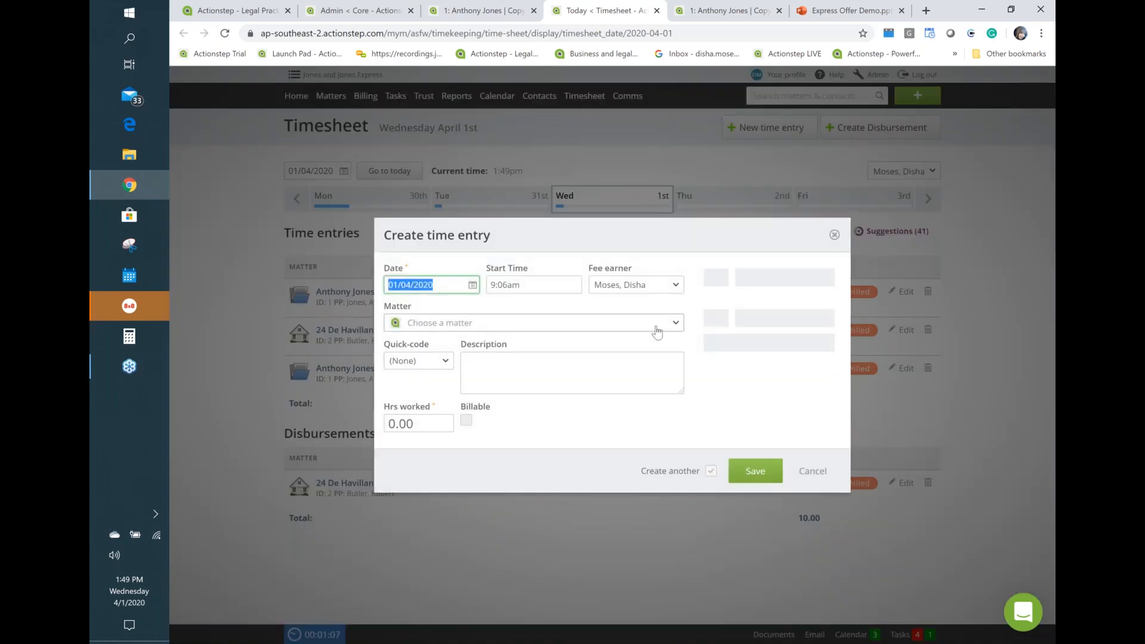
{"action": "left_click", "coordinate": [654, 324]}
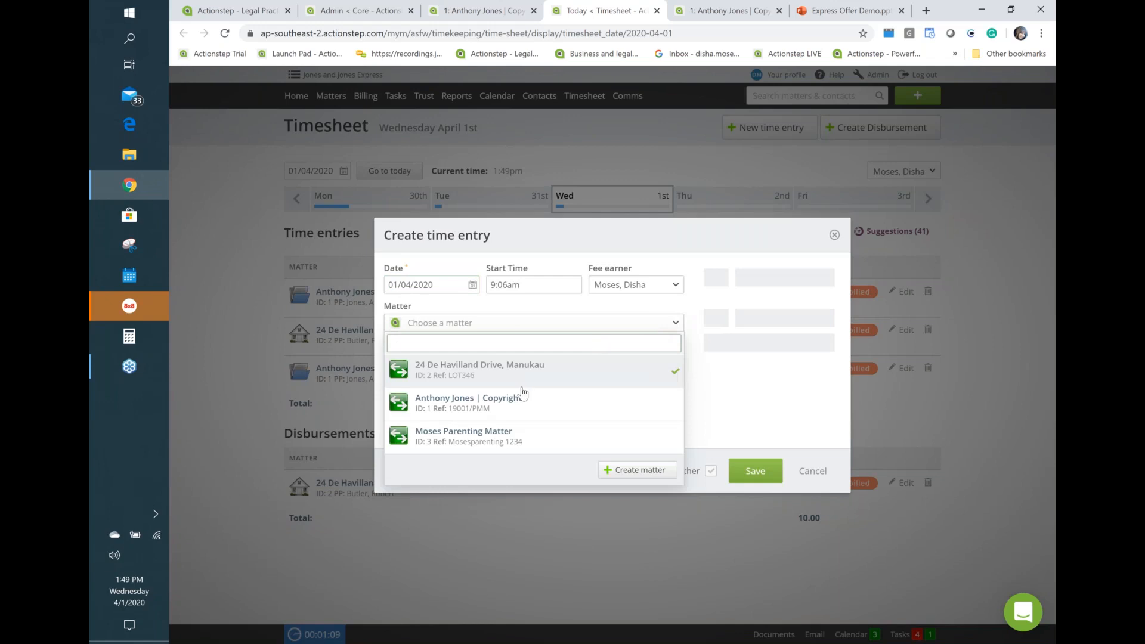
{"action": "left_click", "coordinate": [522, 381]}
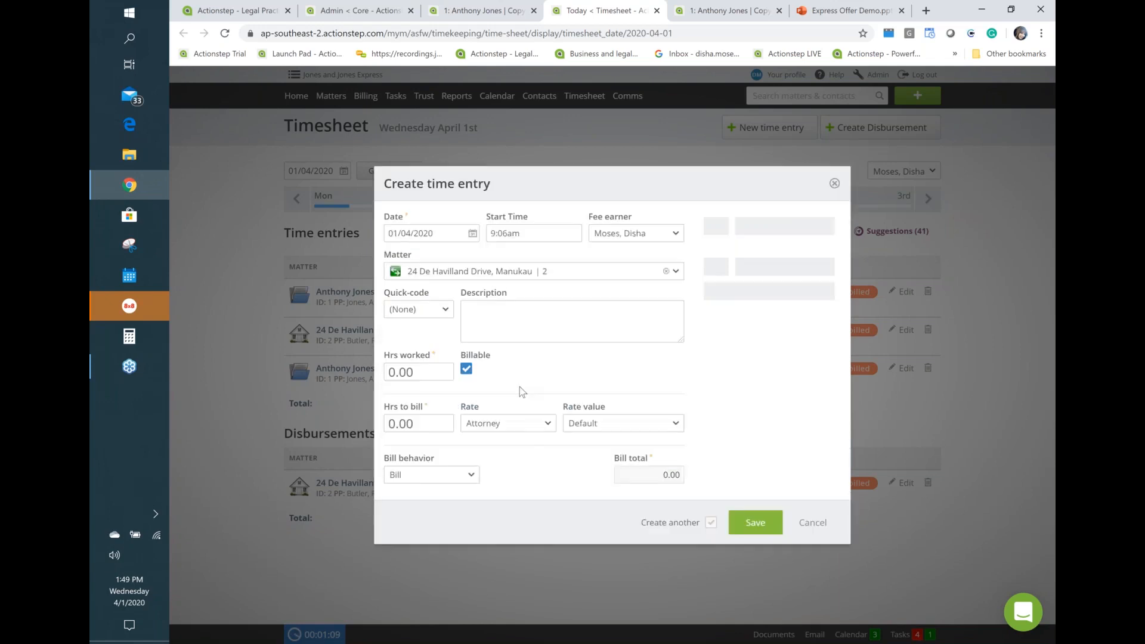
{"action": "left_click", "coordinate": [417, 309]}
{"action": "scroll", "coordinate": [425, 441], "scroll_direction": "down", "scroll_amount": 1}
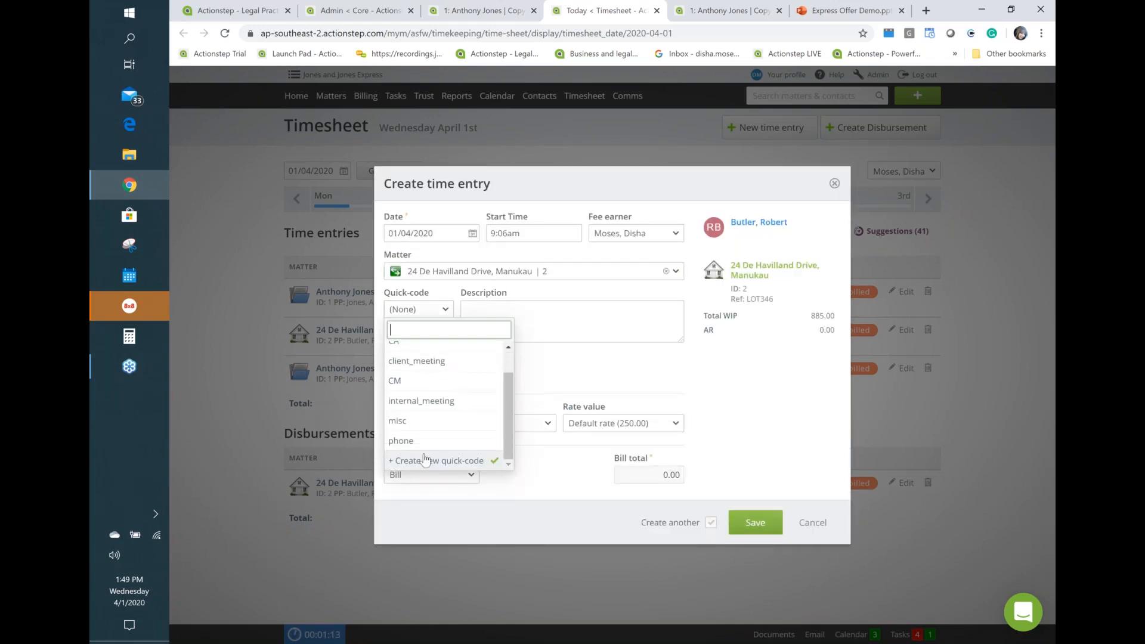
{"action": "left_click", "coordinate": [444, 361]}
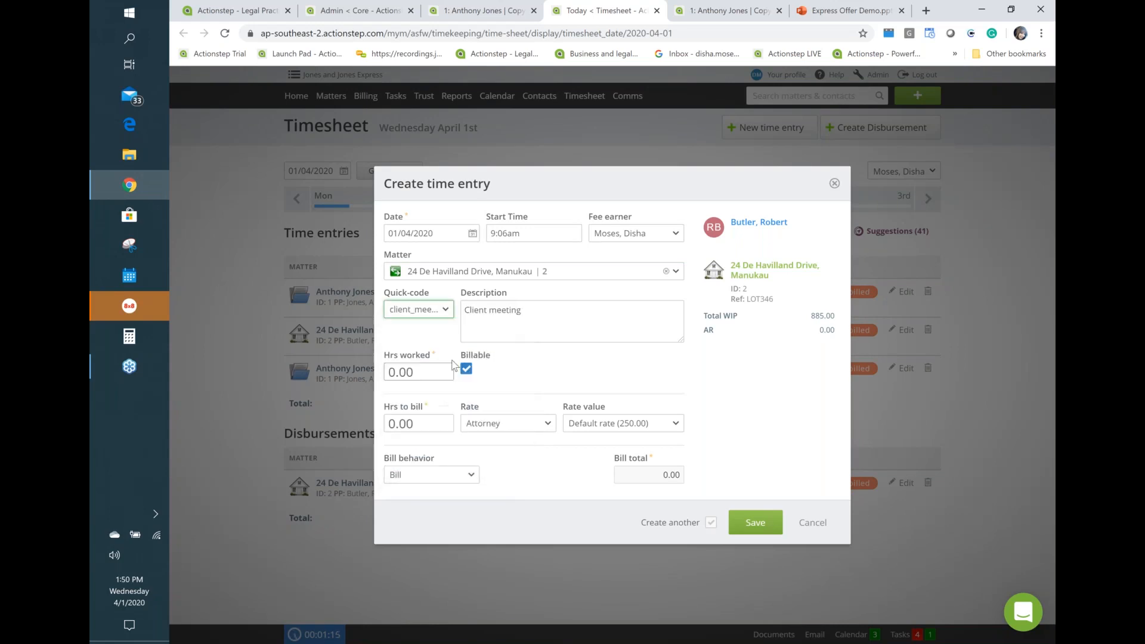
Dismiss the alert for the Denim Consulting - CCP Call
{"action": "left_click", "coordinate": [726, 448]}
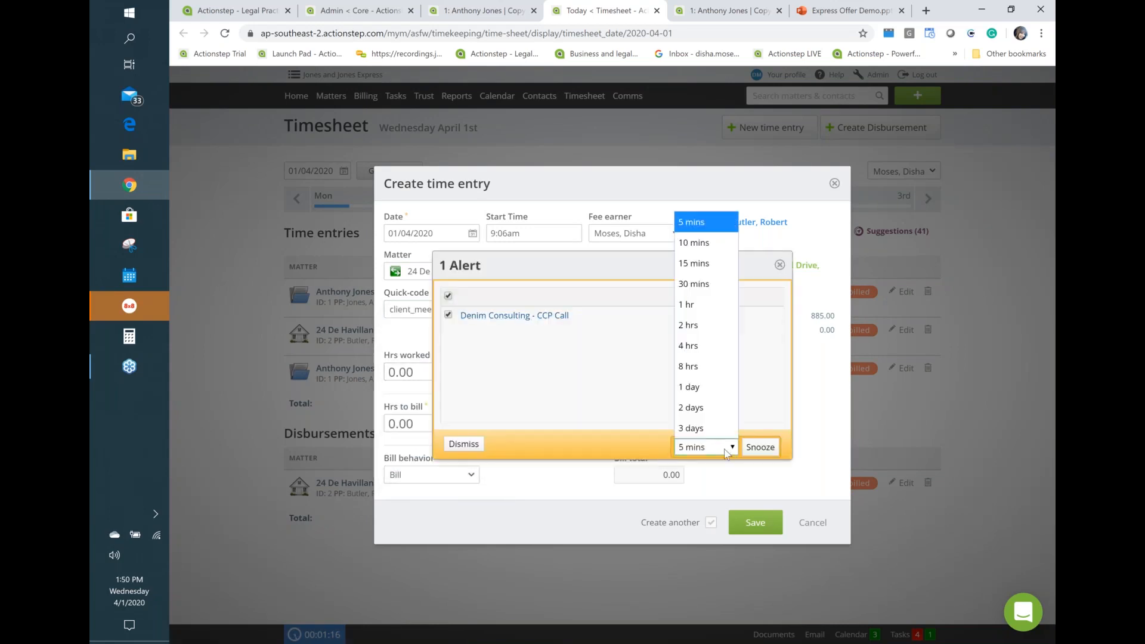
{"action": "left_click", "coordinate": [691, 428]}
{"action": "left_click", "coordinate": [464, 443]}
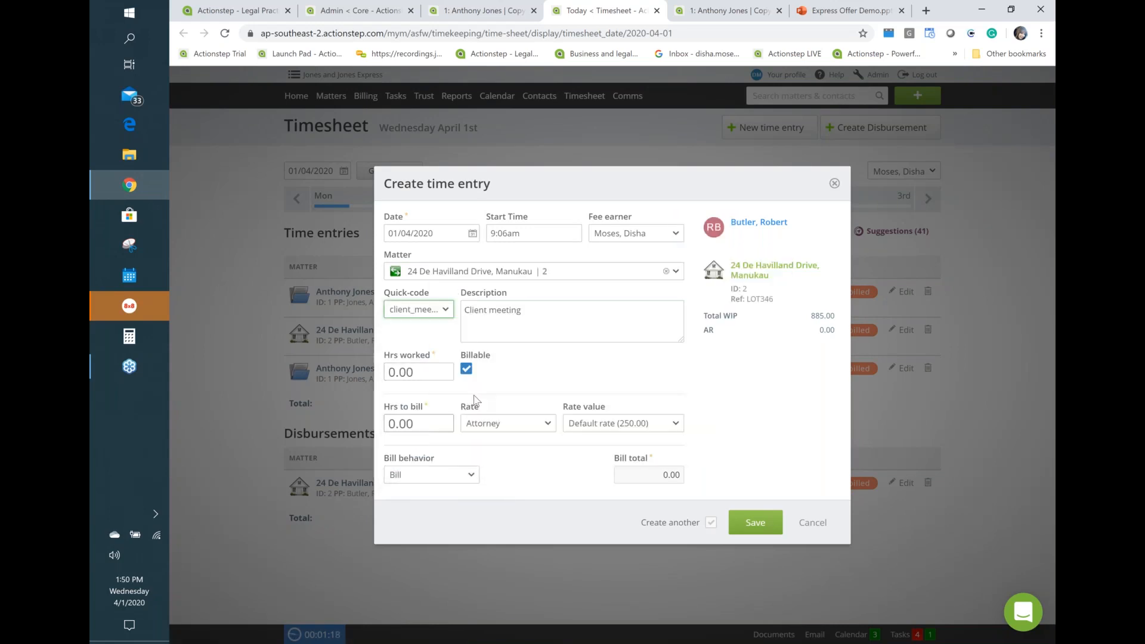
Set the time entry's hours worked to 0.10 and its rate to Fixed fee
{"action": "left_click", "coordinate": [415, 373]}
{"action": "type", "text": "1u"}
{"action": "left_click", "coordinate": [578, 366]}
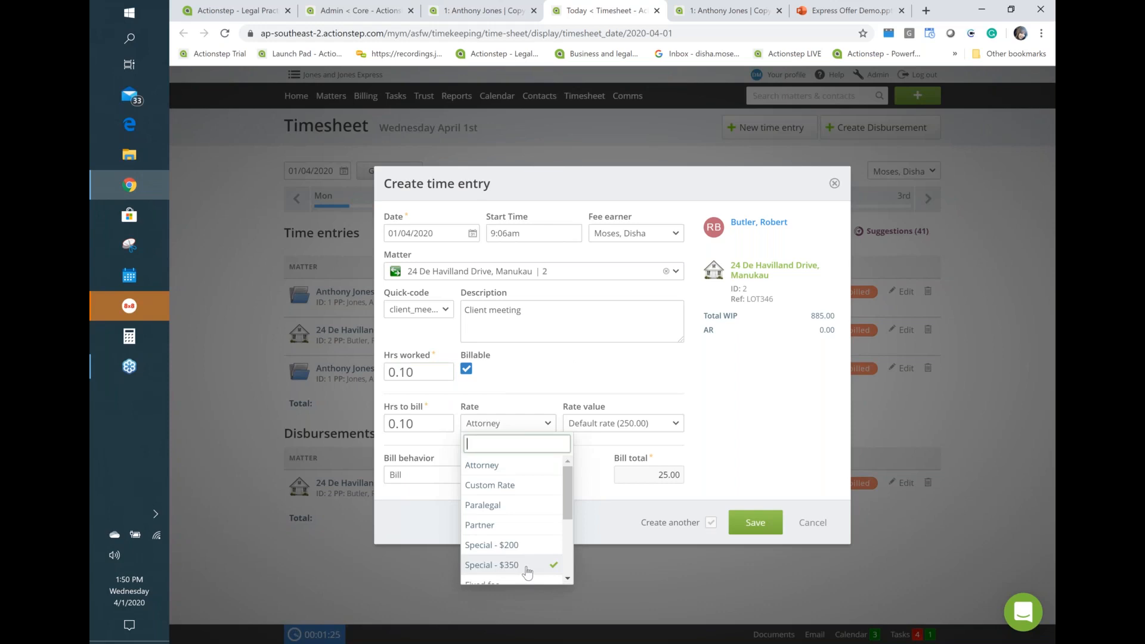
{"action": "scroll", "coordinate": [524, 564], "scroll_direction": "down", "scroll_amount": 3}
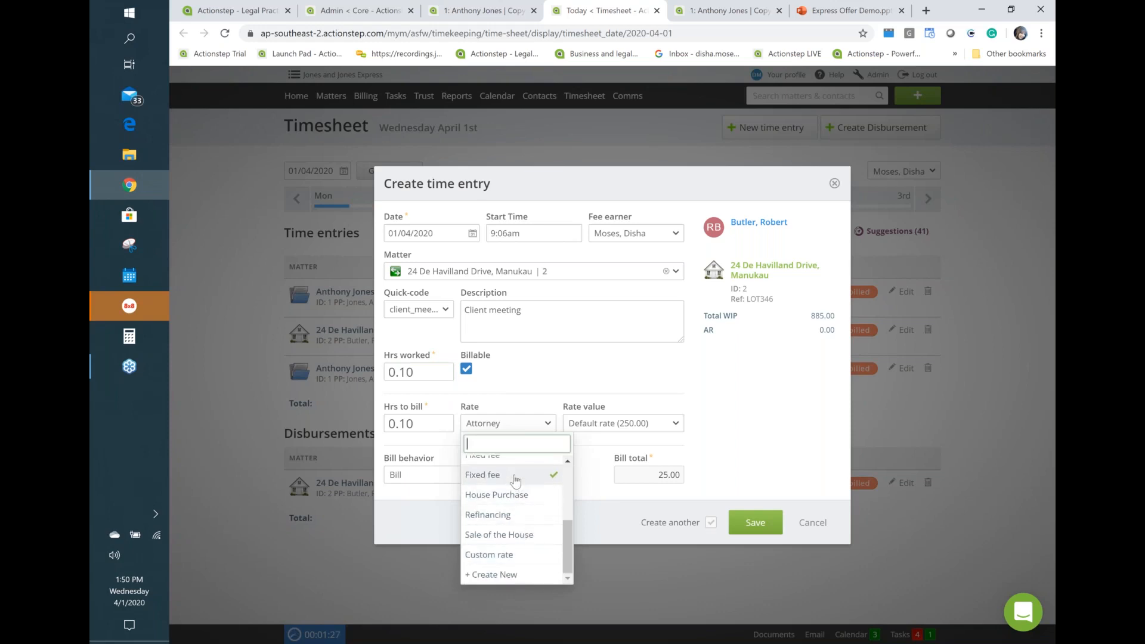
{"action": "left_click", "coordinate": [511, 475]}
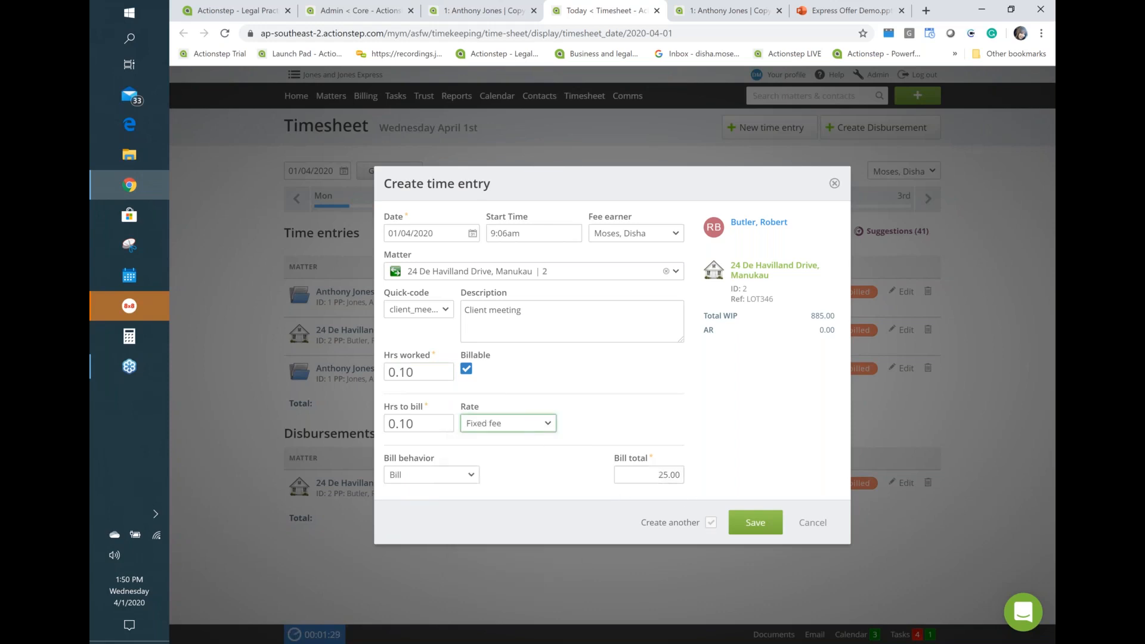
Change the time entry's rate to Special - $200 and close the entry without saving it
{"action": "left_click", "coordinate": [520, 423]}
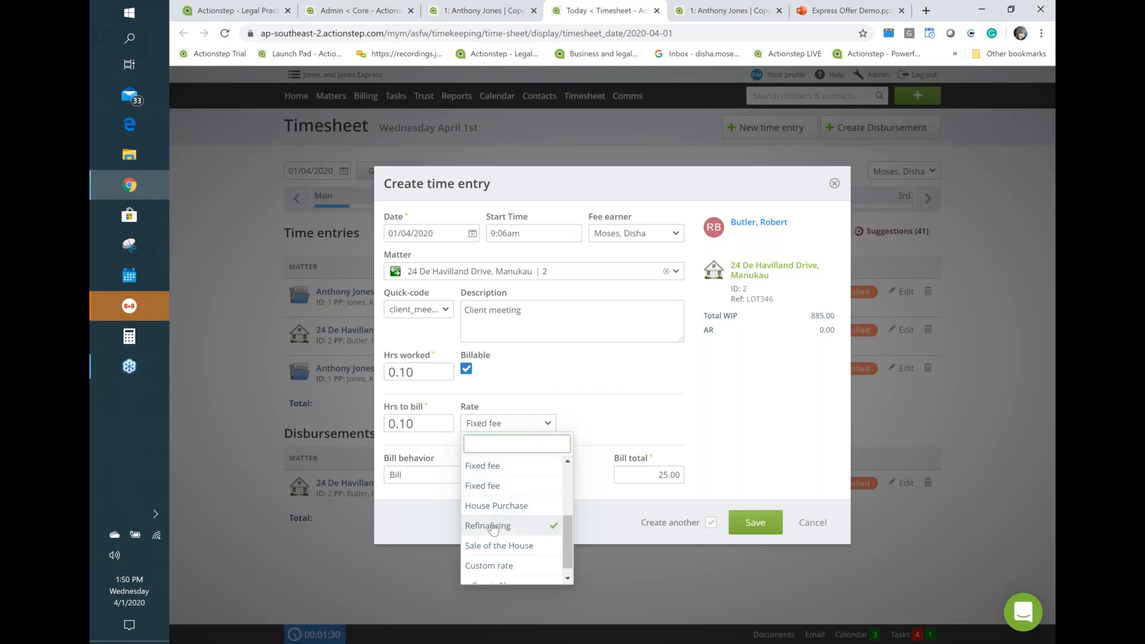
{"action": "scroll", "coordinate": [493, 528], "scroll_direction": "up", "scroll_amount": 3}
{"action": "left_click", "coordinate": [490, 545]}
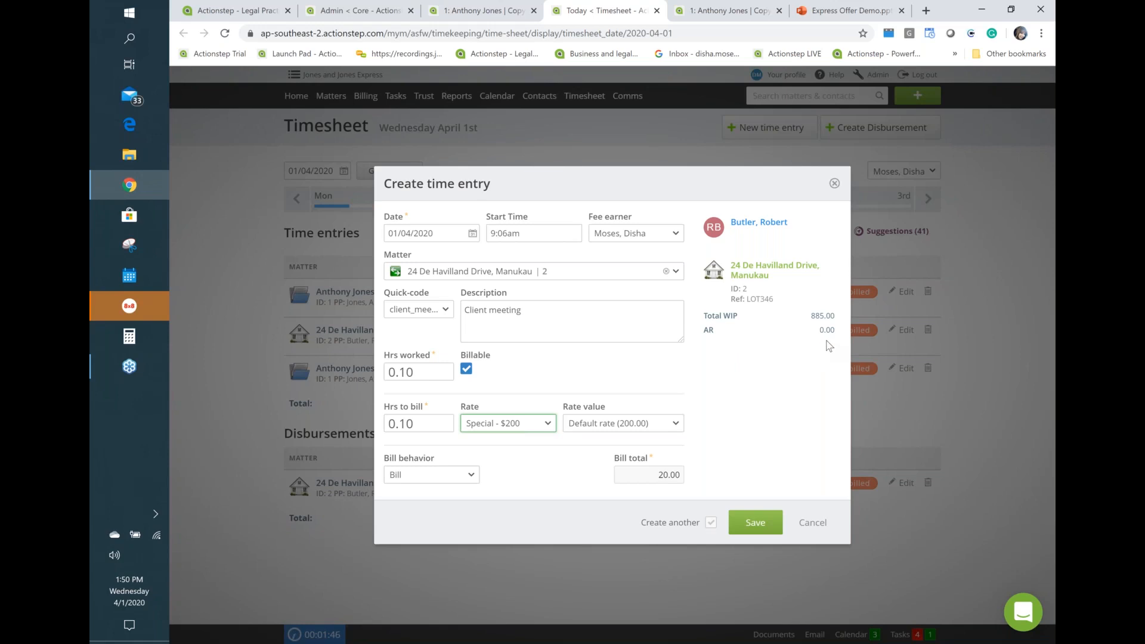
{"action": "left_click", "coordinate": [834, 184]}
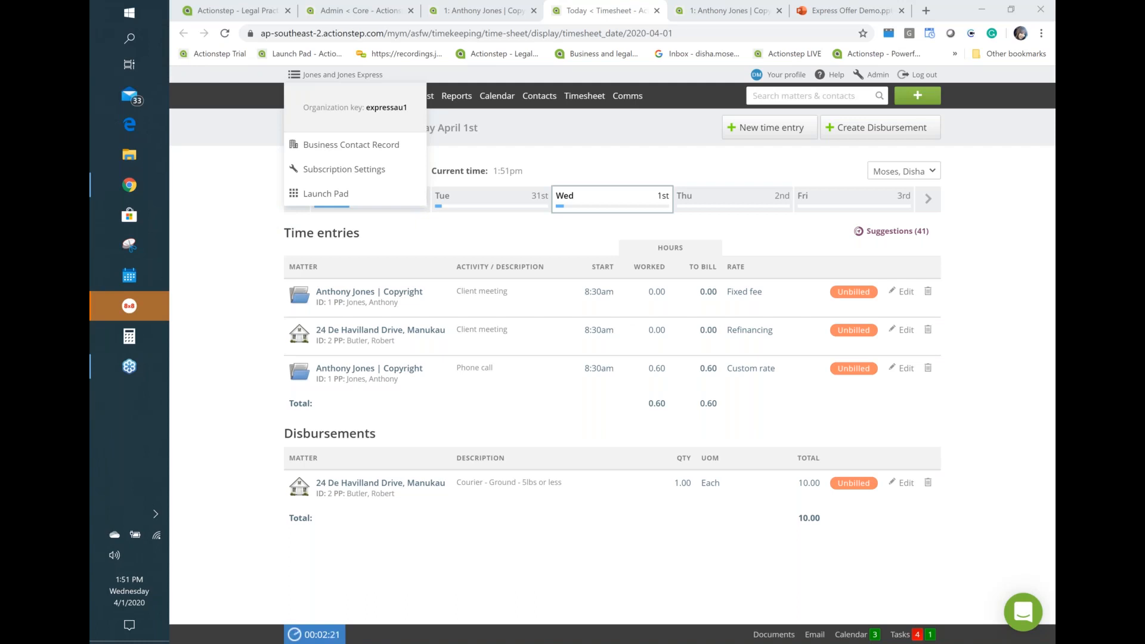
{"action": "left_click", "coordinate": [259, 240]}
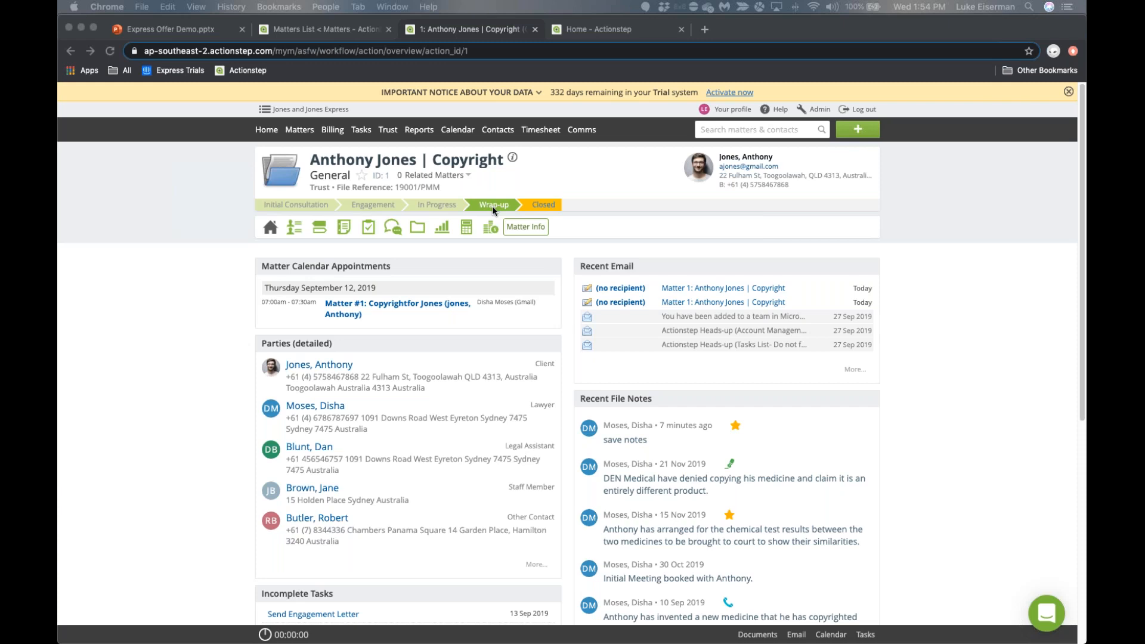
Open the Copyright matter's change to the Closed step, review its properties and file note field, and return to the overview
{"action": "left_click", "coordinate": [547, 204]}
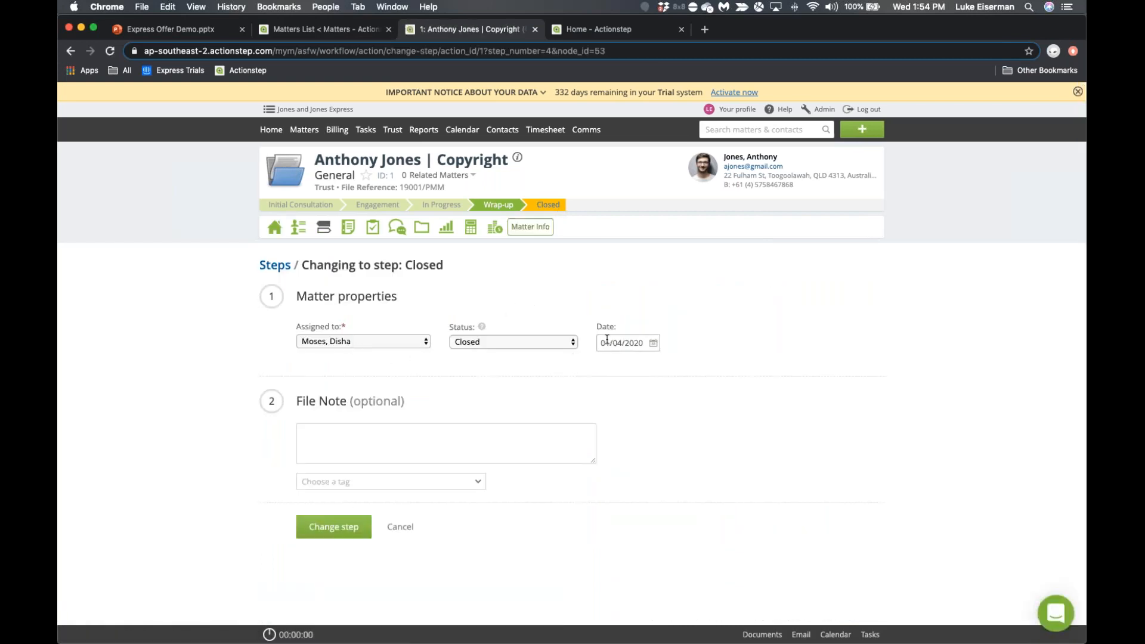
{"action": "left_click", "coordinate": [352, 444]}
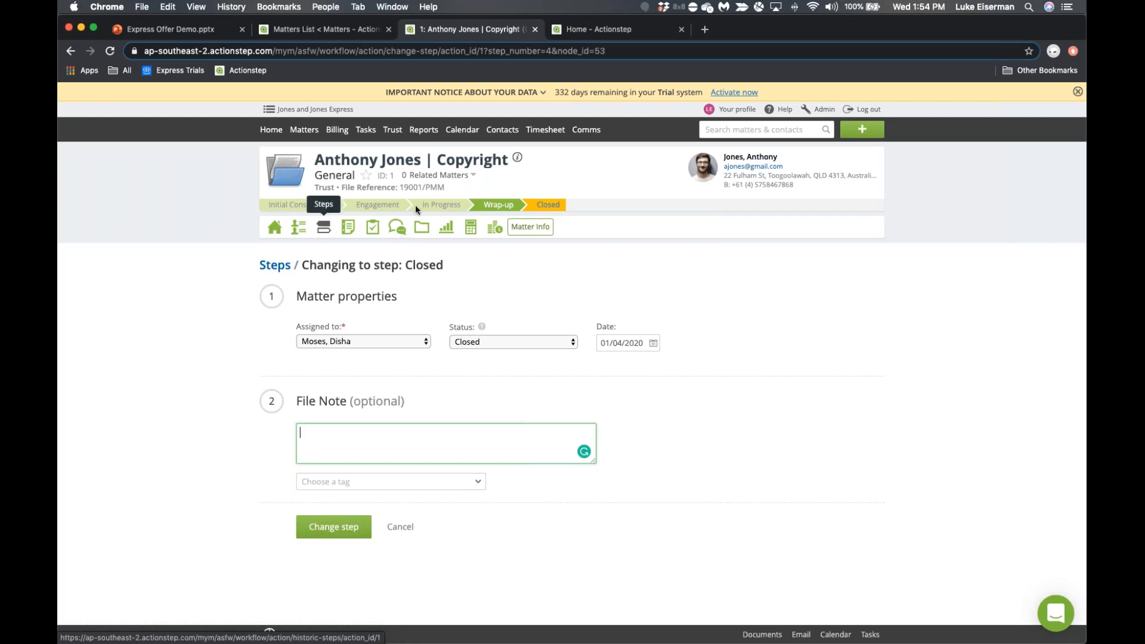
{"action": "left_click", "coordinate": [275, 231]}
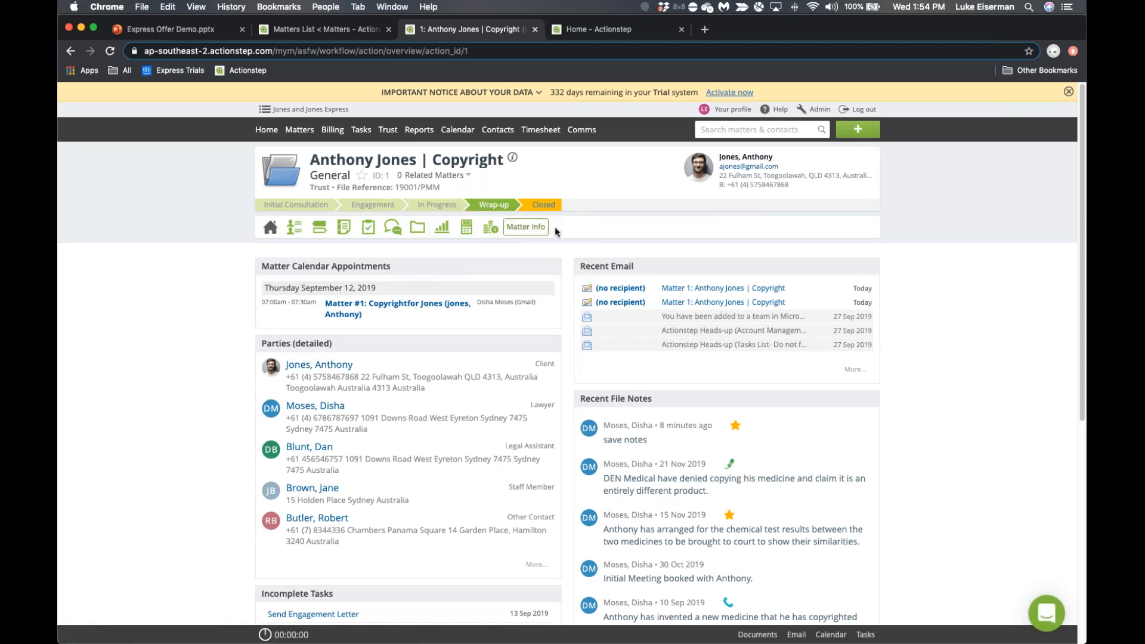
Open the Auto-assigned Tasks list in the admin settings
{"action": "left_click", "coordinate": [369, 227]}
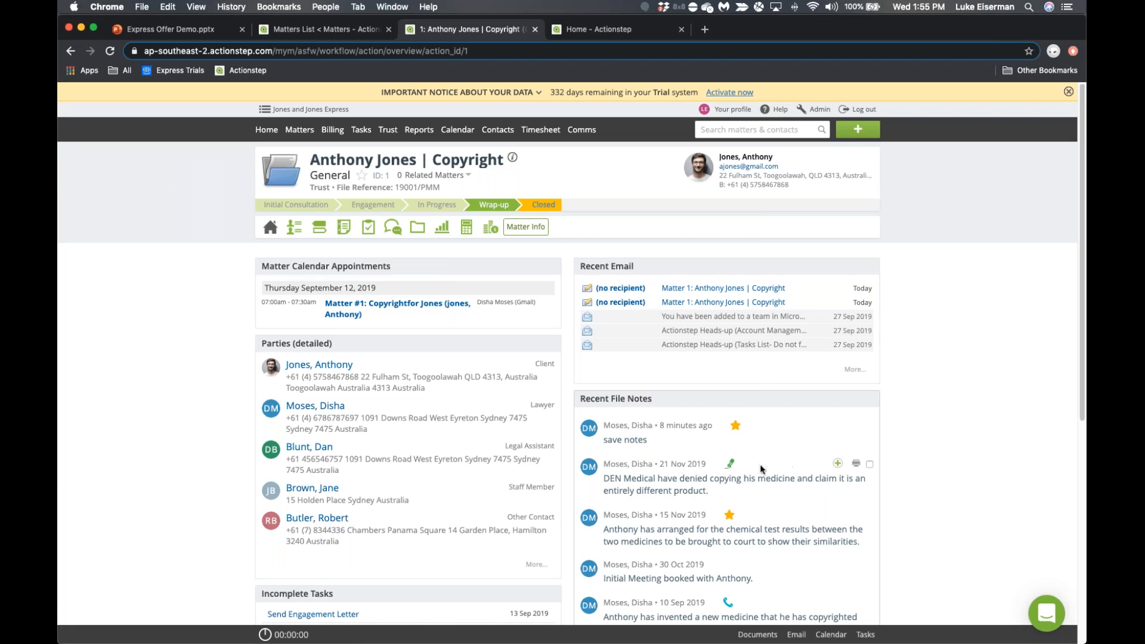
{"action": "left_click", "coordinate": [819, 111]}
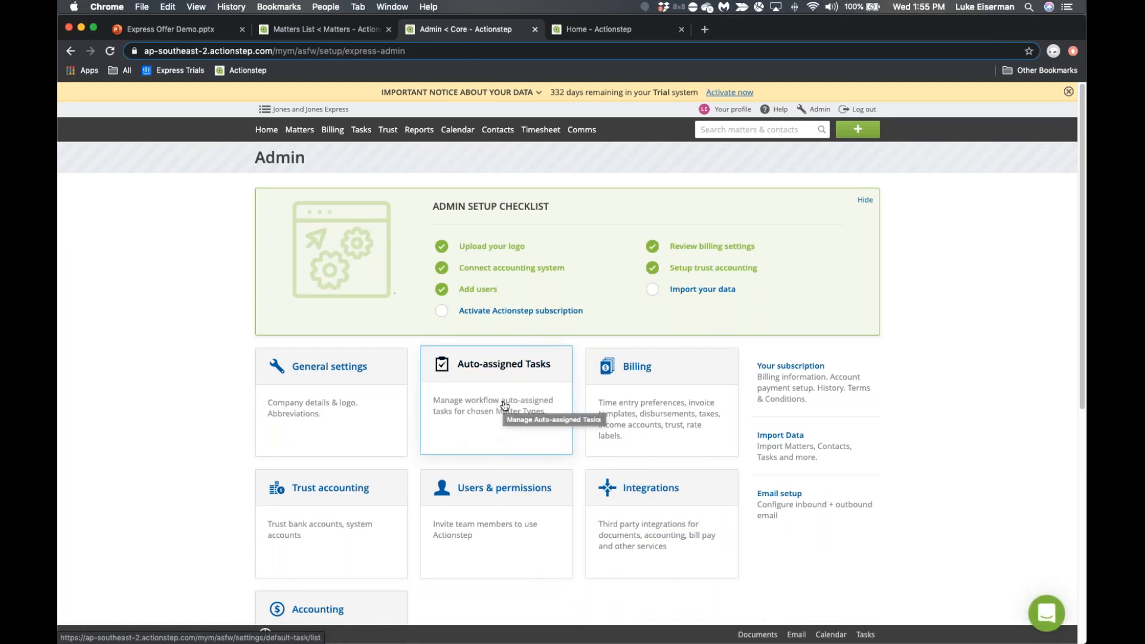
{"action": "left_click", "coordinate": [463, 375]}
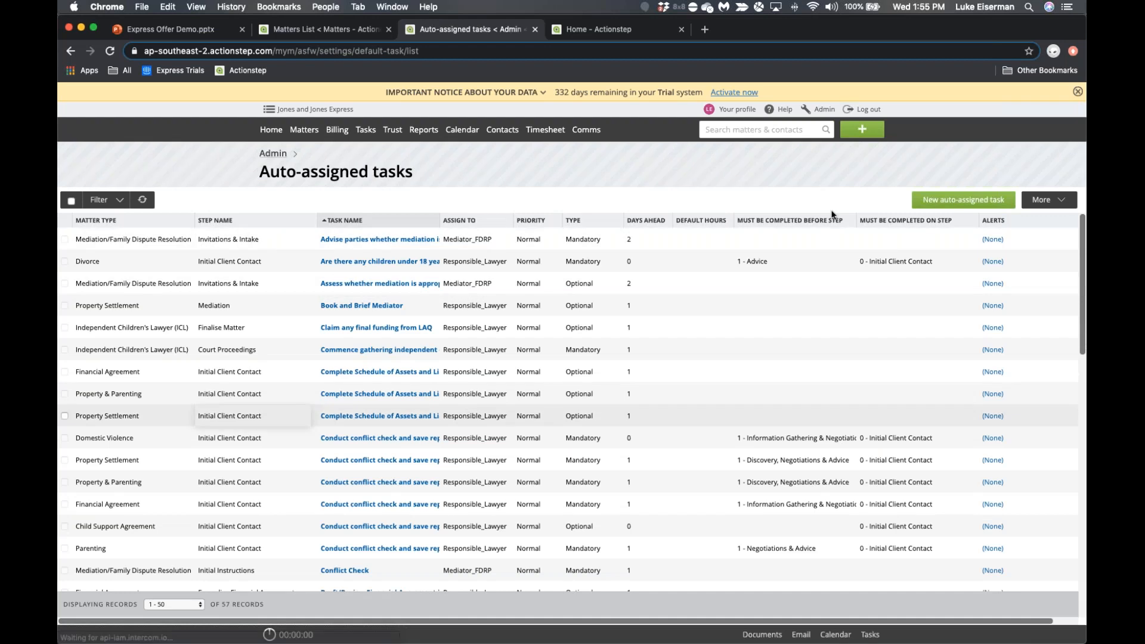
Start a new auto-assigned task that is auto-created on the matter type step General #1: Engagement
{"action": "left_click", "coordinate": [954, 200]}
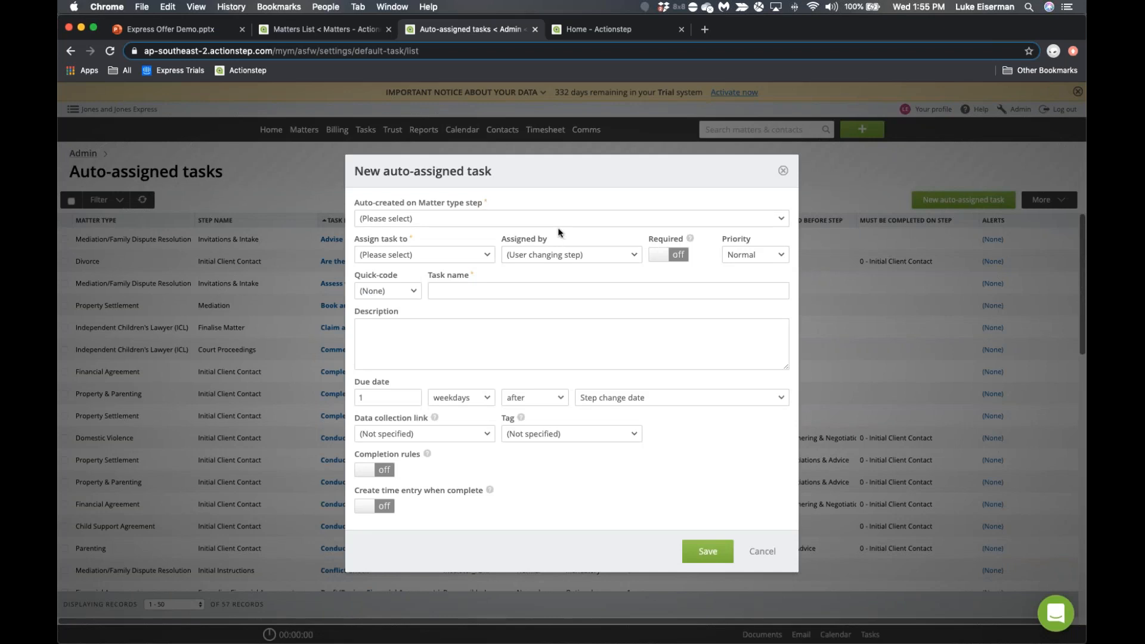
{"action": "left_click", "coordinate": [544, 221]}
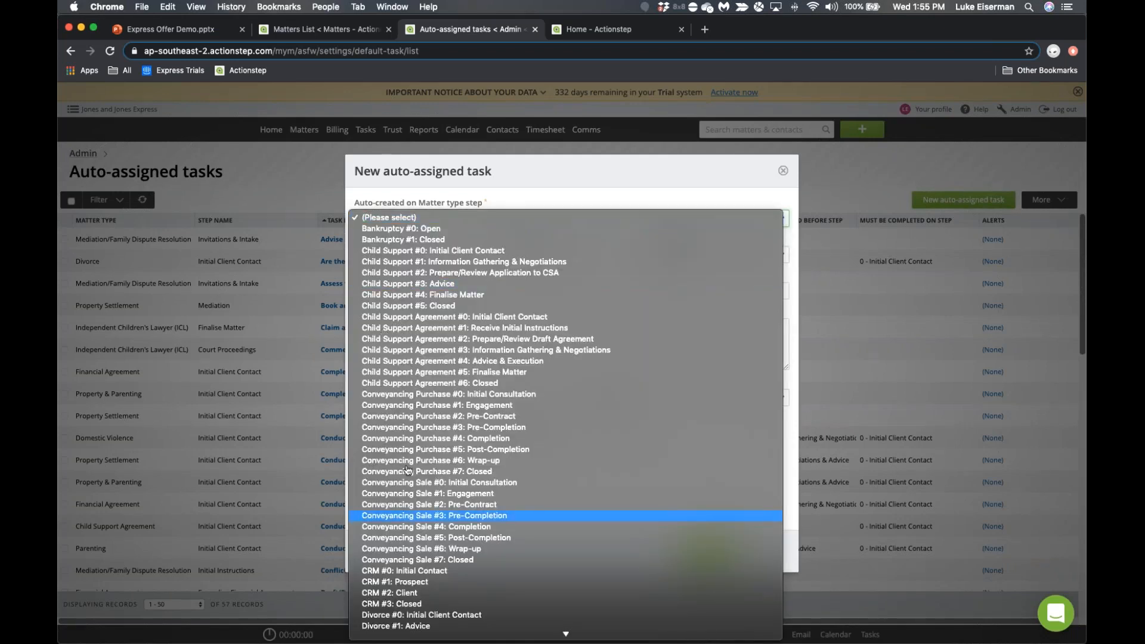
{"action": "scroll", "coordinate": [427, 498], "scroll_direction": "down", "scroll_amount": 4}
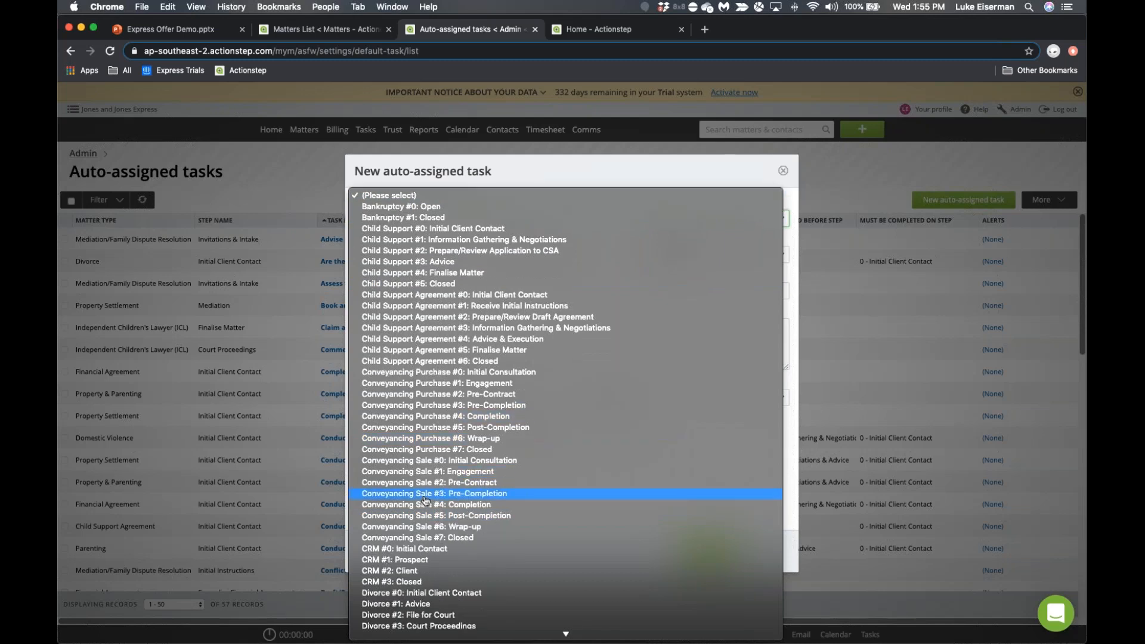
{"action": "scroll", "coordinate": [430, 496], "scroll_direction": "down", "scroll_amount": 2}
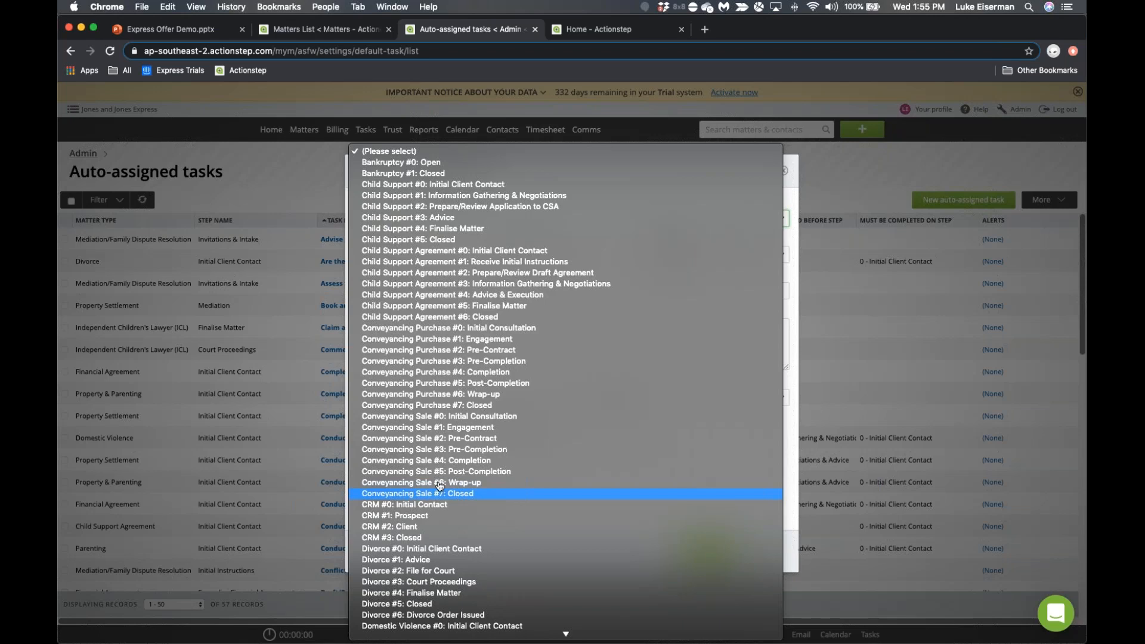
{"action": "scroll", "coordinate": [442, 484], "scroll_direction": "down", "scroll_amount": 4}
{"action": "scroll", "coordinate": [446, 480], "scroll_direction": "down", "scroll_amount": 10}
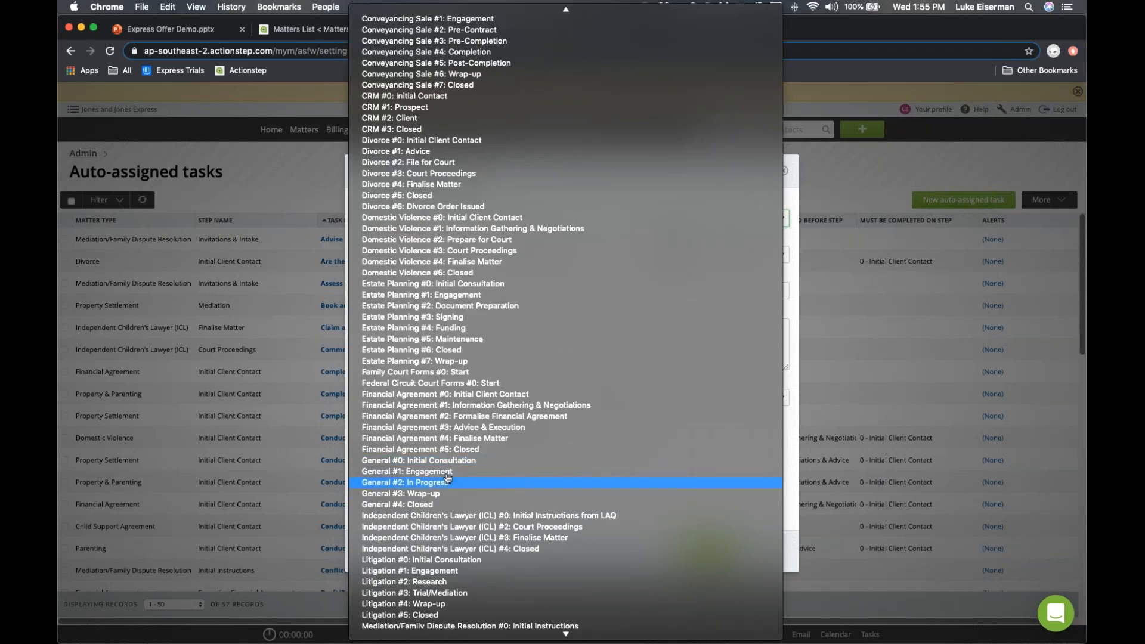
{"action": "left_click", "coordinate": [446, 471]}
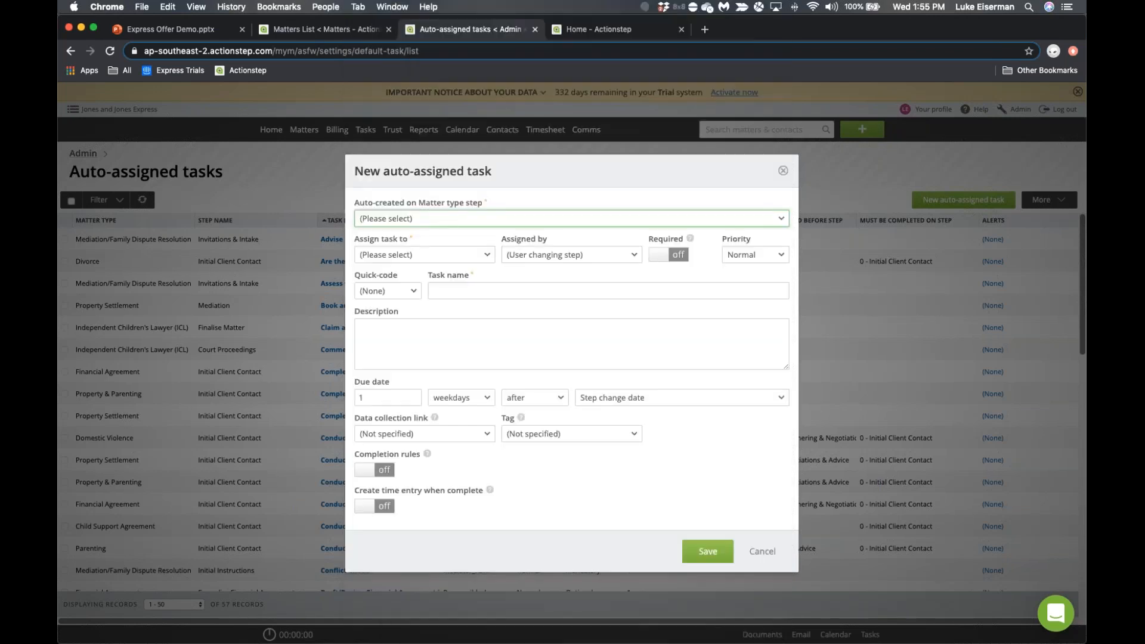
Assign the new auto-assigned task to the Lawyer role and make it required
{"action": "left_click", "coordinate": [450, 261]}
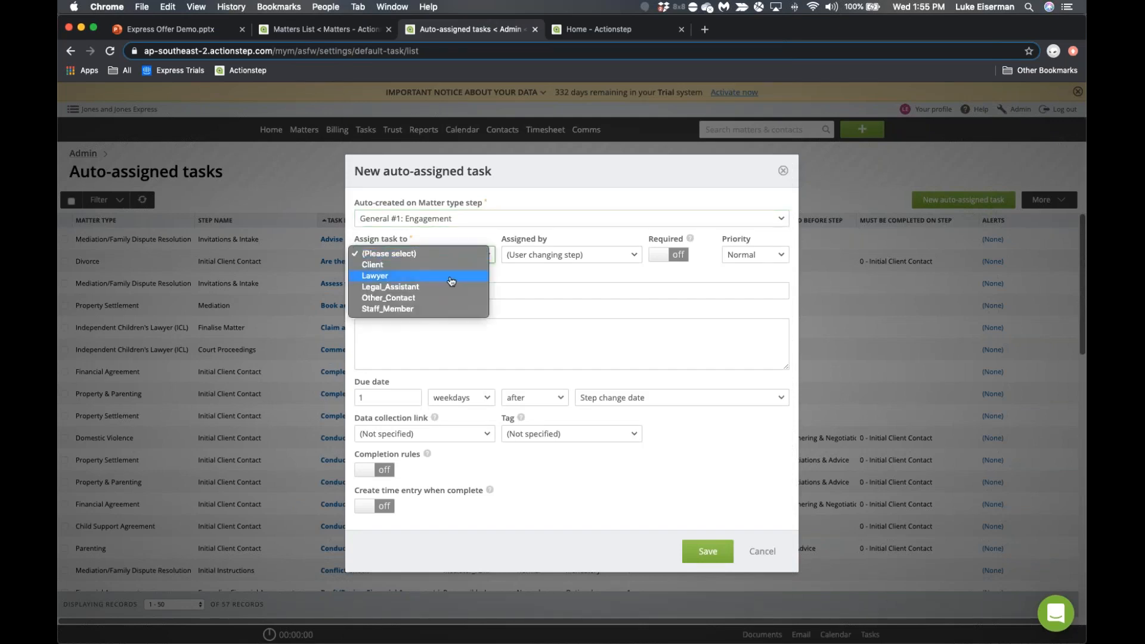
{"action": "left_click", "coordinate": [452, 280]}
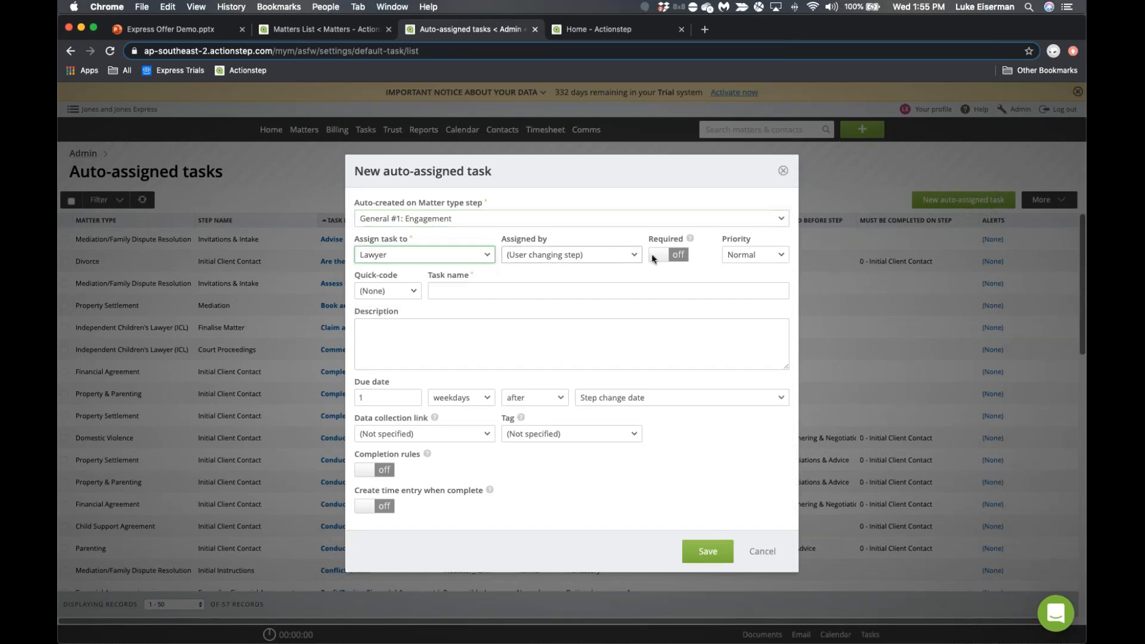
{"action": "left_click", "coordinate": [659, 259]}
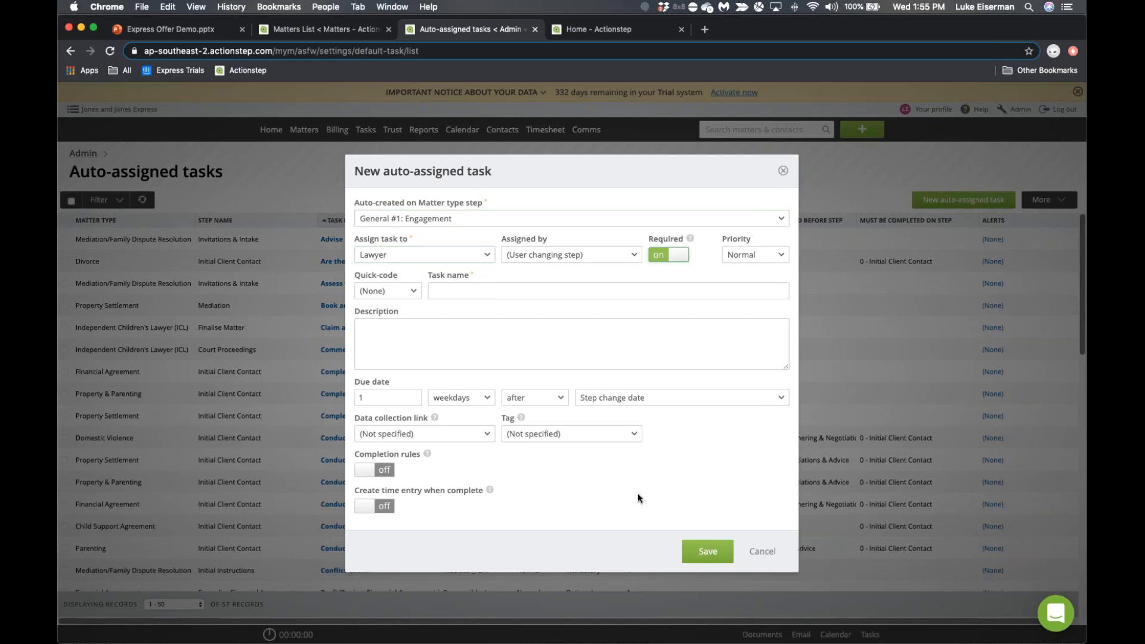
Name the new task "Send engagement letter to client" and describe it as "Ensure an engagment letter is sent"
{"action": "left_click", "coordinate": [559, 292]}
{"action": "type", "text": "Sed"}
{"action": "key", "text": "BackSpace"}
{"action": "left_click", "coordinate": [567, 320]}
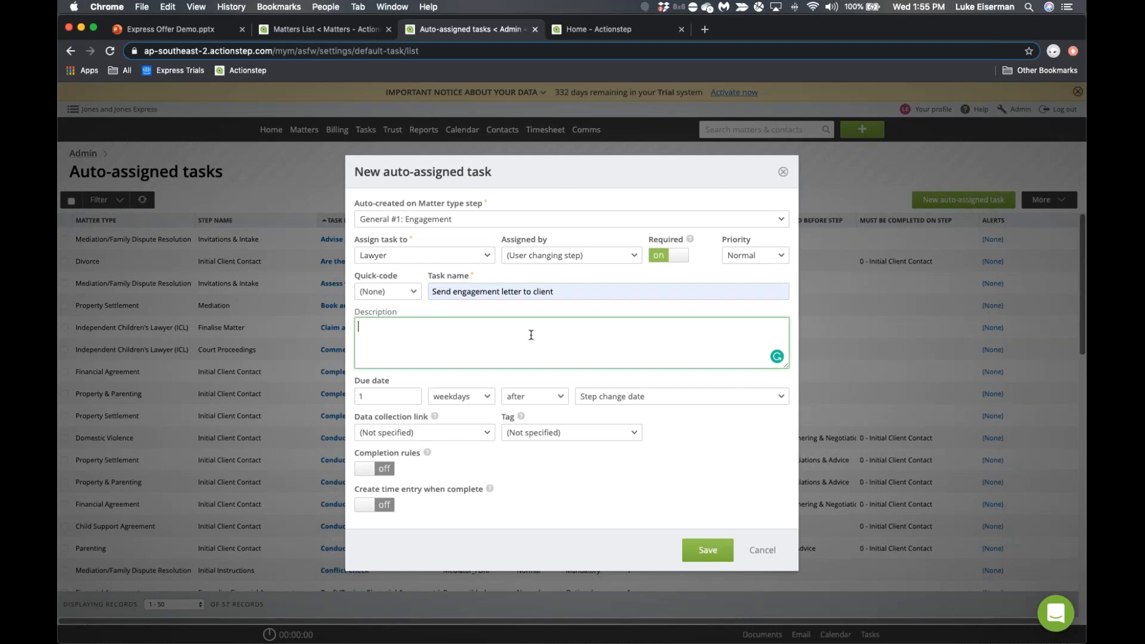
{"action": "type", "text": "Ensure an engagment letter is sent"}
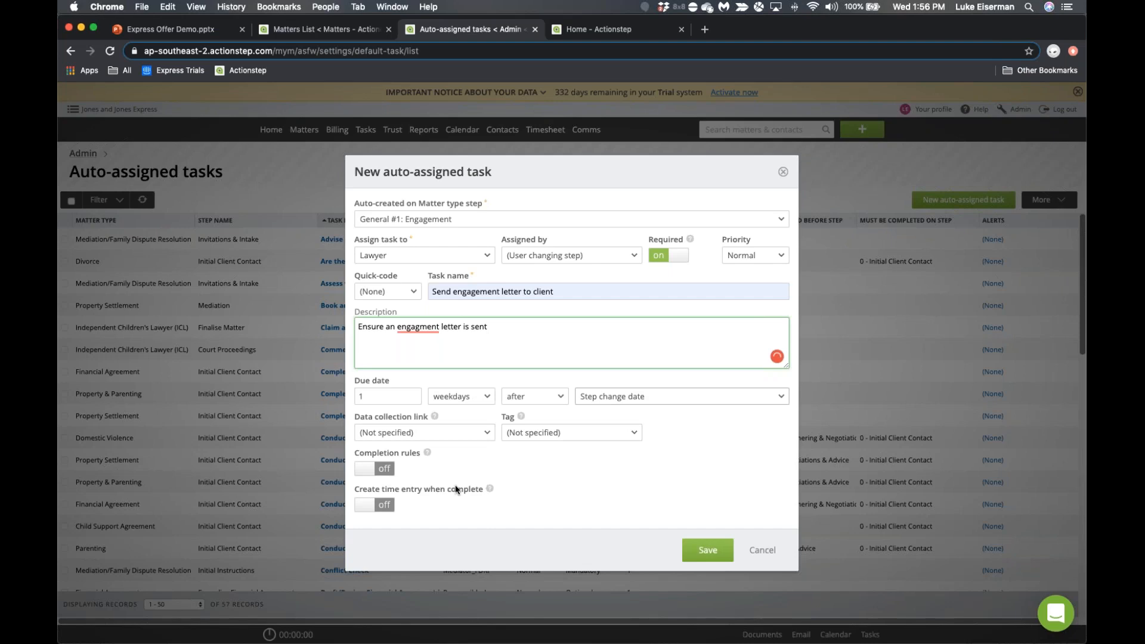
Enable completion rules so the task must be completed on the Engagement step, and save the auto-assigned task
{"action": "left_click", "coordinate": [385, 473]}
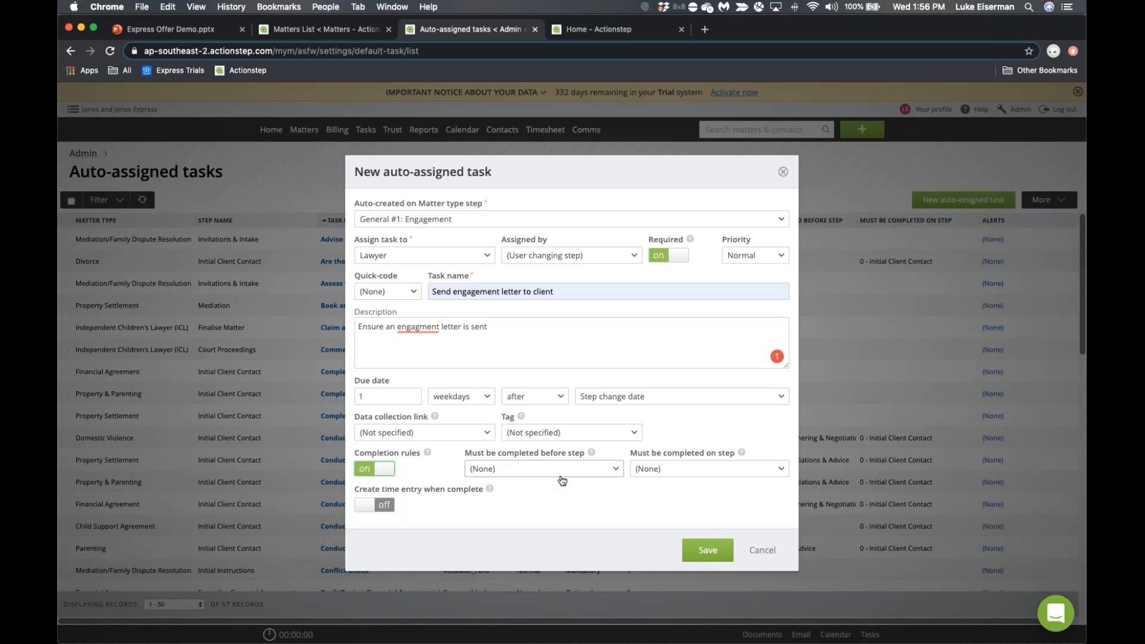
{"action": "left_click", "coordinate": [702, 472]}
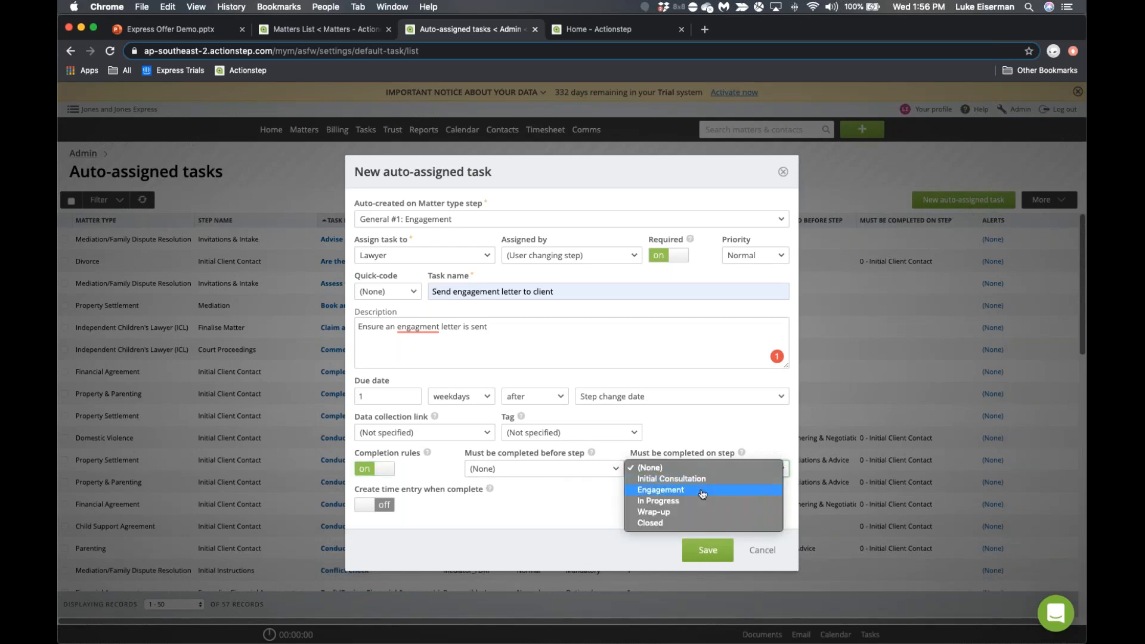
{"action": "left_click", "coordinate": [702, 491]}
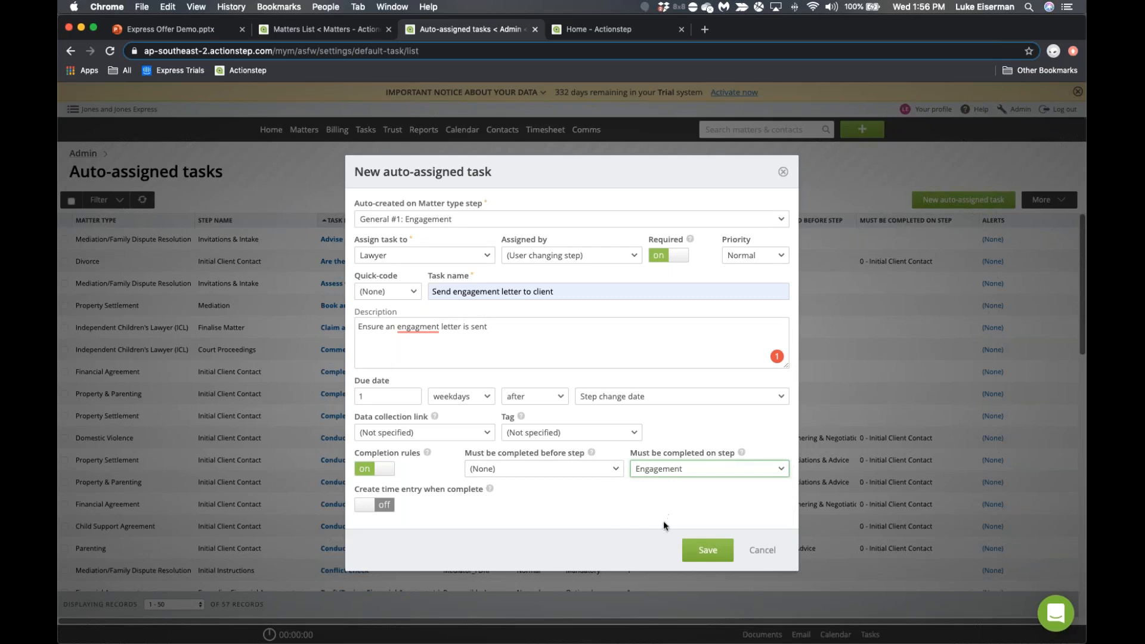
{"action": "left_click", "coordinate": [375, 509]}
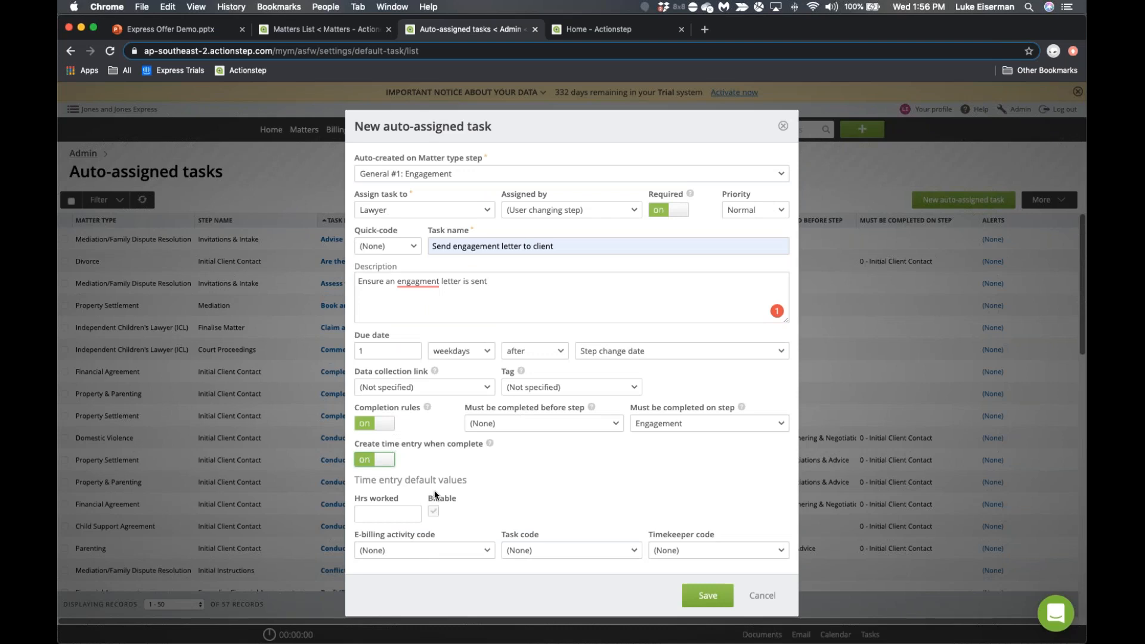
{"action": "left_click", "coordinate": [387, 459]}
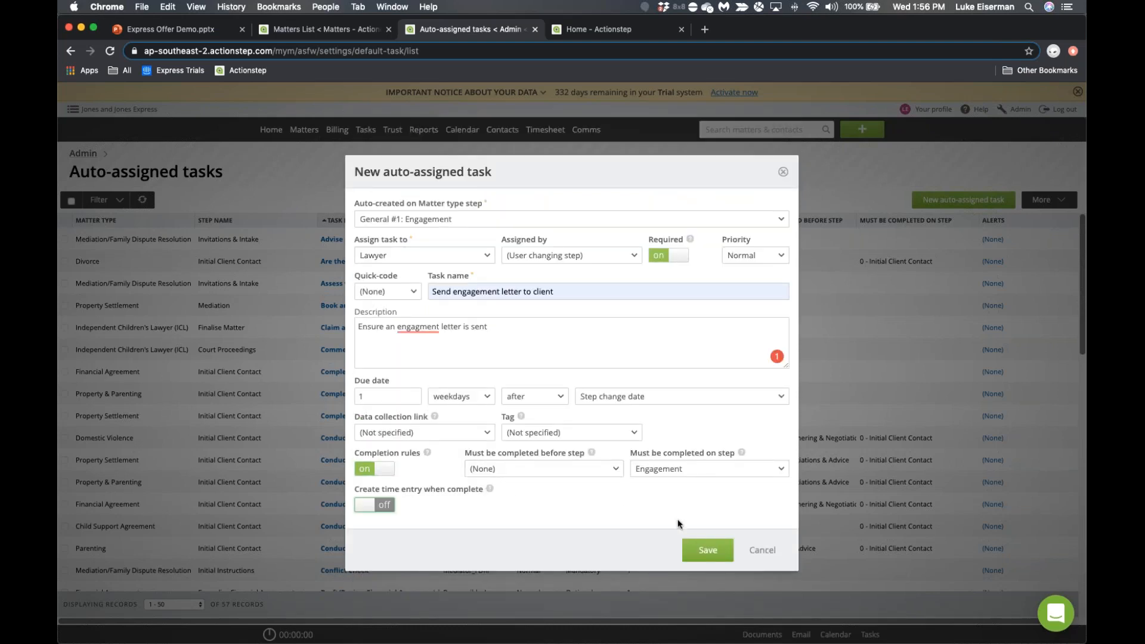
{"action": "left_click", "coordinate": [700, 546]}
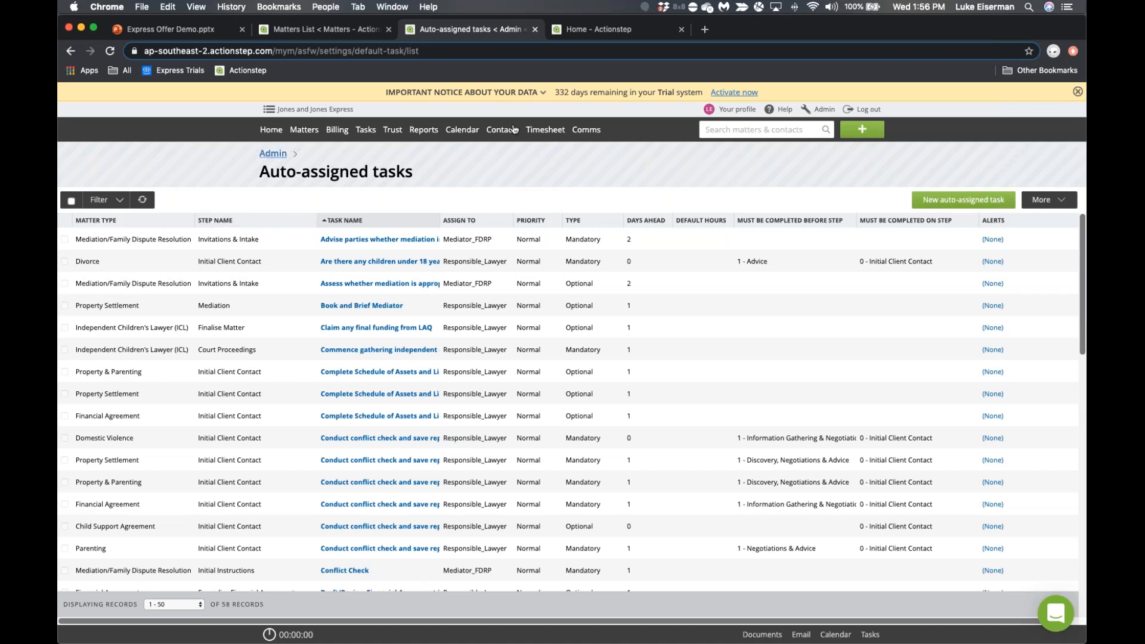
Find matter 1 through the matter search and open its communications inbox
{"action": "left_click", "coordinate": [785, 129]}
{"action": "type", "text": "1"}
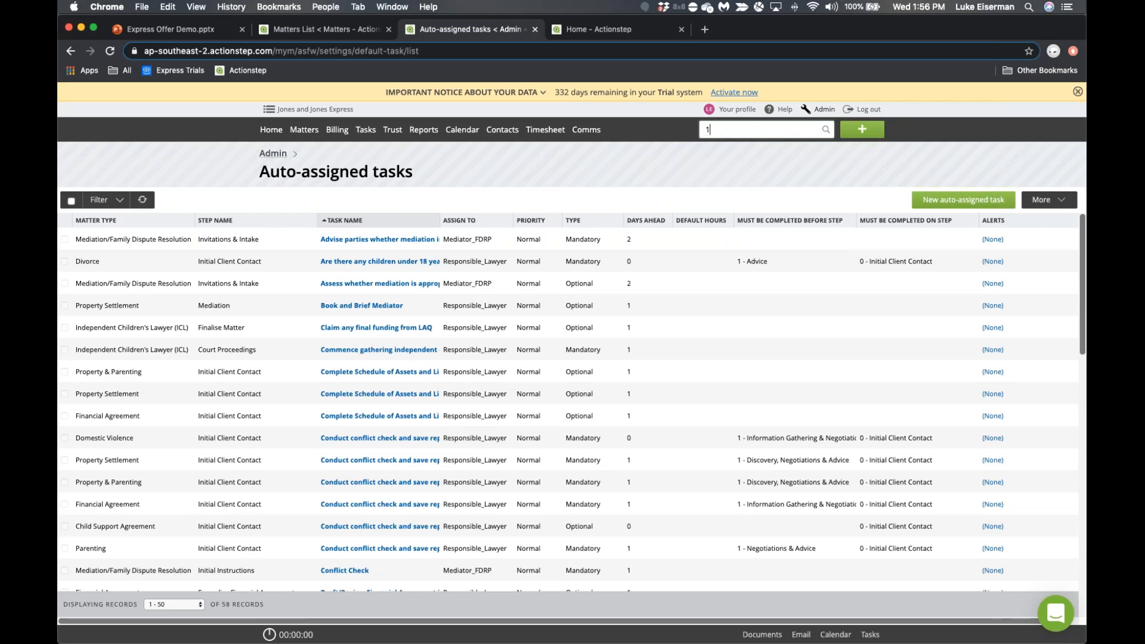
{"action": "left_click", "coordinate": [745, 202]}
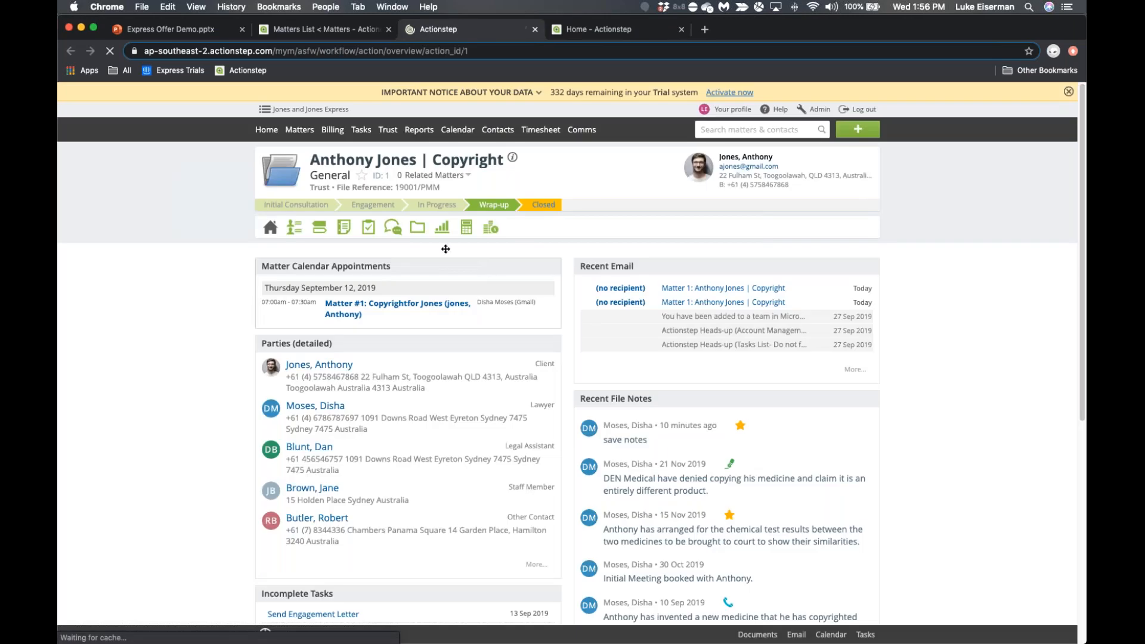
{"action": "mouse_move", "coordinate": [392, 230]}
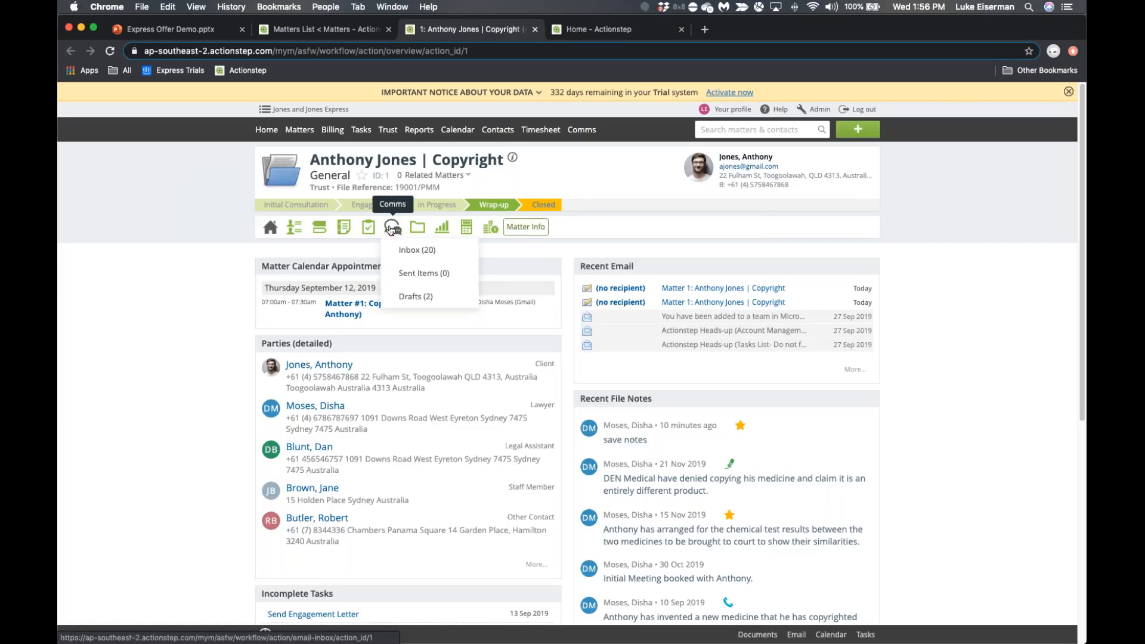
{"action": "left_click", "coordinate": [411, 250]}
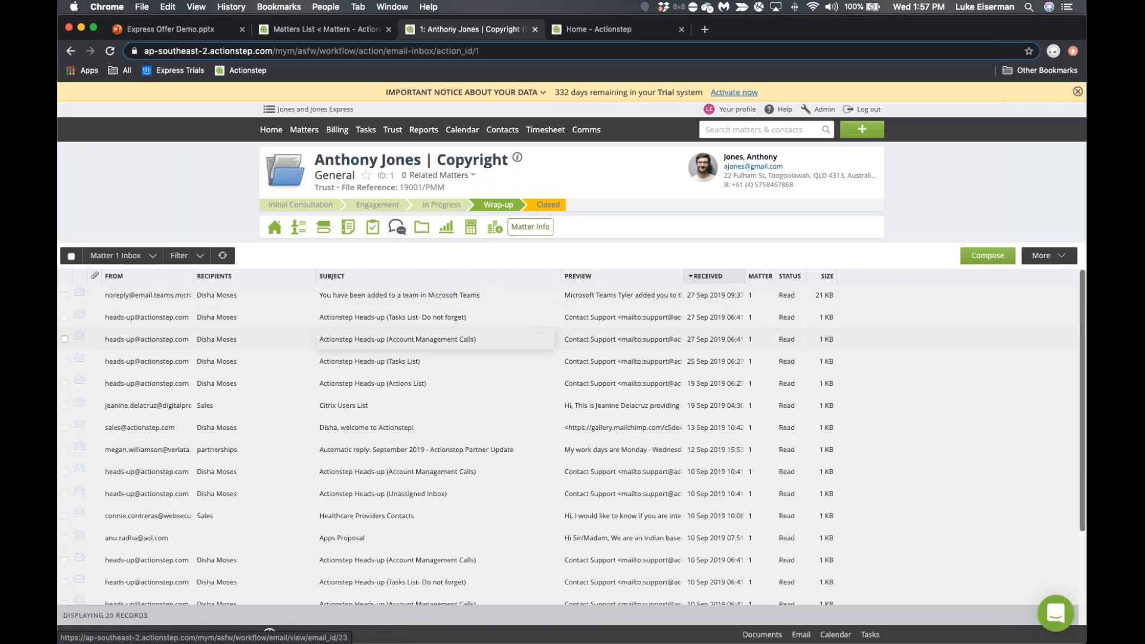
Open the Actionstep welcome email from the matter inbox, read through it and close it
{"action": "left_click", "coordinate": [370, 428]}
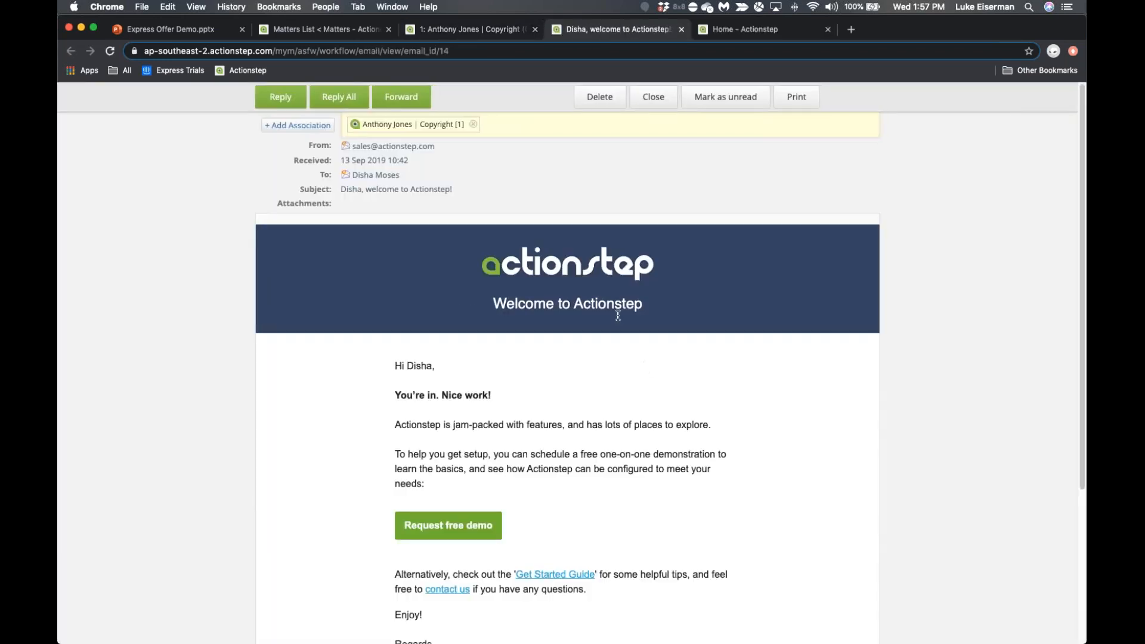
{"action": "scroll", "coordinate": [1037, 277], "scroll_direction": "down", "scroll_amount": 5}
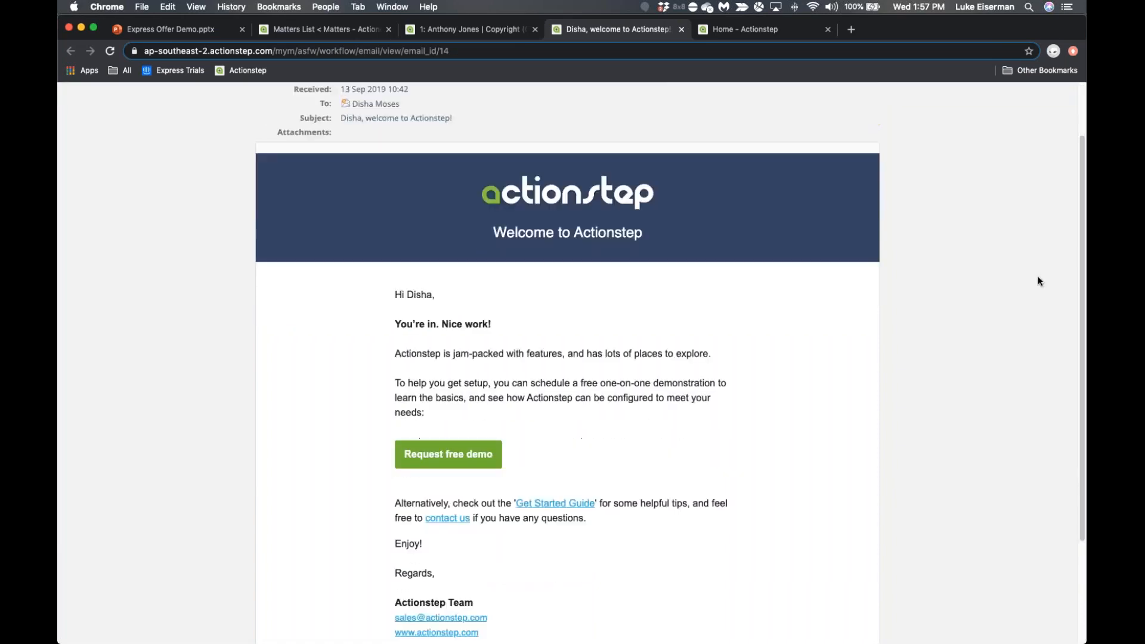
{"action": "scroll", "coordinate": [844, 286], "scroll_direction": "up", "scroll_amount": 5}
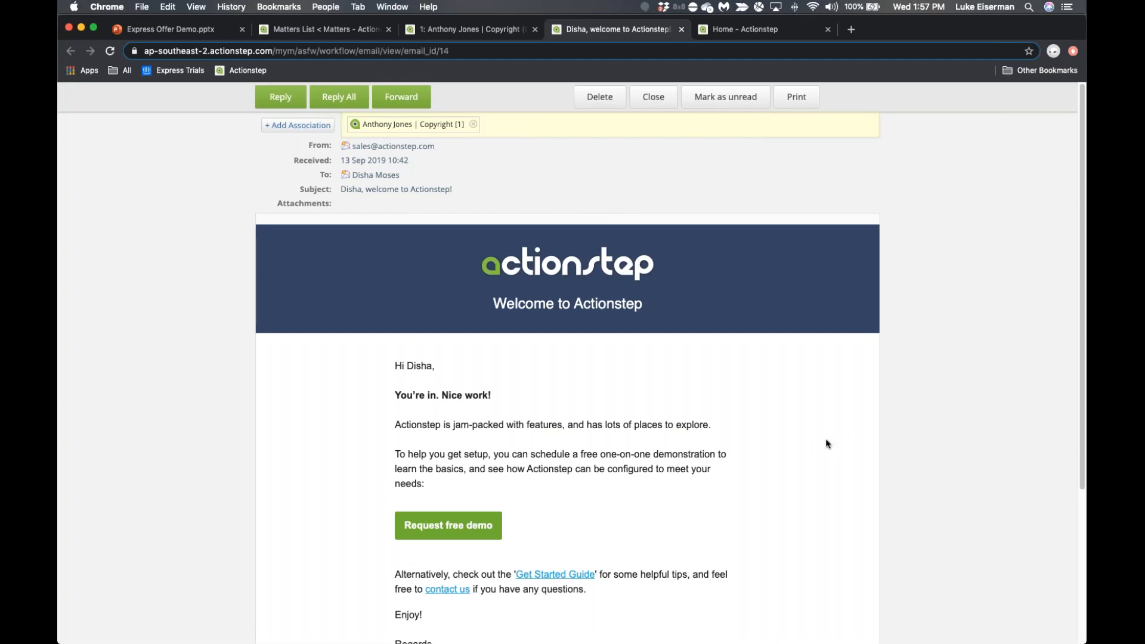
{"action": "left_click", "coordinate": [674, 107]}
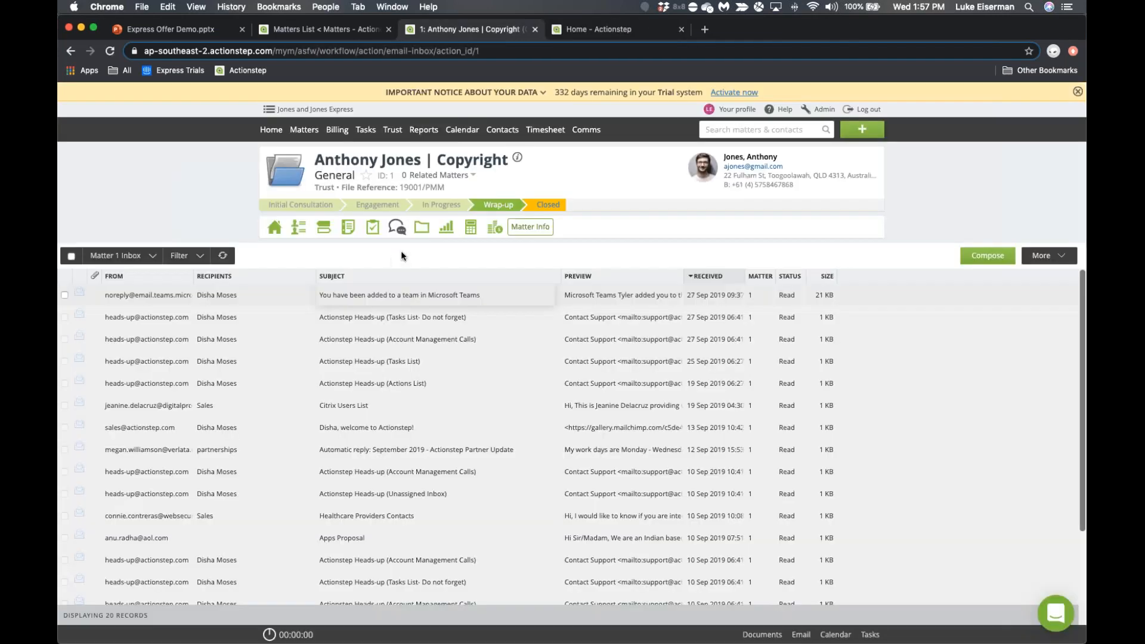
Go to the matter's documents and choose Engagement Letter - Vaughan & Associates.docx for upload, searching the computer for "engagement vaugha"
{"action": "left_click", "coordinate": [422, 230]}
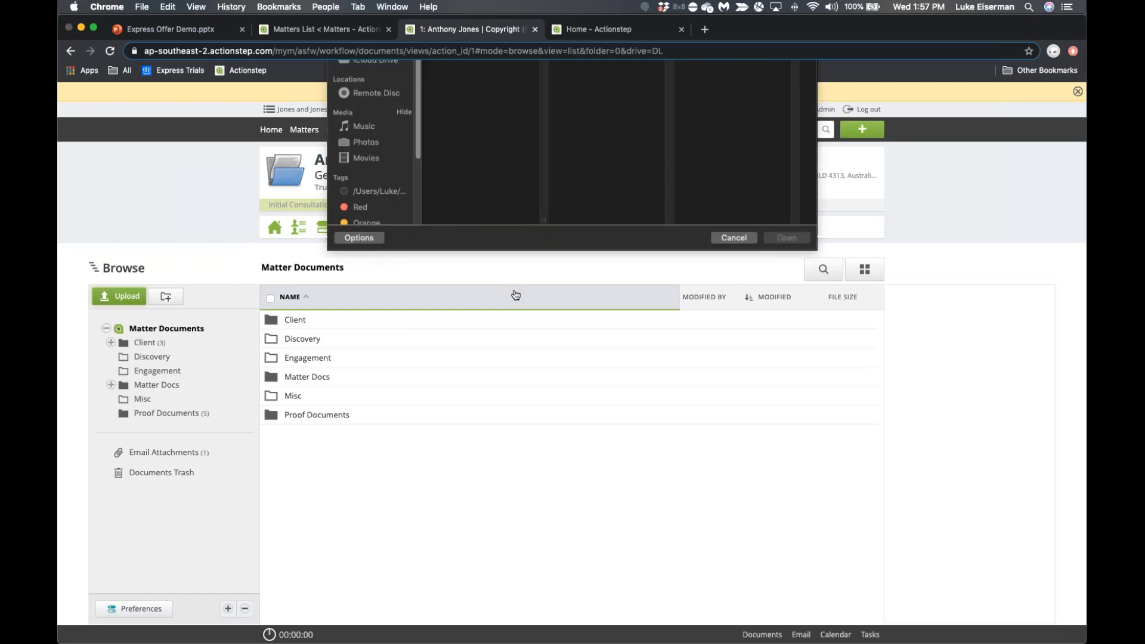
{"action": "type", "text": "engagment"}
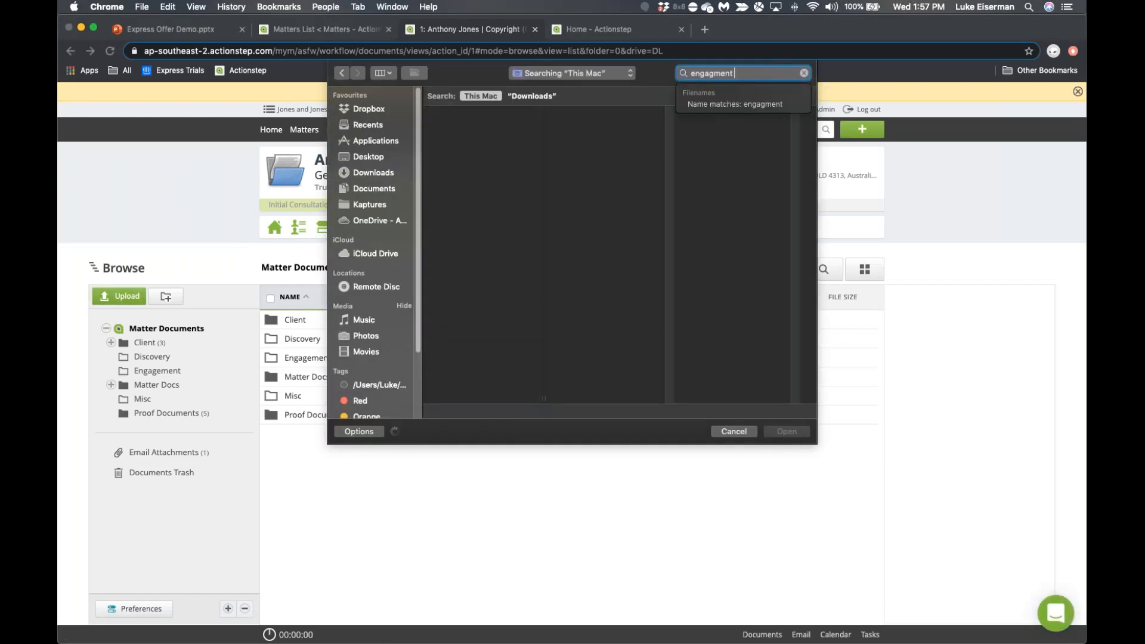
{"action": "key", "text": "BackSpace"}
{"action": "key", "text": "BackSpace"}
{"action": "key", "text": "BackSpace"}
{"action": "key", "text": "BackSpace"}
{"action": "type", "text": "ement "}
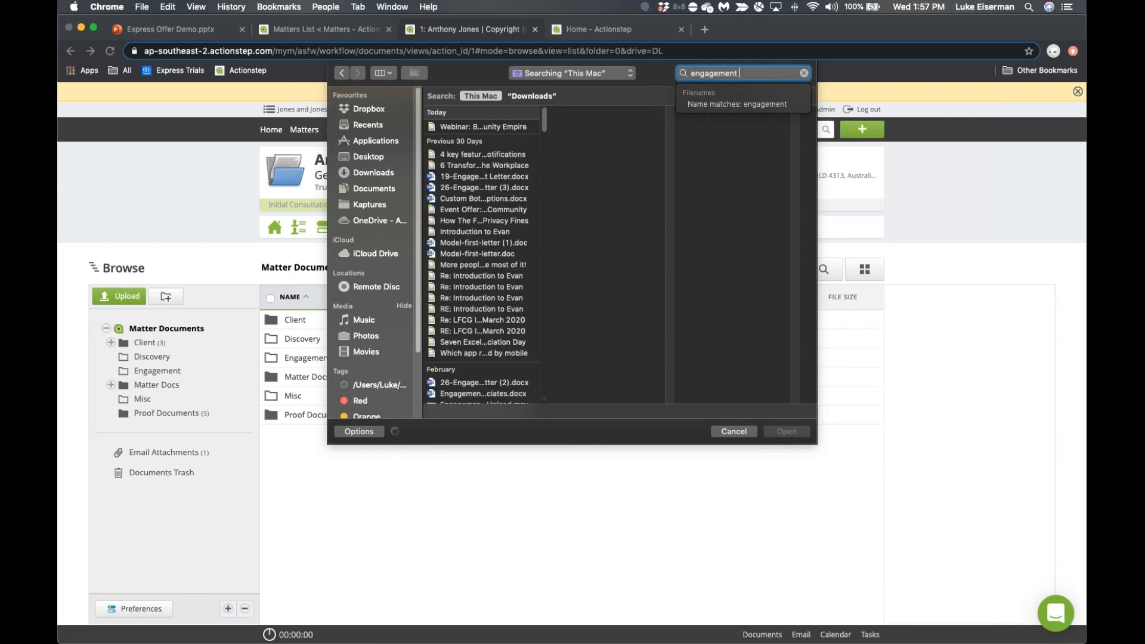
{"action": "type", "text": "e"}
{"action": "type", "text": "vaugha"}
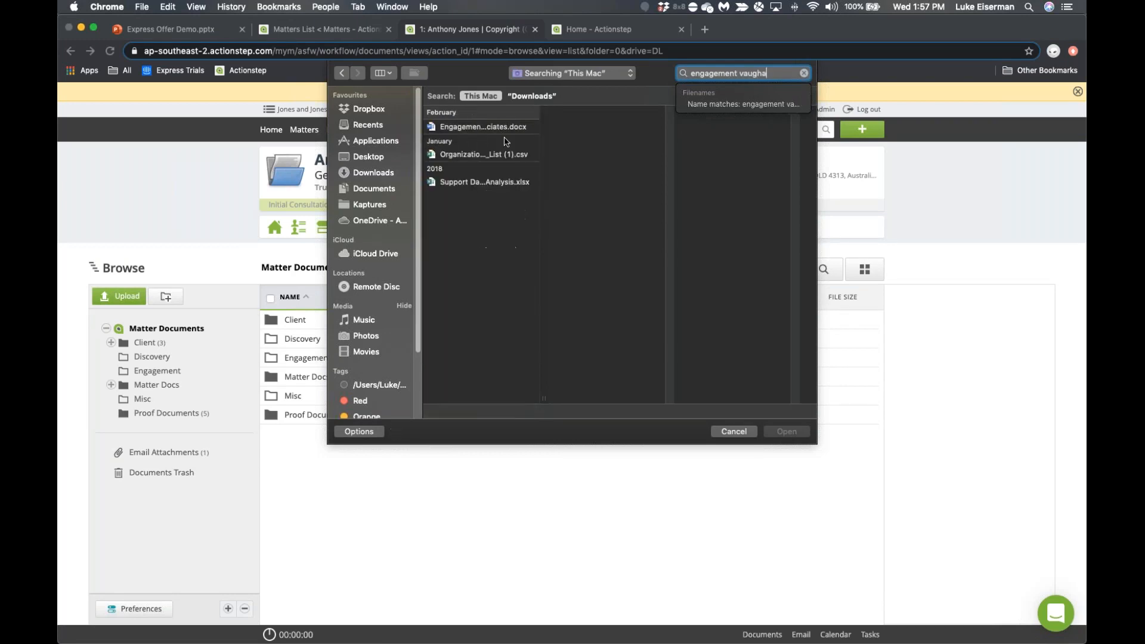
{"action": "left_click", "coordinate": [484, 130]}
{"action": "left_click", "coordinate": [784, 431]}
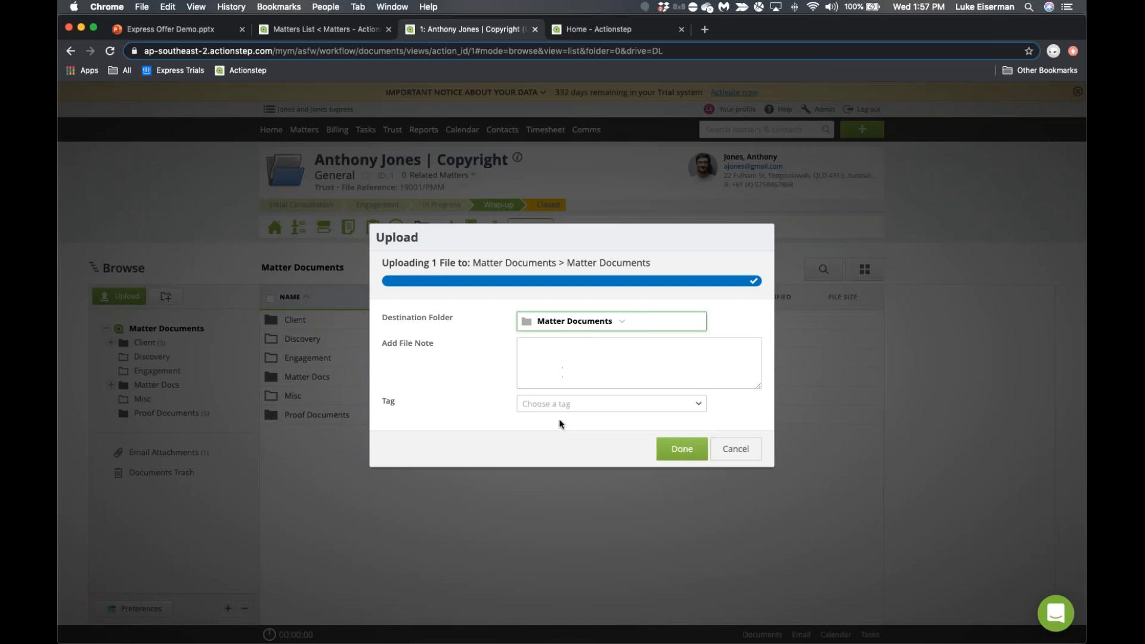
Tag the engagement letter as Important and complete its upload to the Matter Documents folder
{"action": "left_click", "coordinate": [595, 405]}
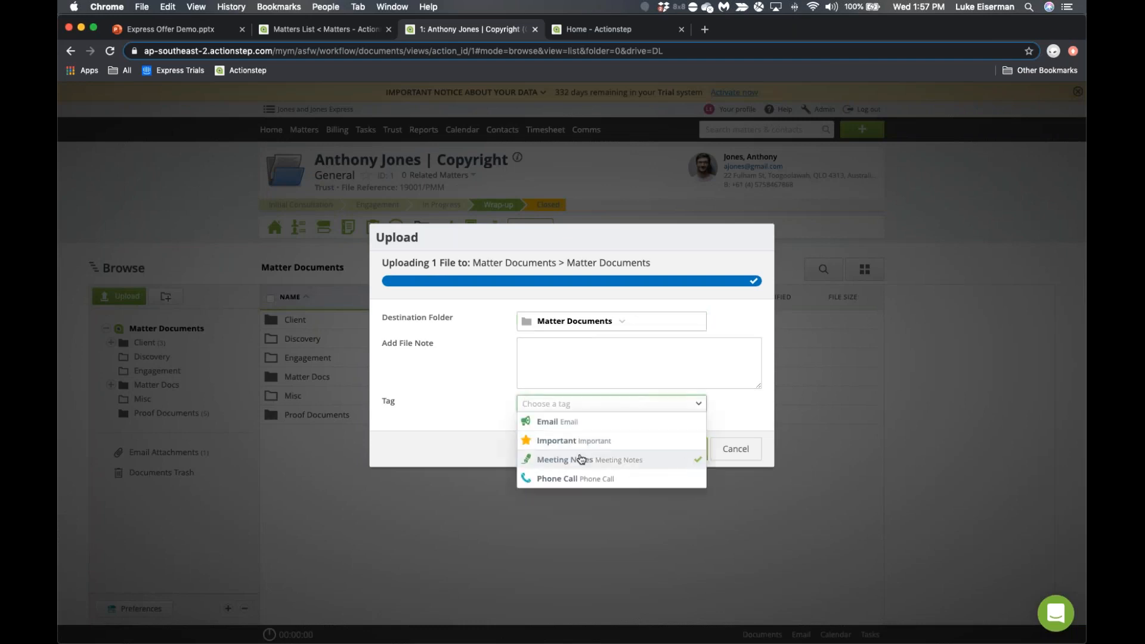
{"action": "left_click", "coordinate": [582, 440]}
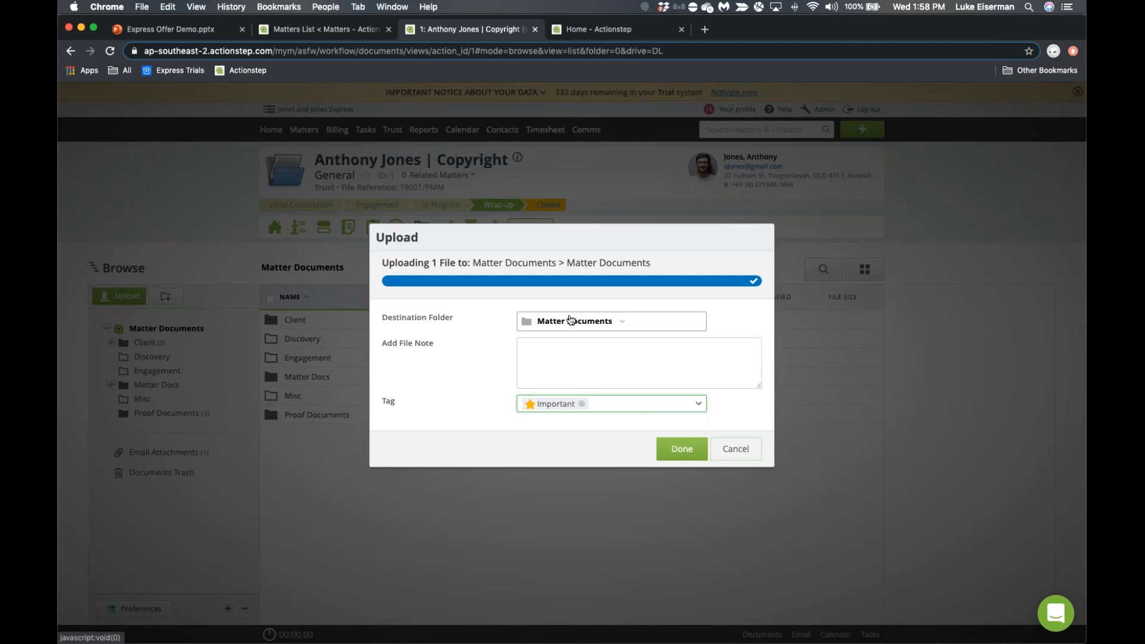
{"action": "left_click", "coordinate": [593, 321]}
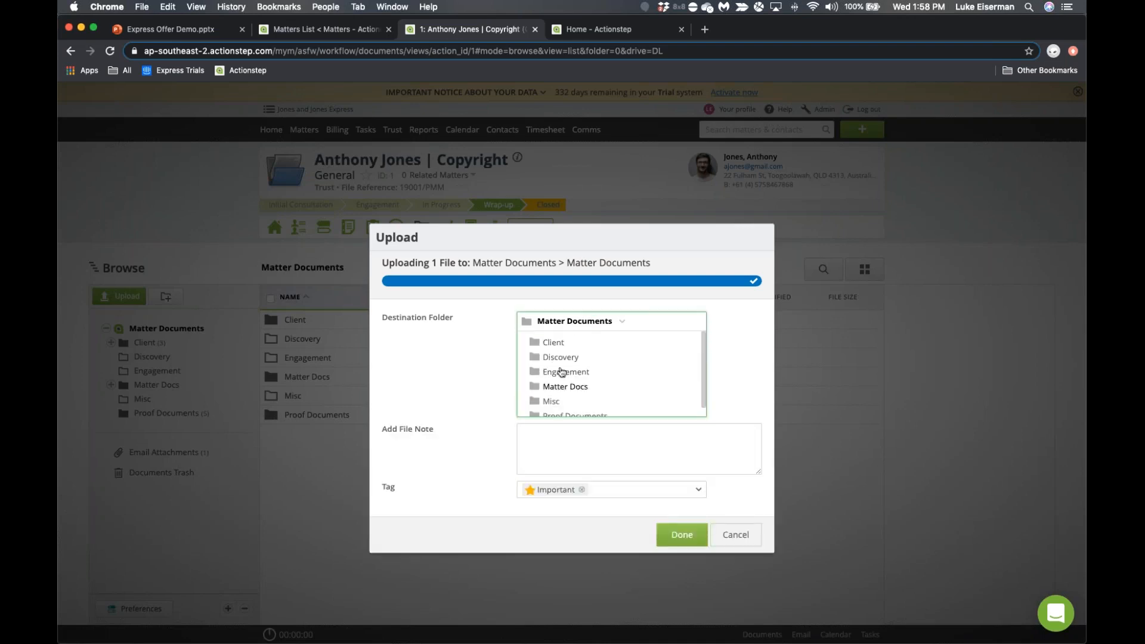
{"action": "left_click", "coordinate": [699, 536]}
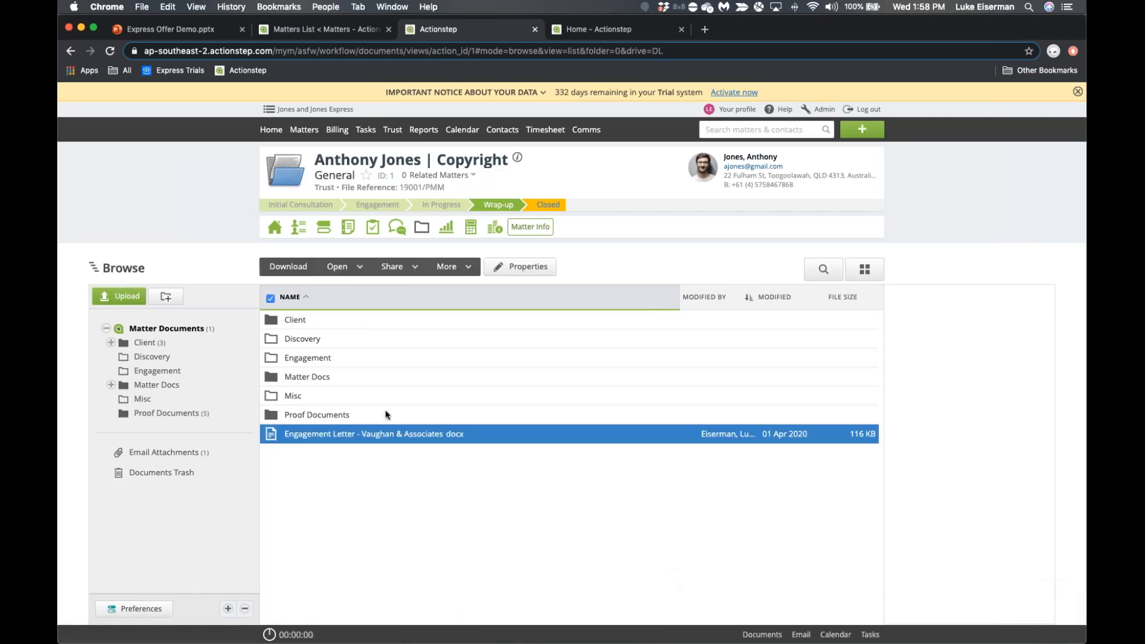
Check the uploaded letter's opening options, and return to the Copyright matter's overview to review its parties, tasks and file notes
{"action": "left_click", "coordinate": [356, 262]}
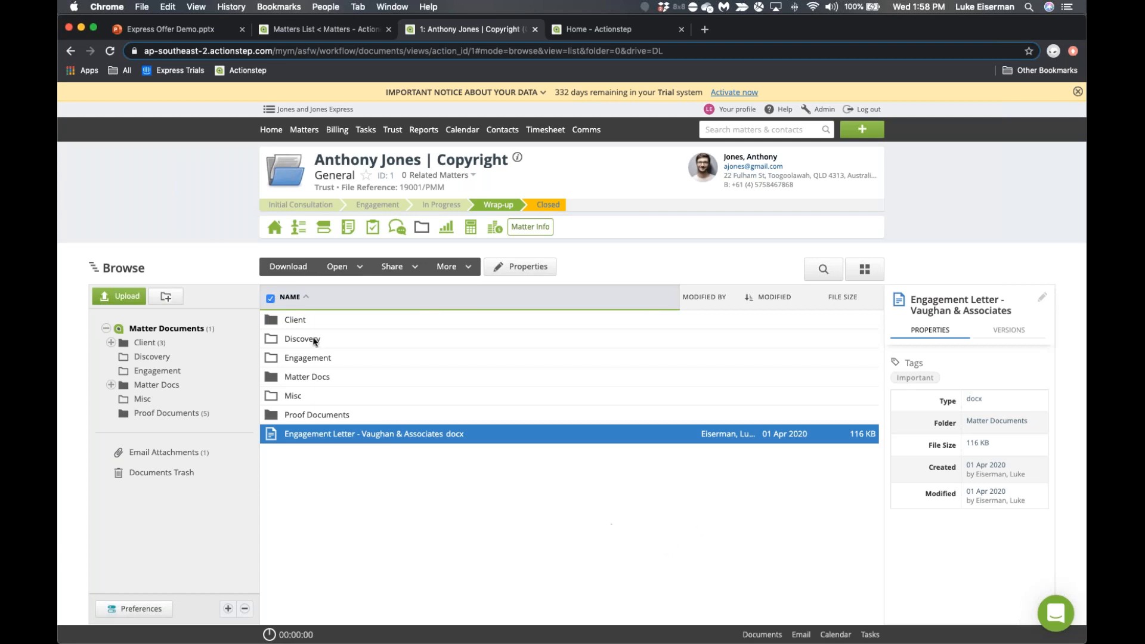
{"action": "left_click", "coordinate": [274, 227]}
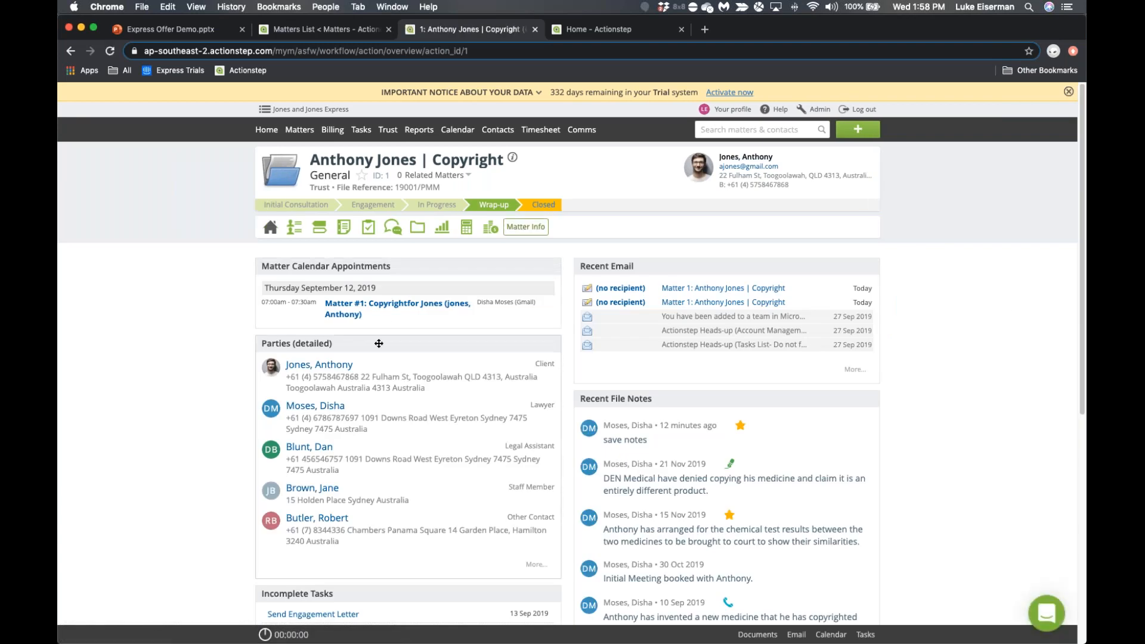
{"action": "scroll", "coordinate": [345, 338], "scroll_direction": "down", "scroll_amount": 3}
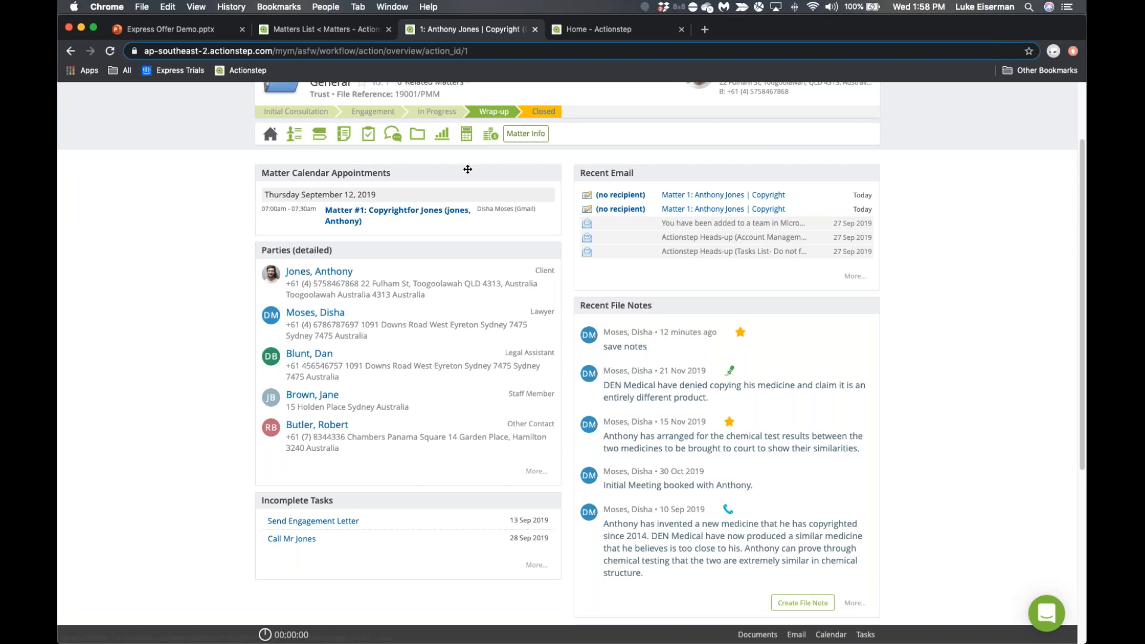
{"action": "scroll", "coordinate": [188, 405], "scroll_direction": "up", "scroll_amount": 2}
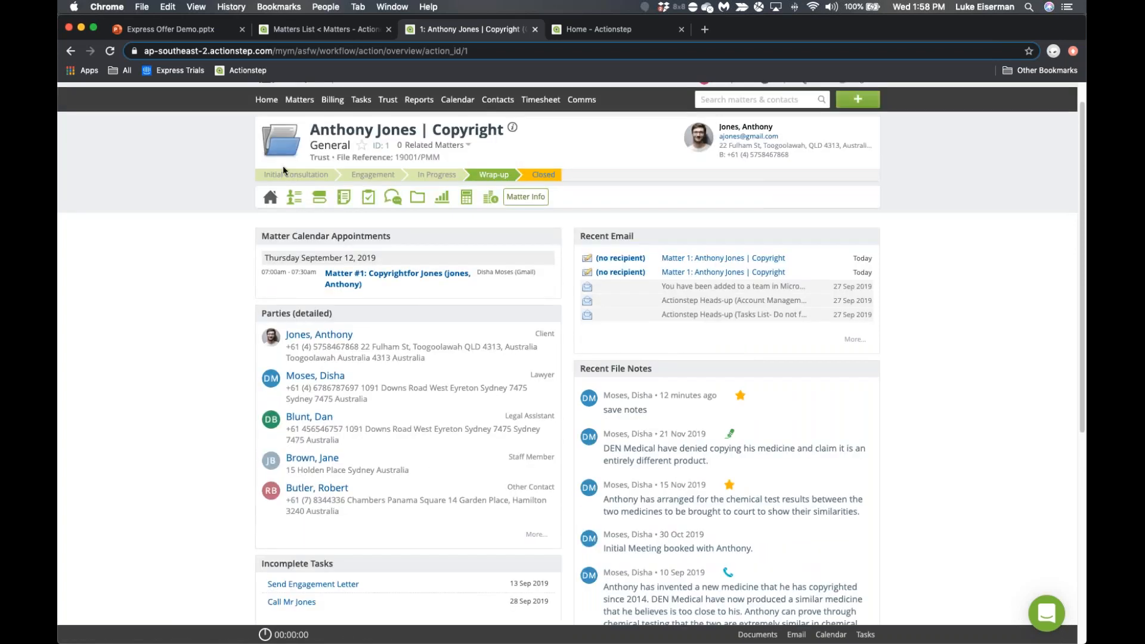
{"action": "mouse_move", "coordinate": [284, 171]}
{"action": "scroll", "coordinate": [170, 273], "scroll_direction": "up", "scroll_amount": 2}
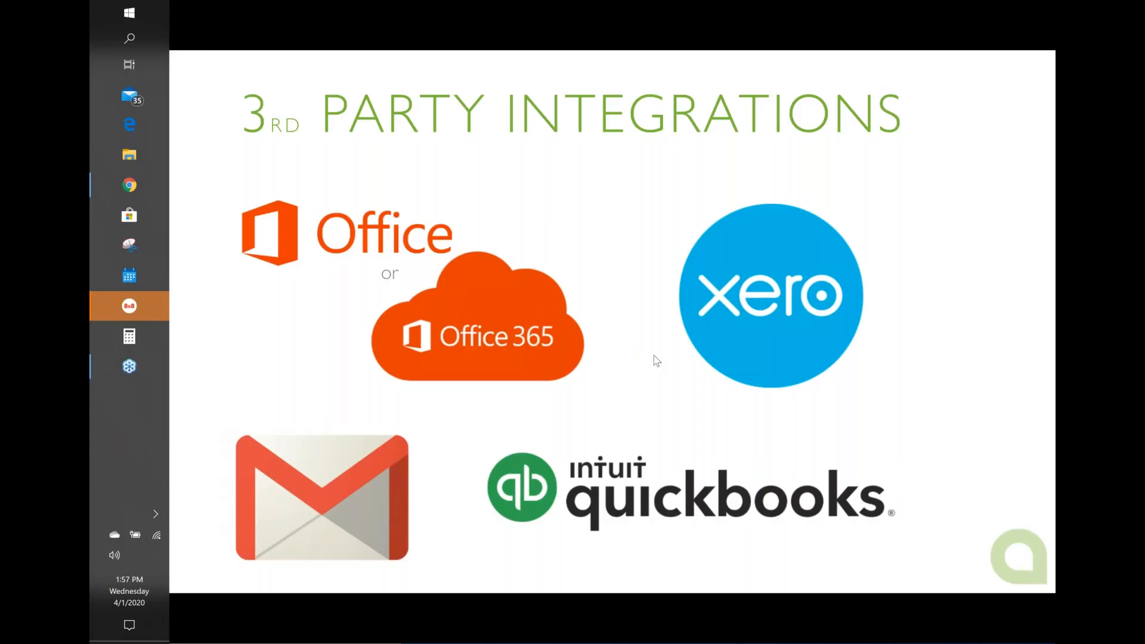
Leave the slideshow after the 3rd Party Integrations slide and browse back through the thumbnails to the report slides
{"action": "left_click", "coordinate": [645, 135]}
{"action": "key", "text": "Escape"}
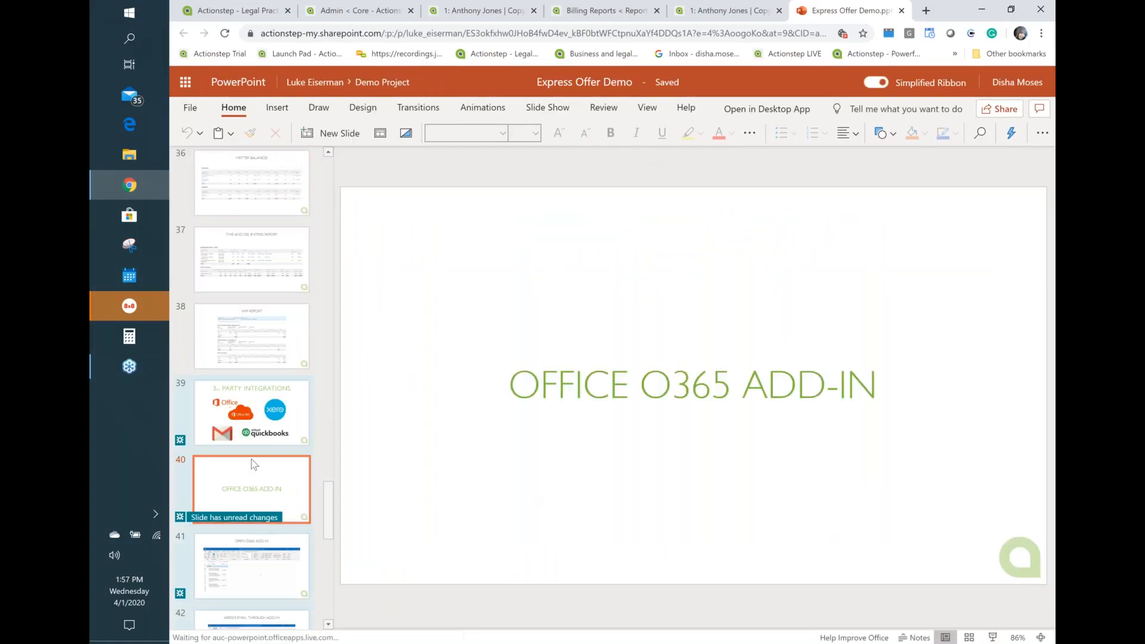
{"action": "scroll", "coordinate": [266, 357], "scroll_direction": "up", "scroll_amount": 7}
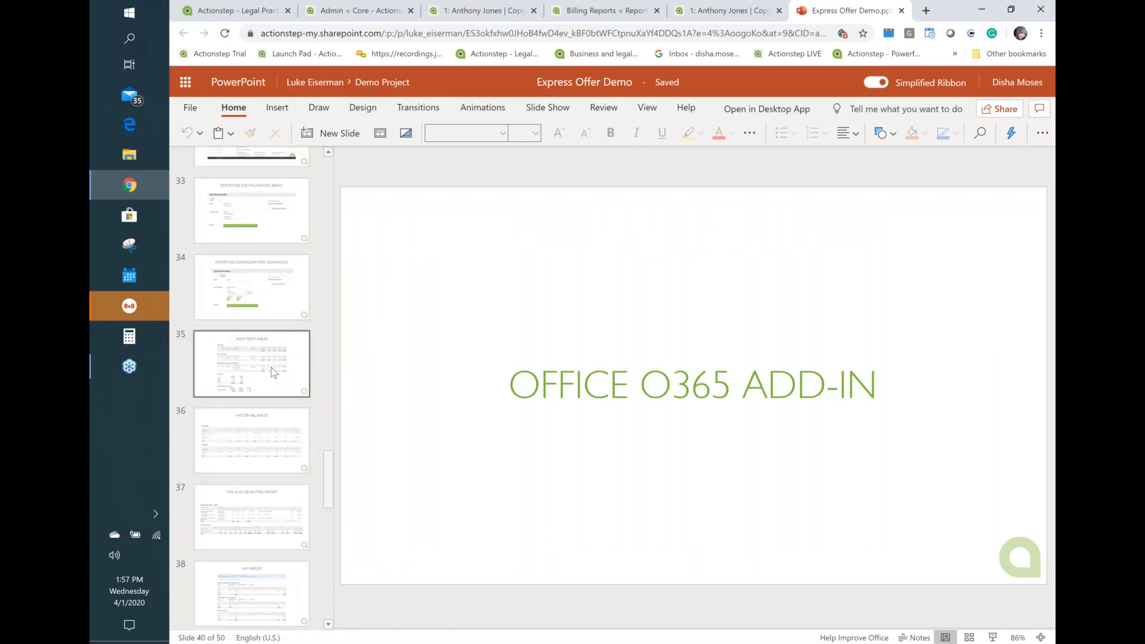
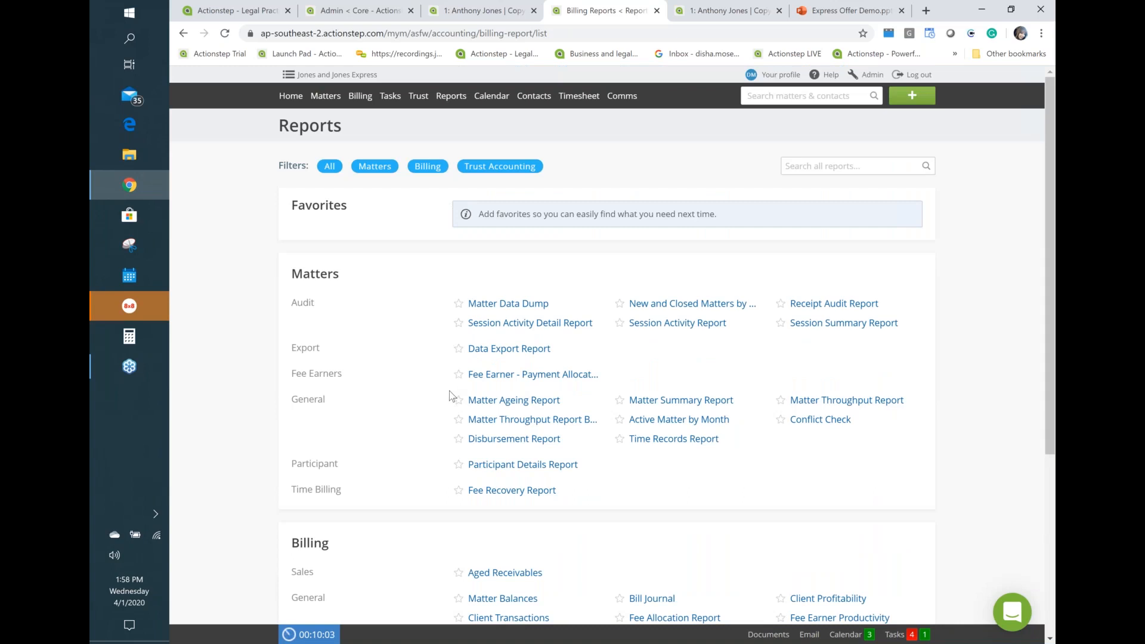
Look through the Matters, Billing and Trust Accounting reports, and switch to the Express Offer Demo presentation in PowerPoint
{"action": "scroll", "coordinate": [451, 396], "scroll_direction": "down", "scroll_amount": 2}
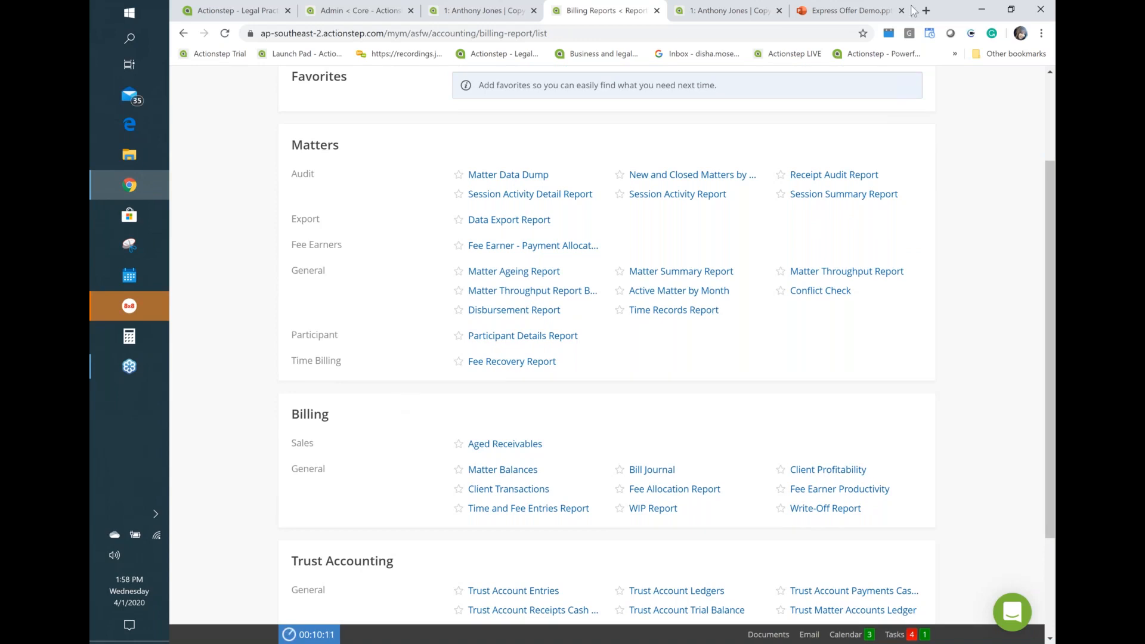
{"action": "left_click", "coordinate": [842, 10]}
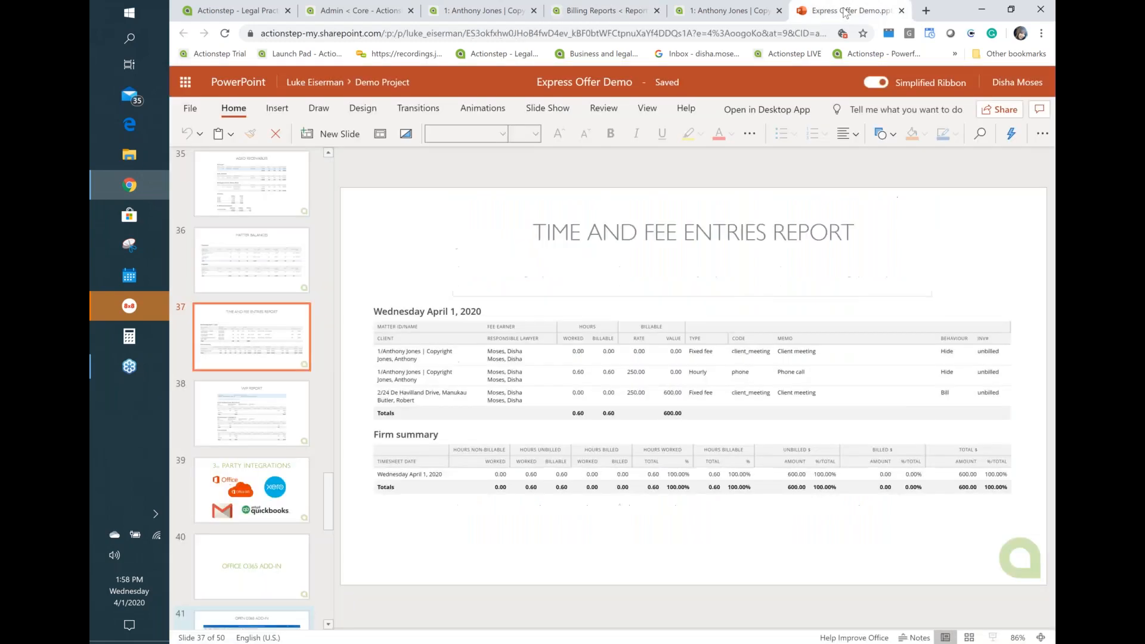
Go back to the Aged Receivables slide and start the slideshow from it
{"action": "left_click", "coordinate": [257, 488]}
{"action": "scroll", "coordinate": [262, 292], "scroll_direction": "up", "scroll_amount": 2}
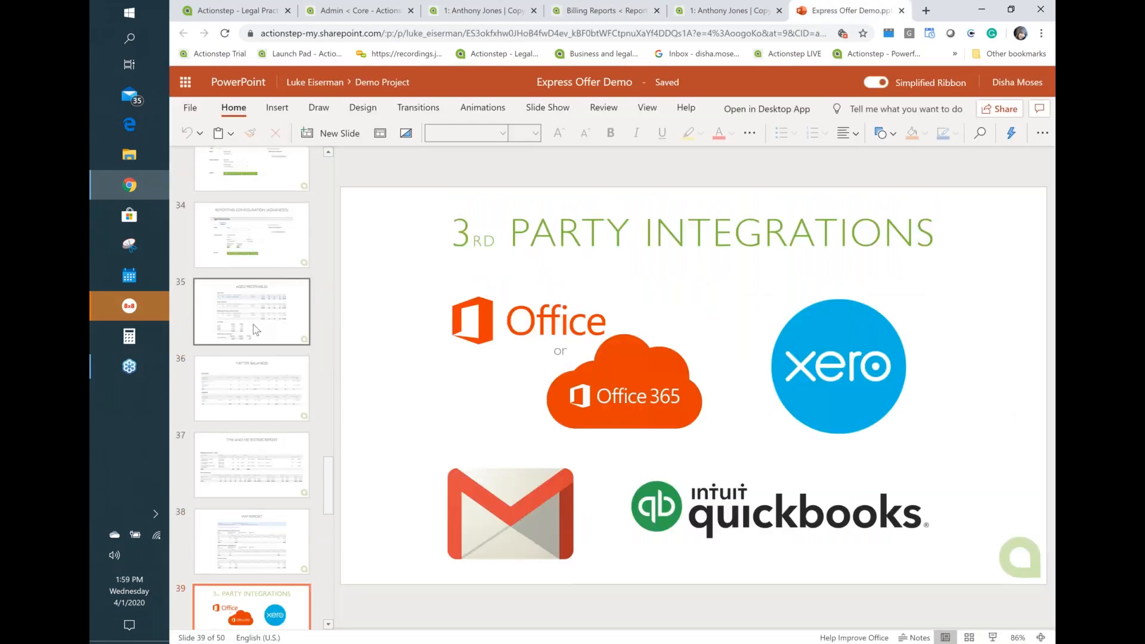
{"action": "left_click", "coordinate": [255, 329]}
{"action": "left_click", "coordinate": [993, 637]}
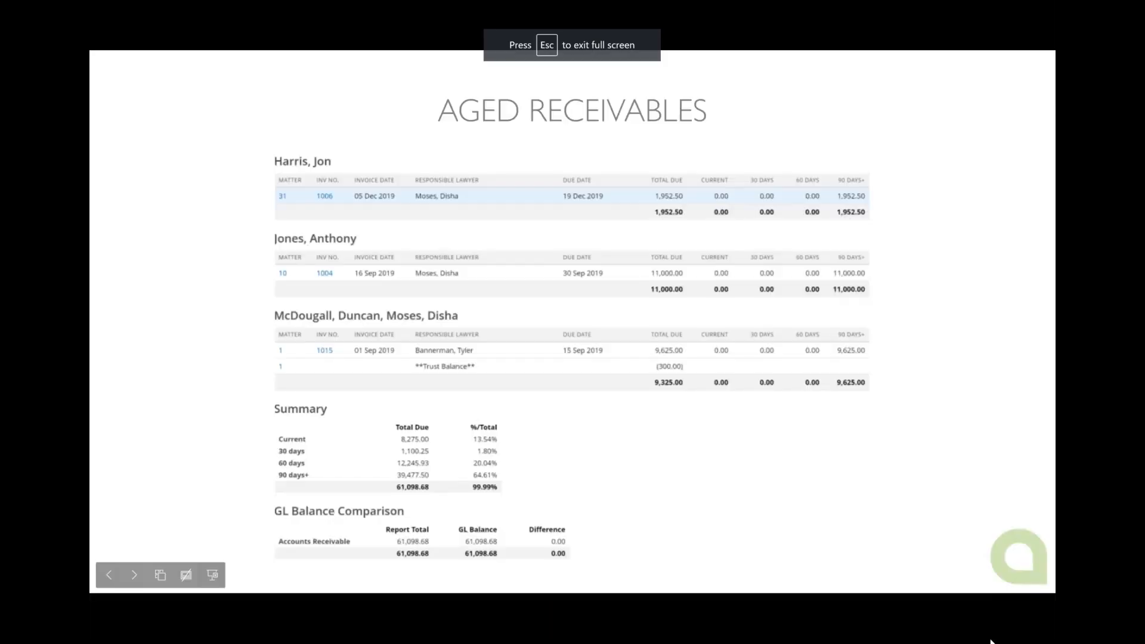
Present the report slides through to the 3rd Party Integrations slide, and leave the slideshow
{"action": "left_click", "coordinate": [991, 641]}
{"action": "left_click", "coordinate": [991, 641]}
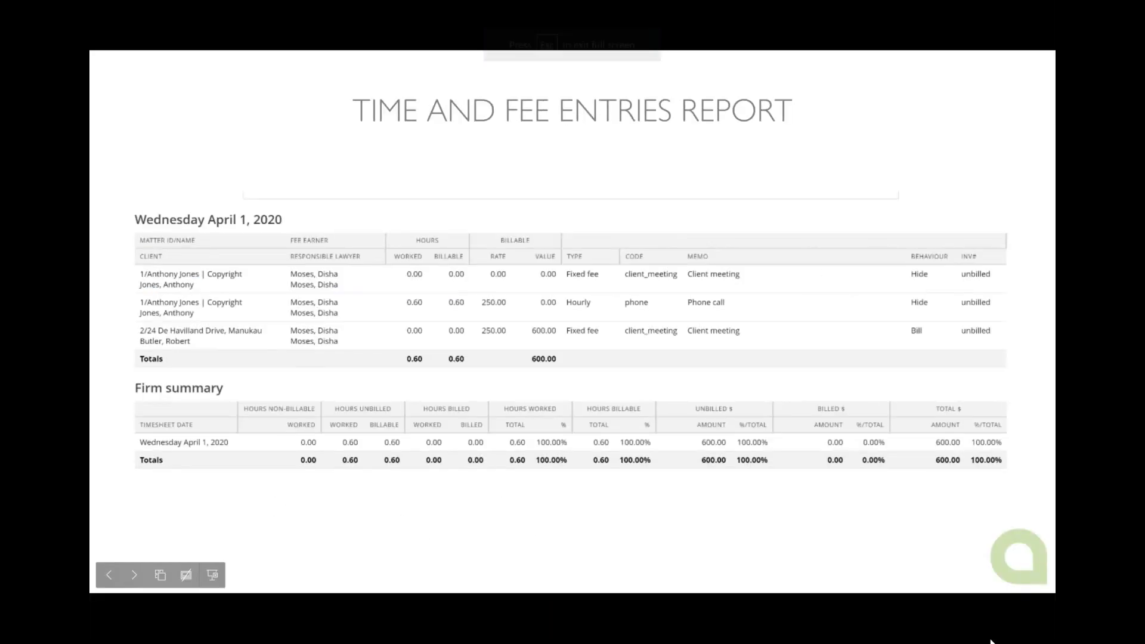
{"action": "left_click", "coordinate": [990, 641]}
{"action": "left_click", "coordinate": [706, 539]}
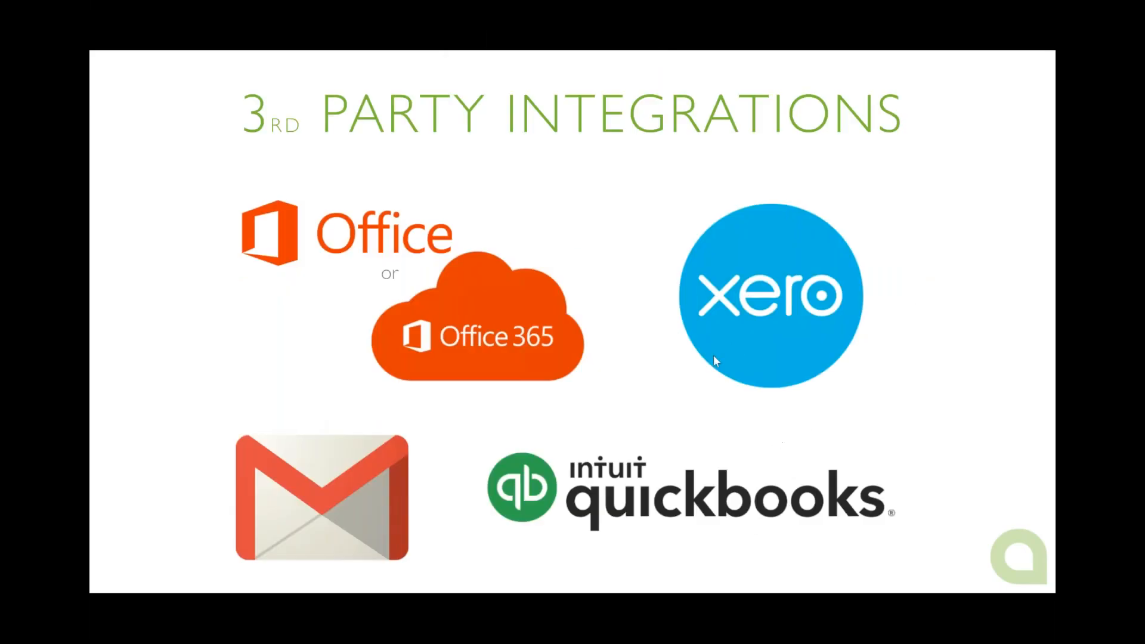
{"action": "key", "text": "Escape"}
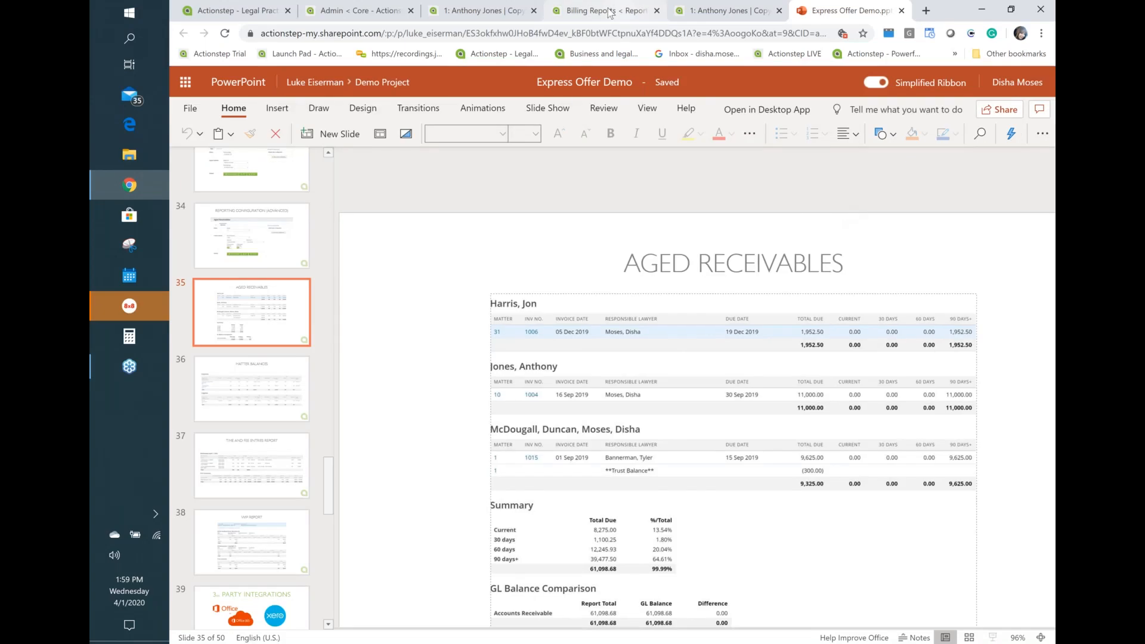
Switch to the Actionstep reports list, open the WIP Report and generate it on screen with its default settings
{"action": "left_click", "coordinate": [610, 12]}
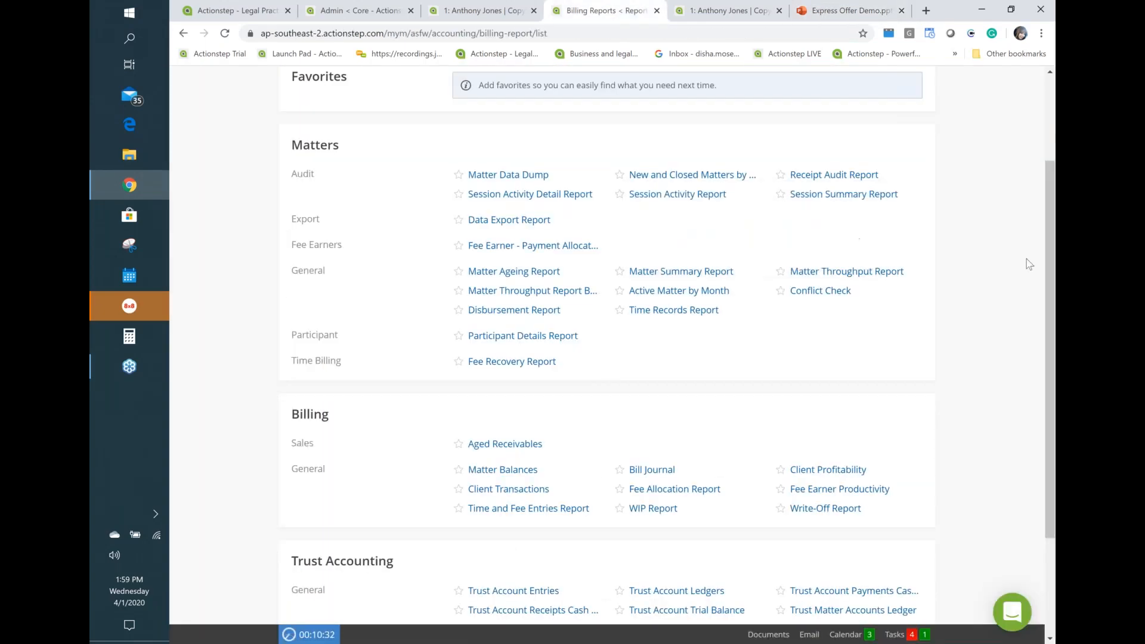
{"action": "left_click", "coordinate": [1002, 230]}
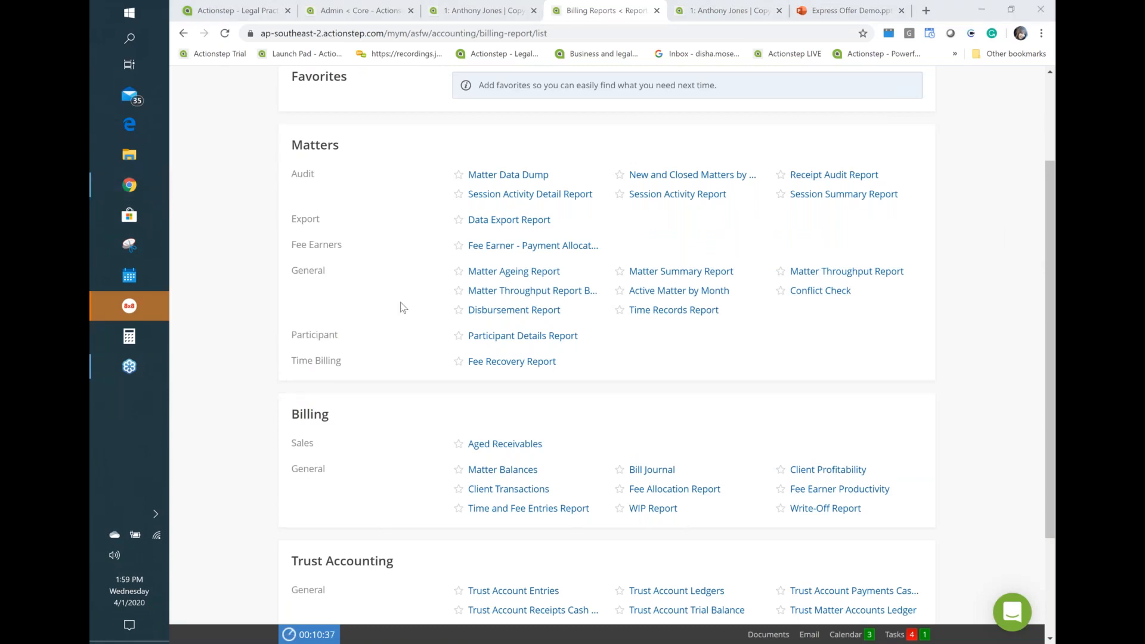
{"action": "scroll", "coordinate": [400, 303], "scroll_direction": "up", "scroll_amount": 3}
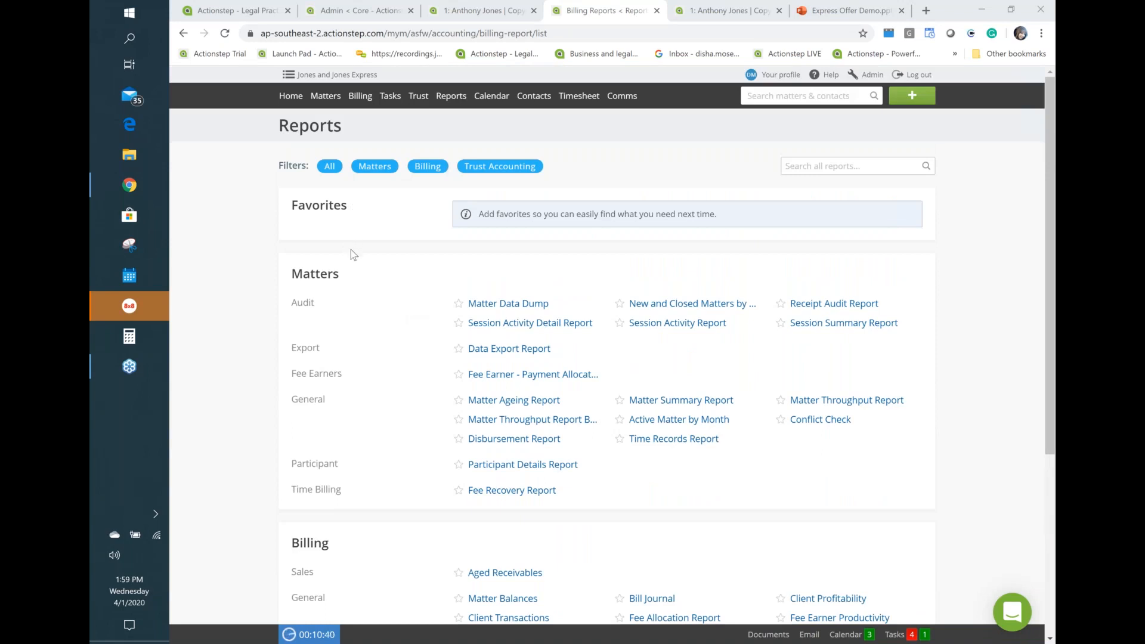
{"action": "scroll", "coordinate": [354, 258], "scroll_direction": "down", "scroll_amount": 5}
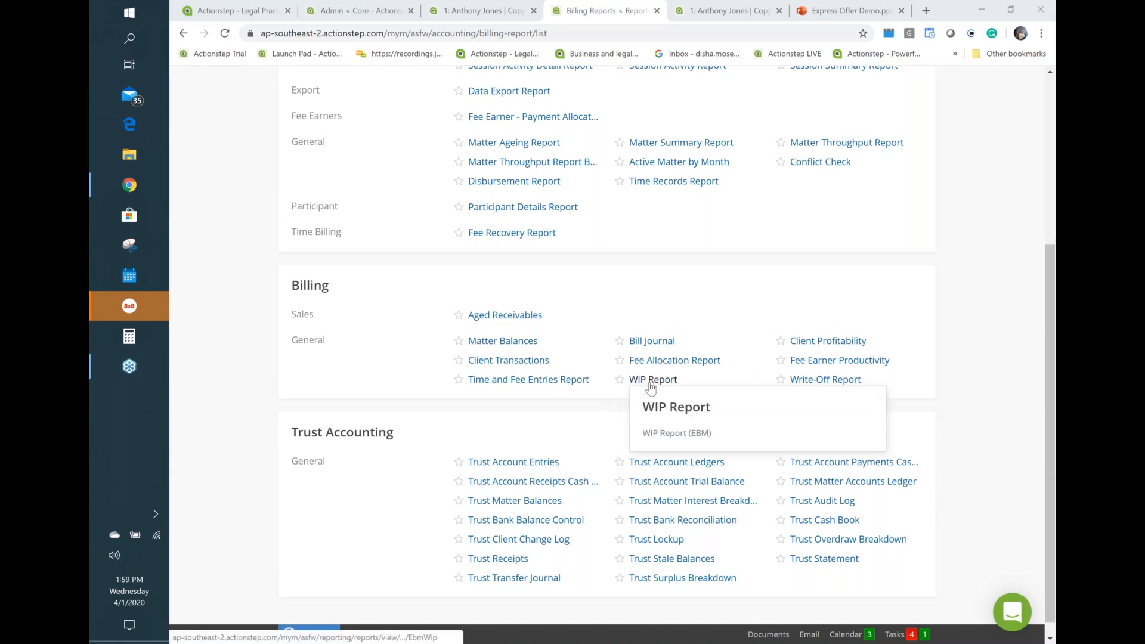
{"action": "left_click", "coordinate": [649, 382]}
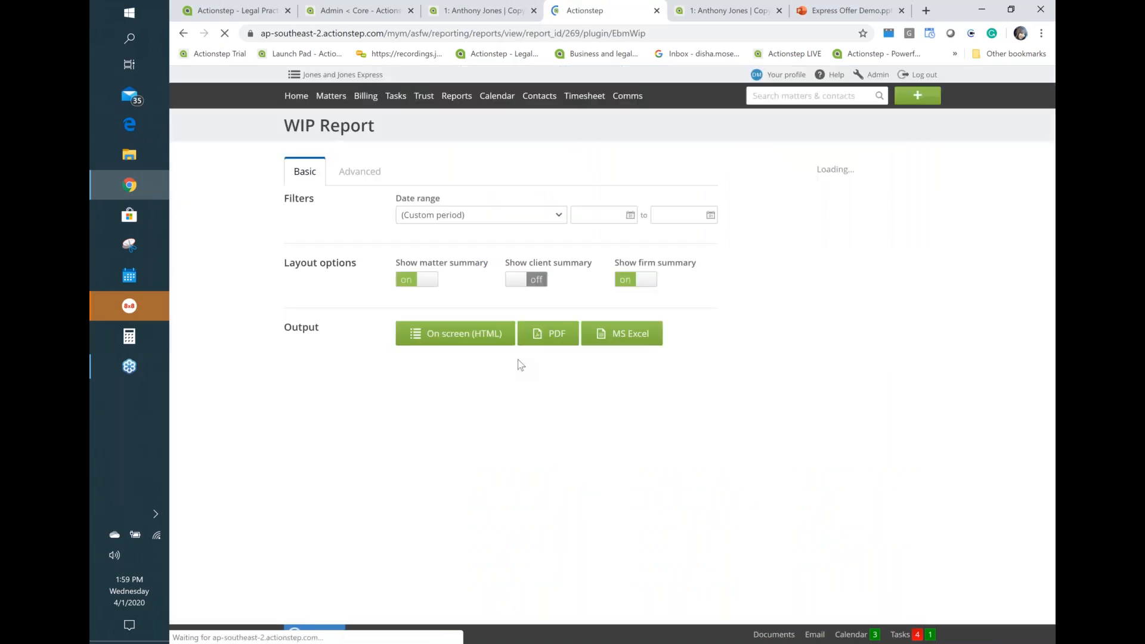
{"action": "left_click", "coordinate": [467, 338]}
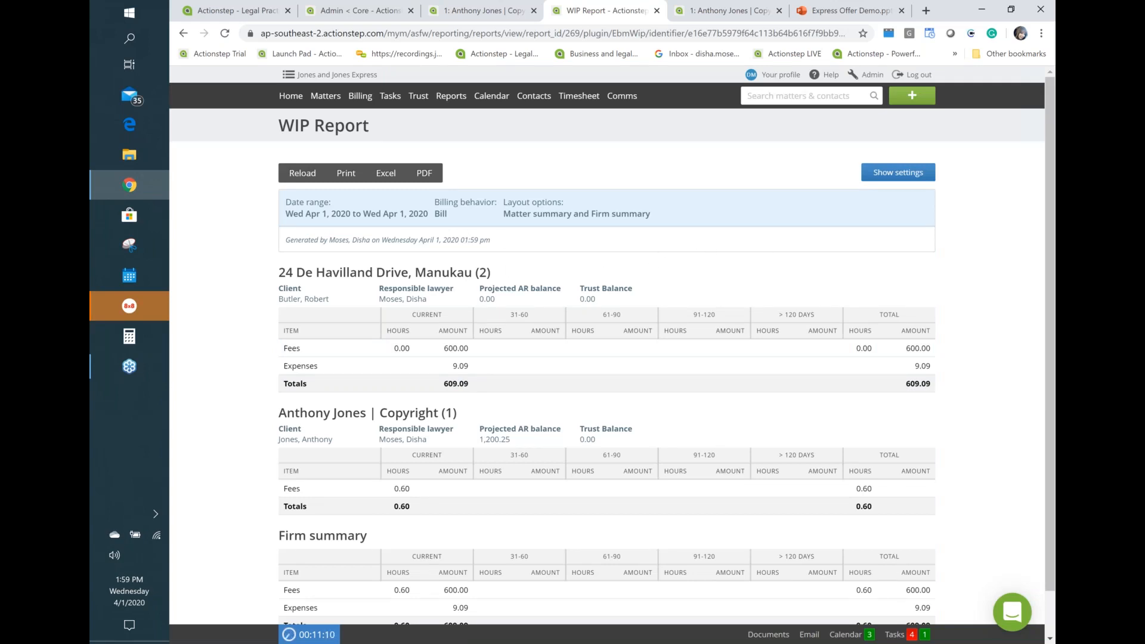
Examine the WIP report's fees and expenses per matter and its firm summary
{"action": "scroll", "coordinate": [435, 365], "scroll_direction": "down", "scroll_amount": 1}
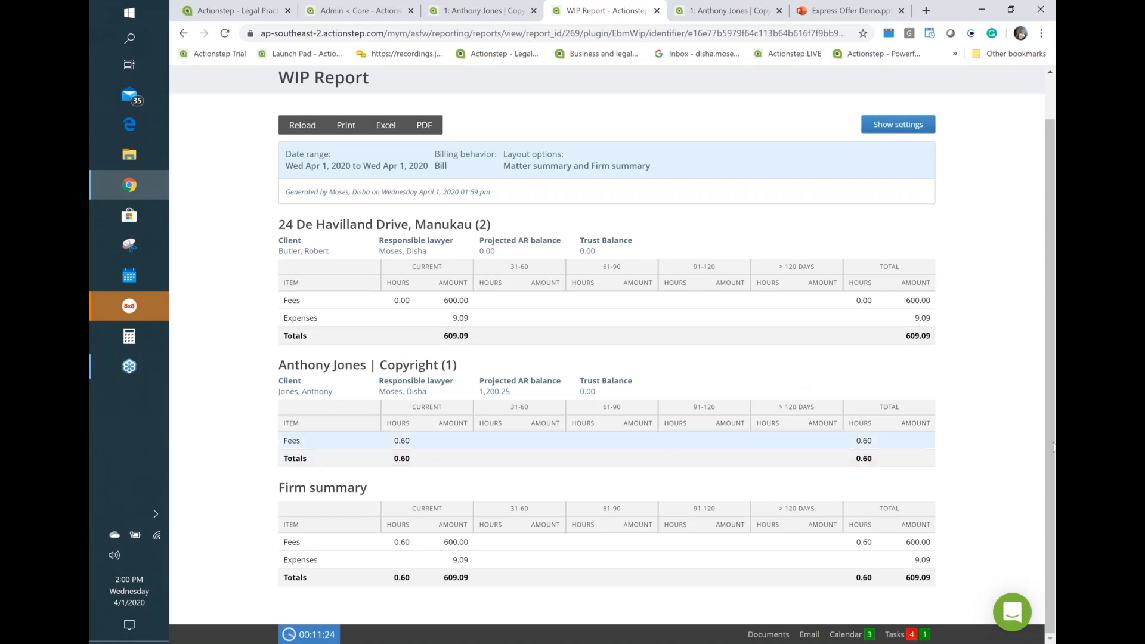
{"action": "left_click", "coordinate": [995, 468]}
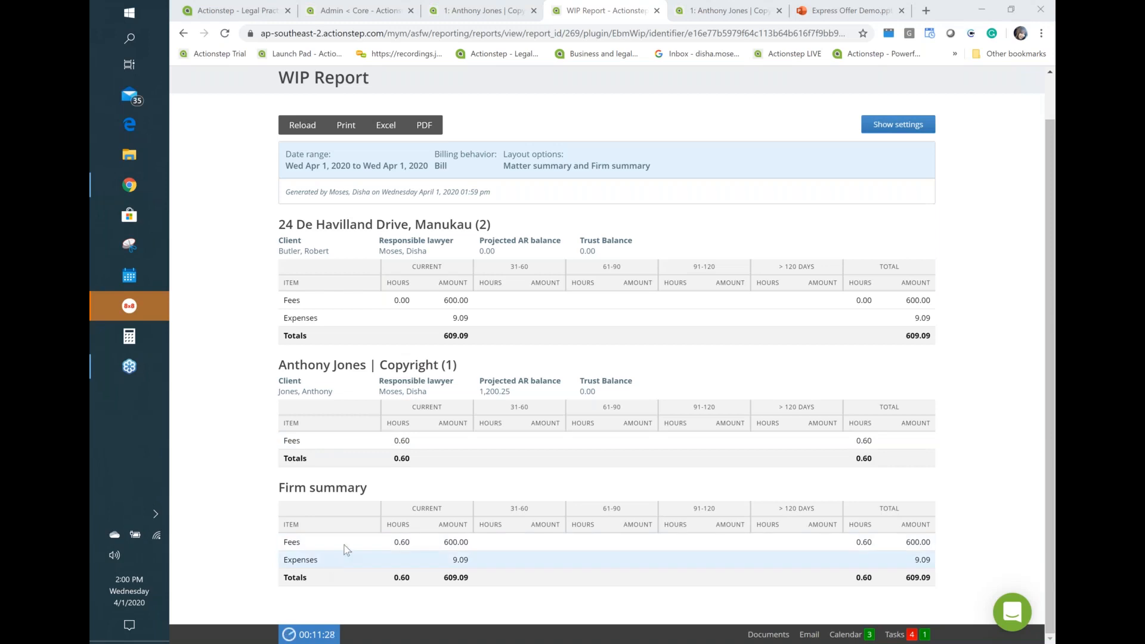
{"action": "scroll", "coordinate": [484, 474], "scroll_direction": "up", "scroll_amount": 1}
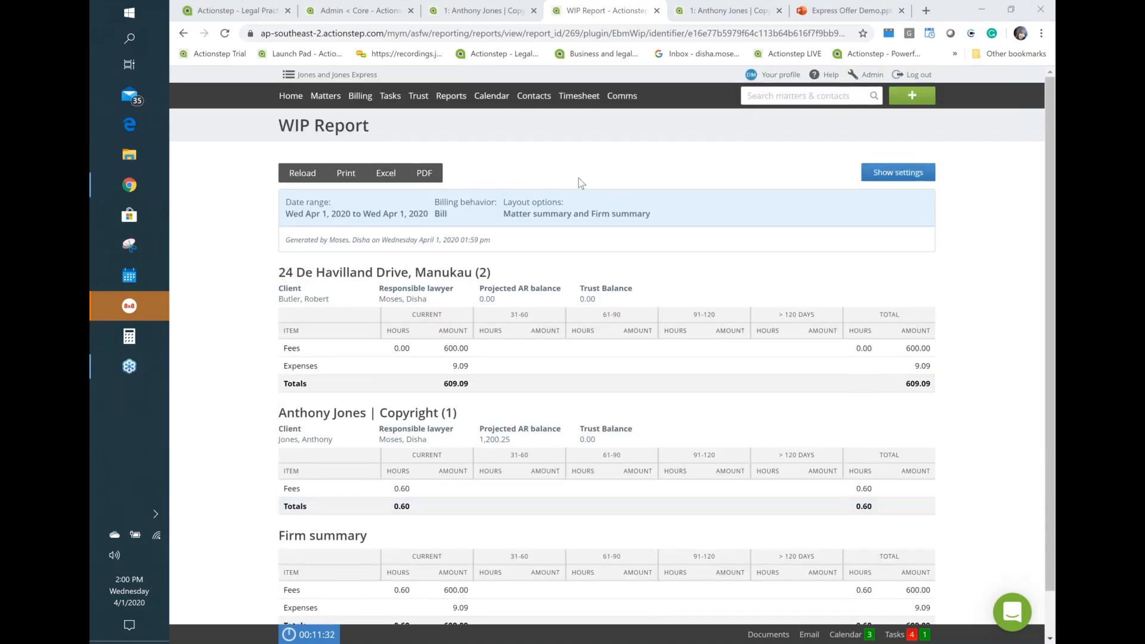
Open the Time and Fee Entries Report from the billing reports and filter it to the fee earner DM
{"action": "left_click", "coordinate": [451, 96]}
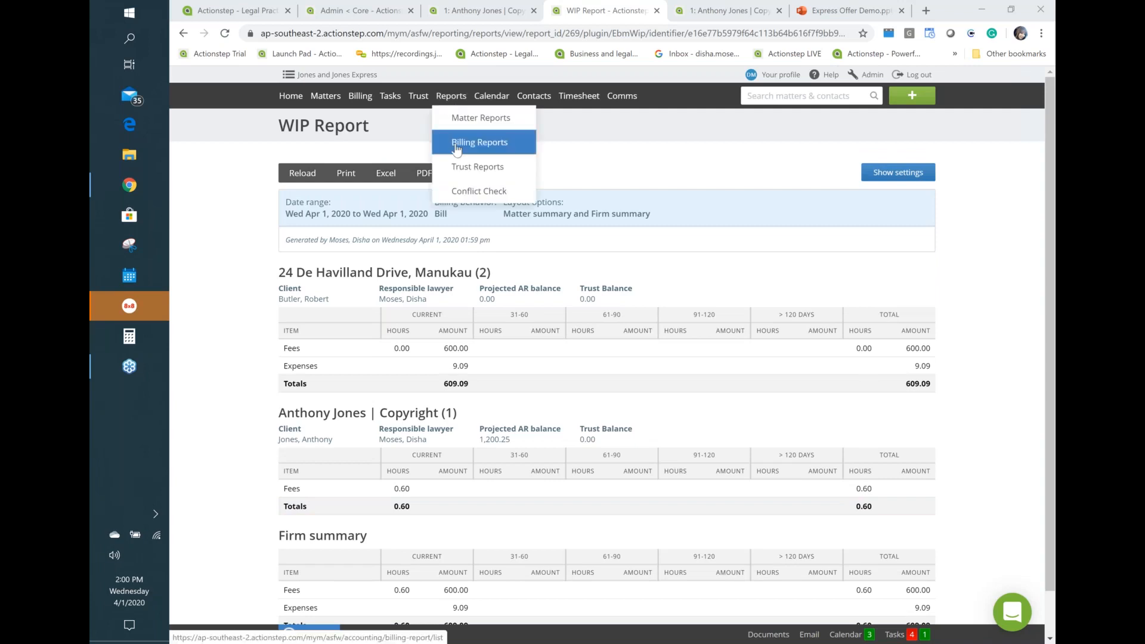
{"action": "left_click", "coordinate": [455, 146]}
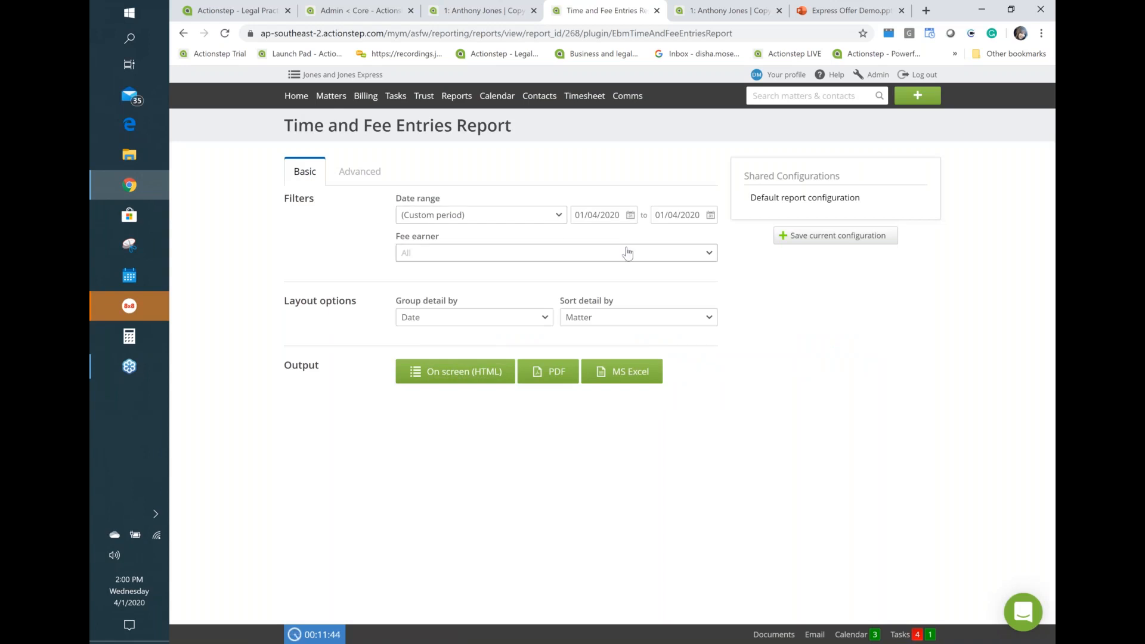
{"action": "left_click", "coordinate": [678, 257]}
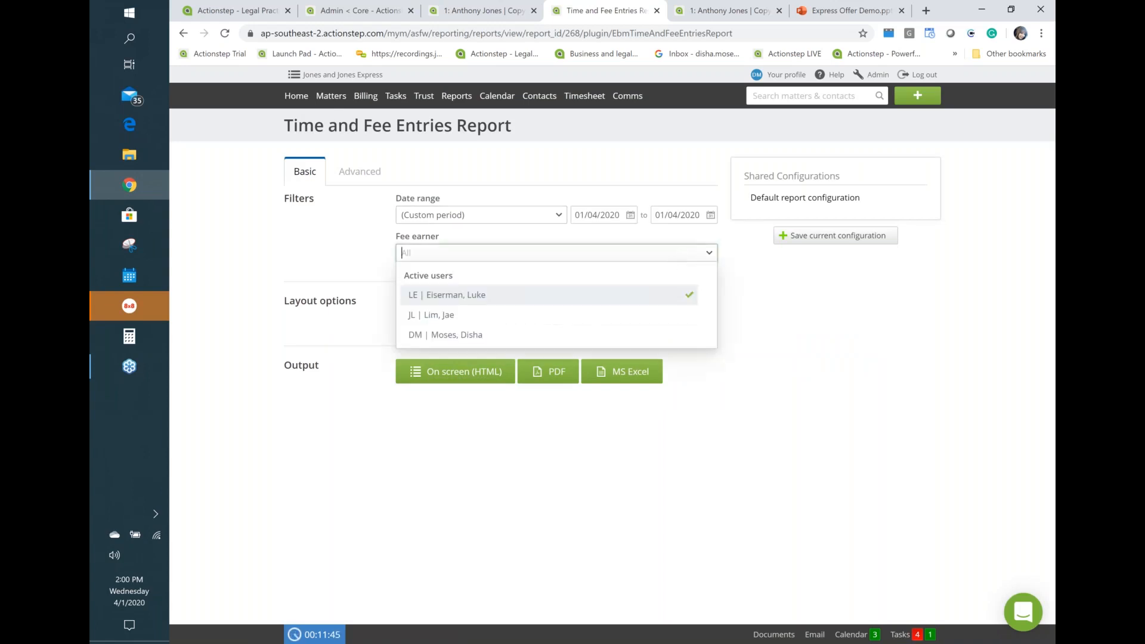
{"action": "left_click", "coordinate": [555, 335]}
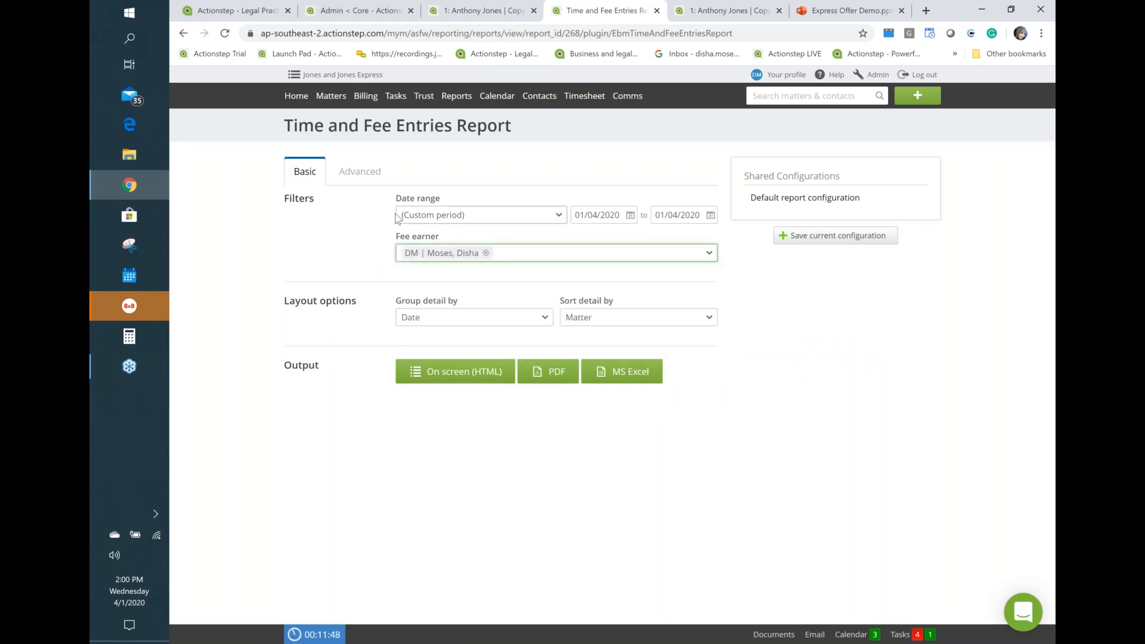
Check the grouping choices and advanced settings, keep the detail grouped by Date, and generate the Time and Fee Entries Report on screen
{"action": "left_click", "coordinate": [528, 321]}
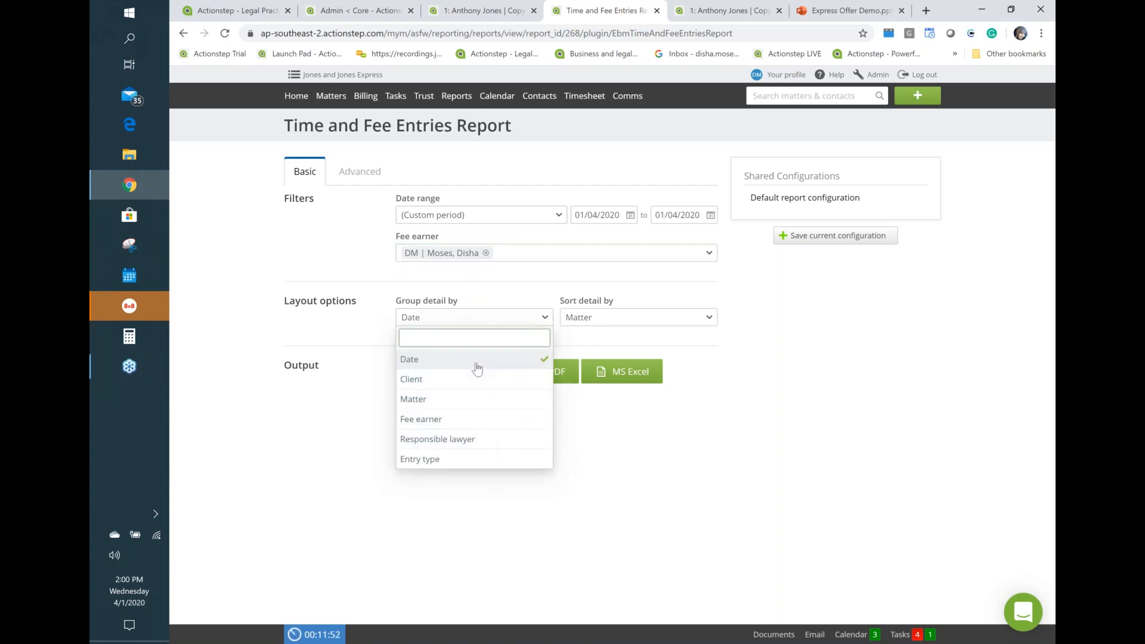
{"action": "left_click", "coordinate": [775, 365]}
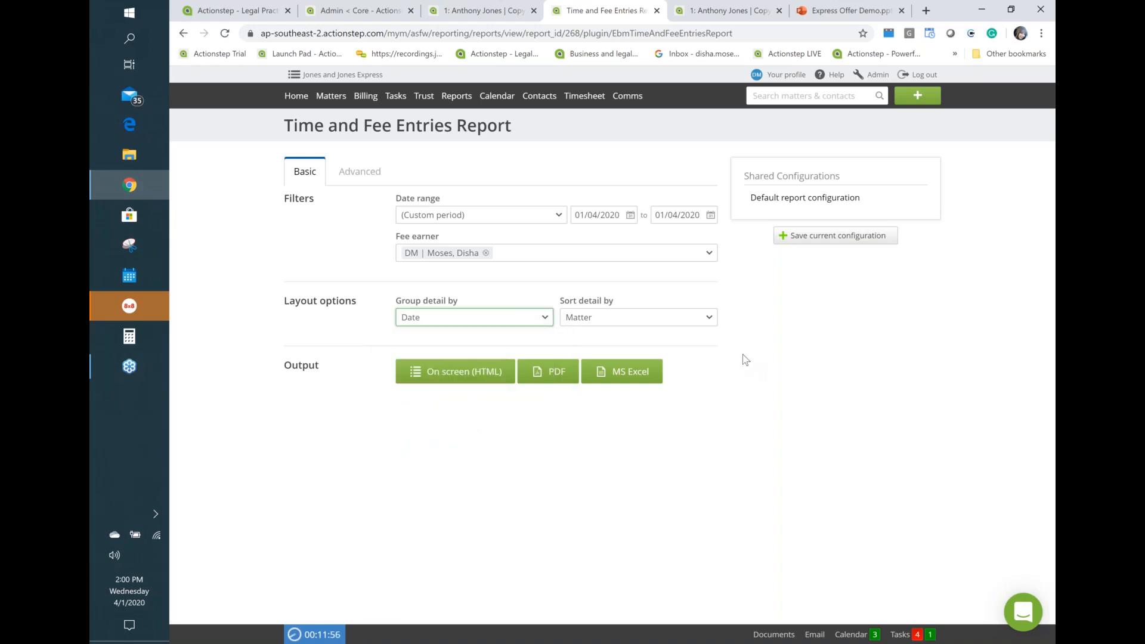
{"action": "left_click", "coordinate": [352, 172]}
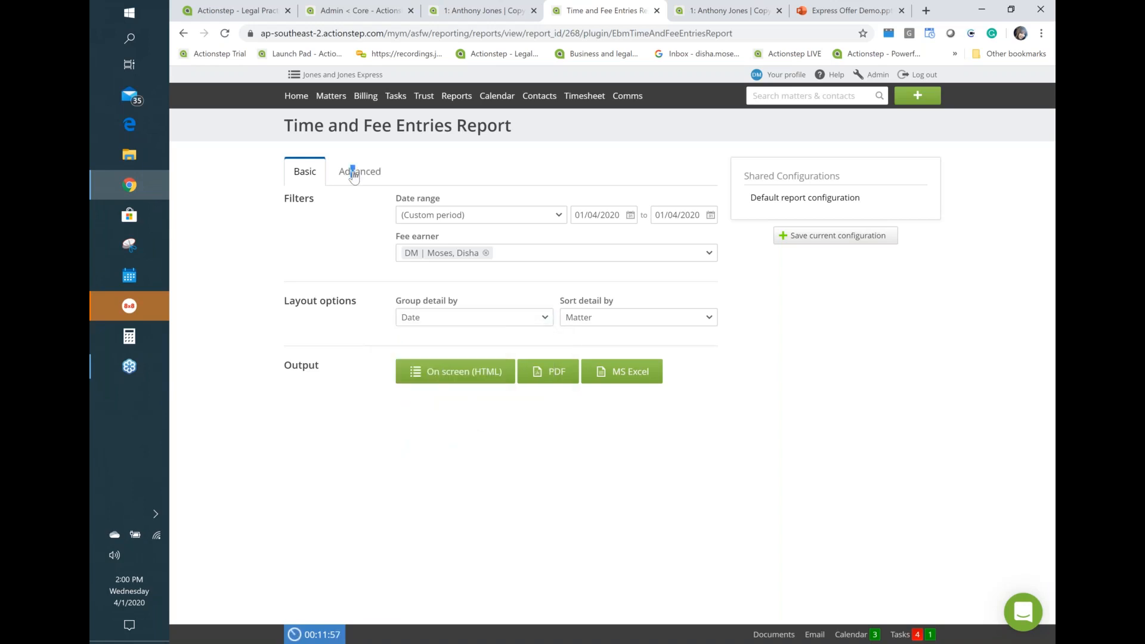
{"action": "left_click", "coordinate": [310, 176]}
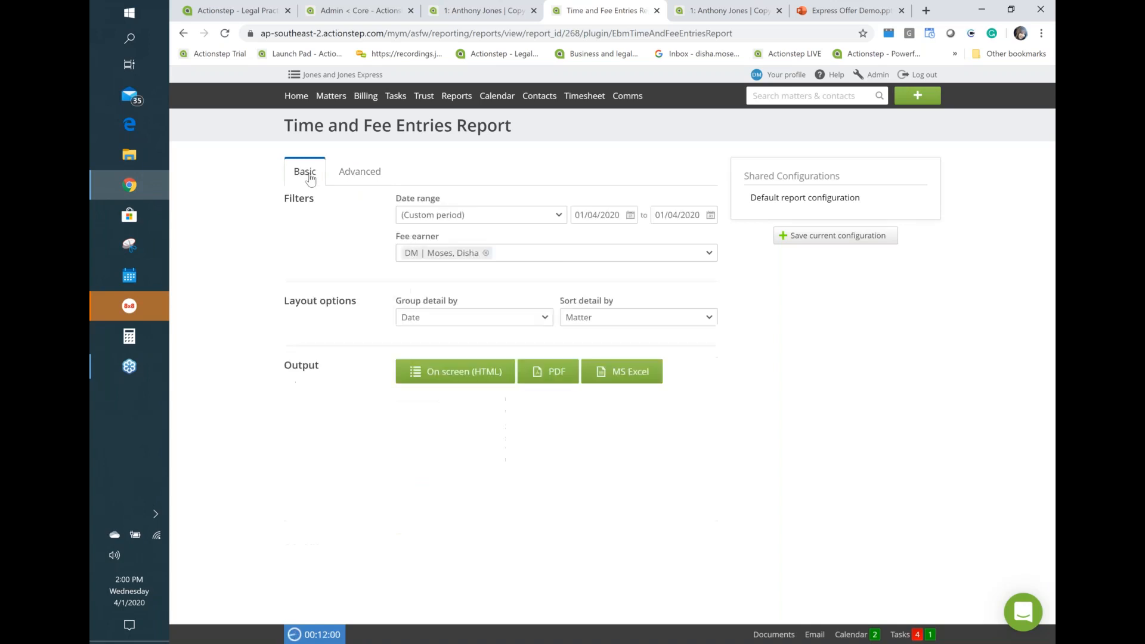
{"action": "left_click", "coordinate": [434, 374]}
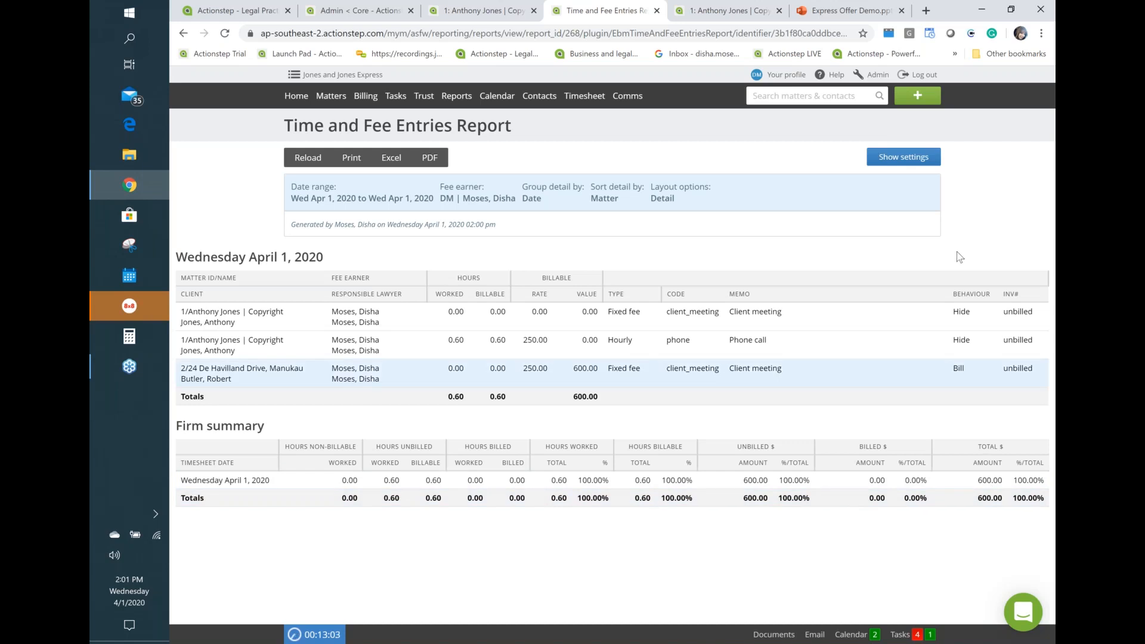
Show the generated report's settings and look through the date range choices, keeping the custom period
{"action": "left_click", "coordinate": [903, 157]}
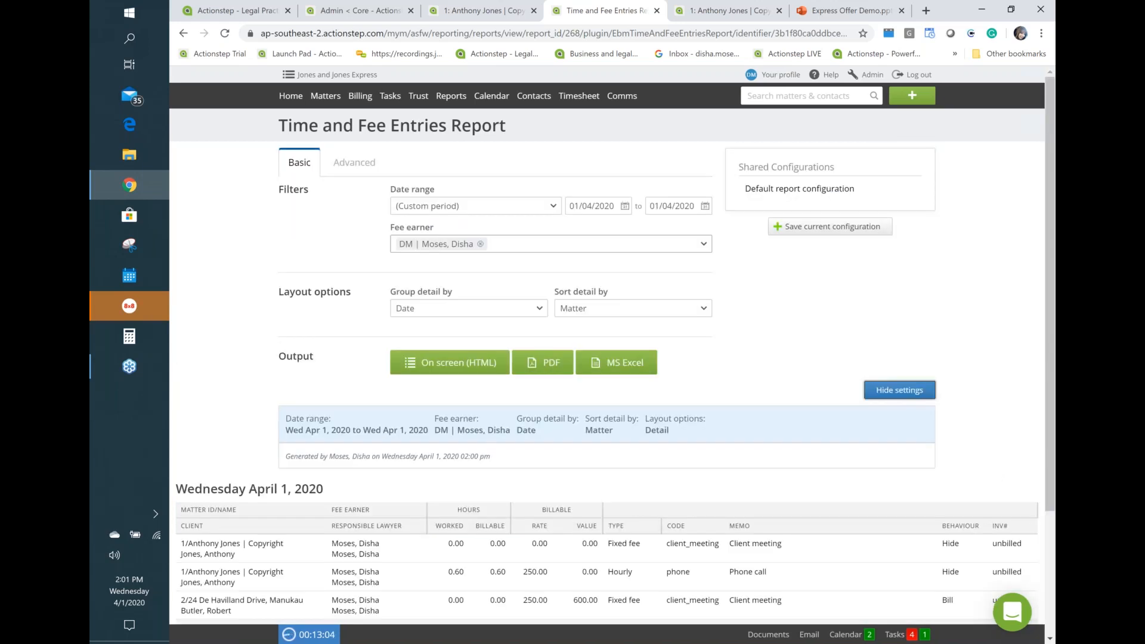
{"action": "left_click", "coordinate": [550, 209]}
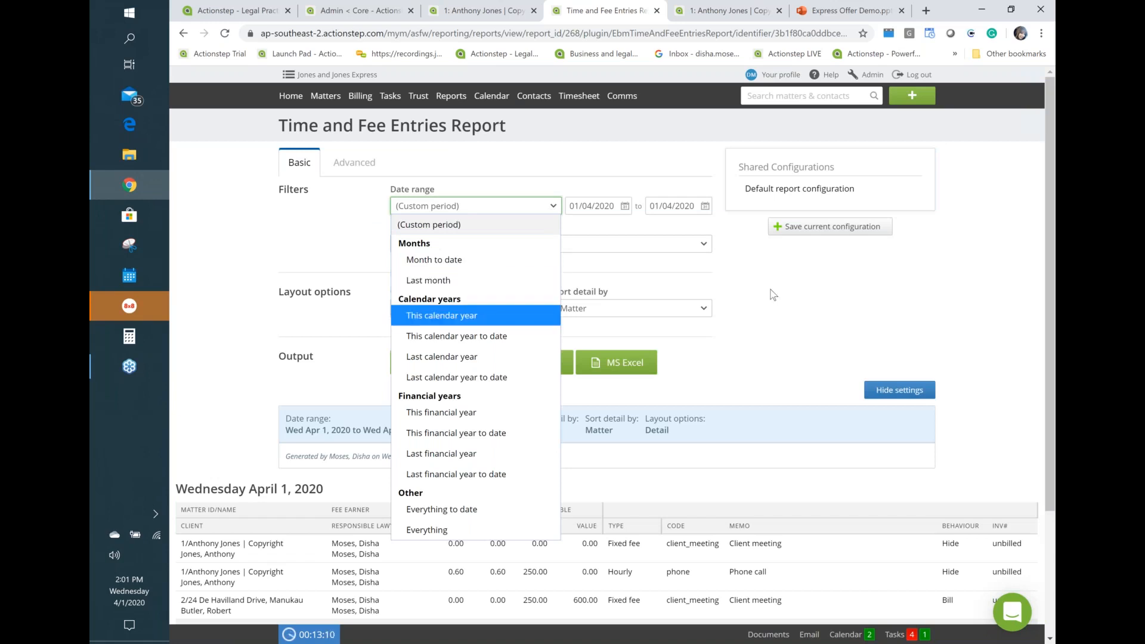
{"action": "left_click", "coordinate": [783, 316]}
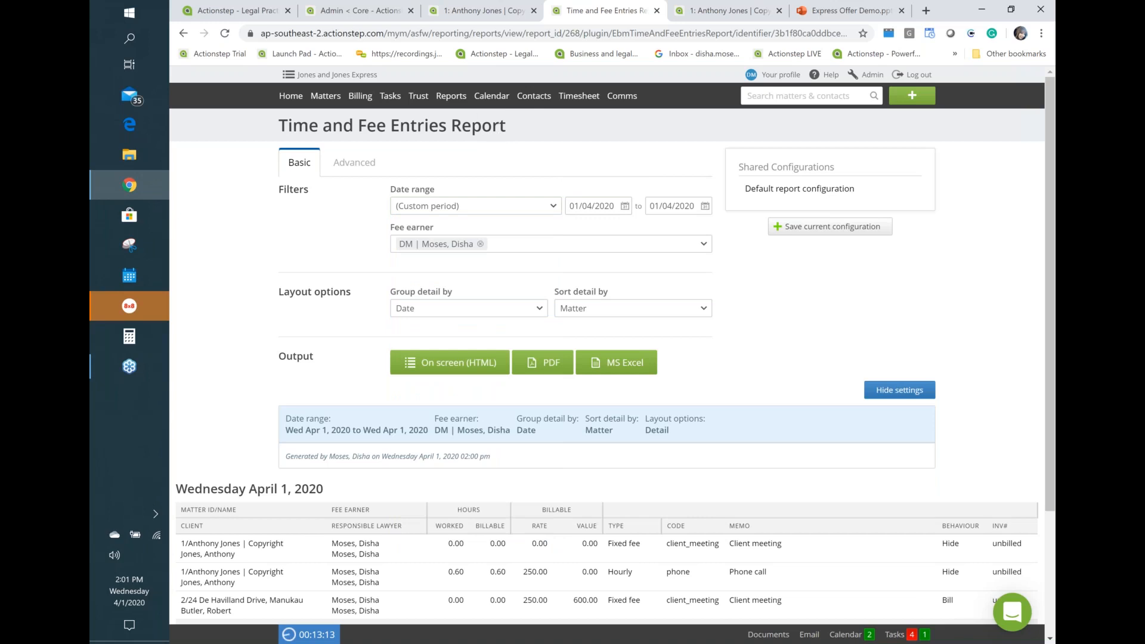
Return to the billing reports list, add the Matters reports to it, and check where the Conflict Check is available
{"action": "mouse_move", "coordinate": [451, 97]}
{"action": "left_click", "coordinate": [451, 149]}
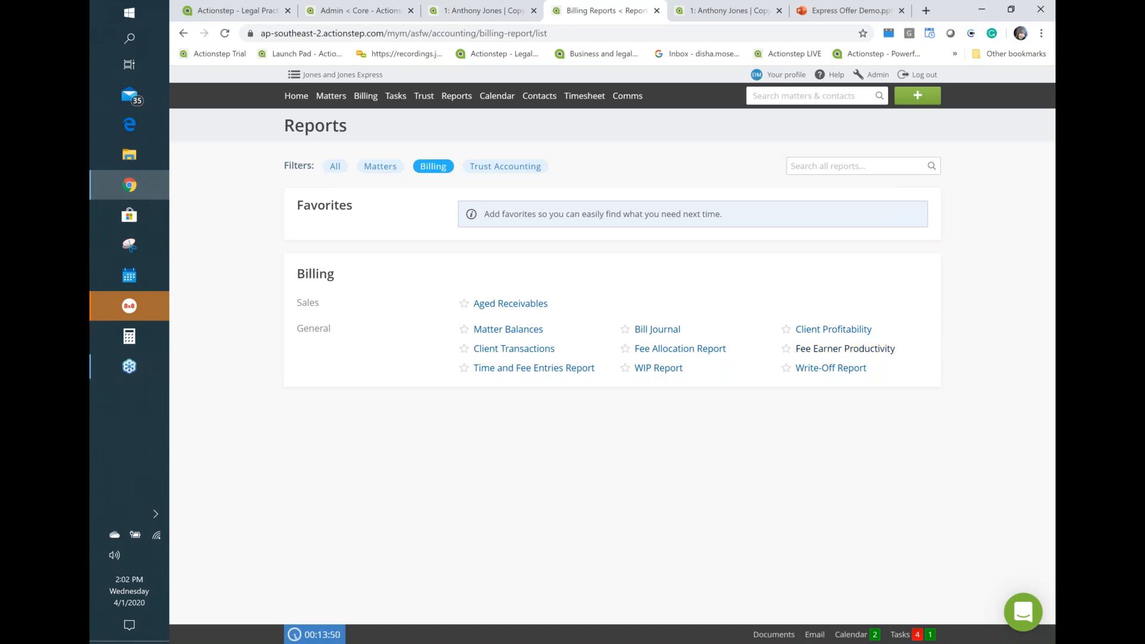
{"action": "left_click", "coordinate": [385, 170]}
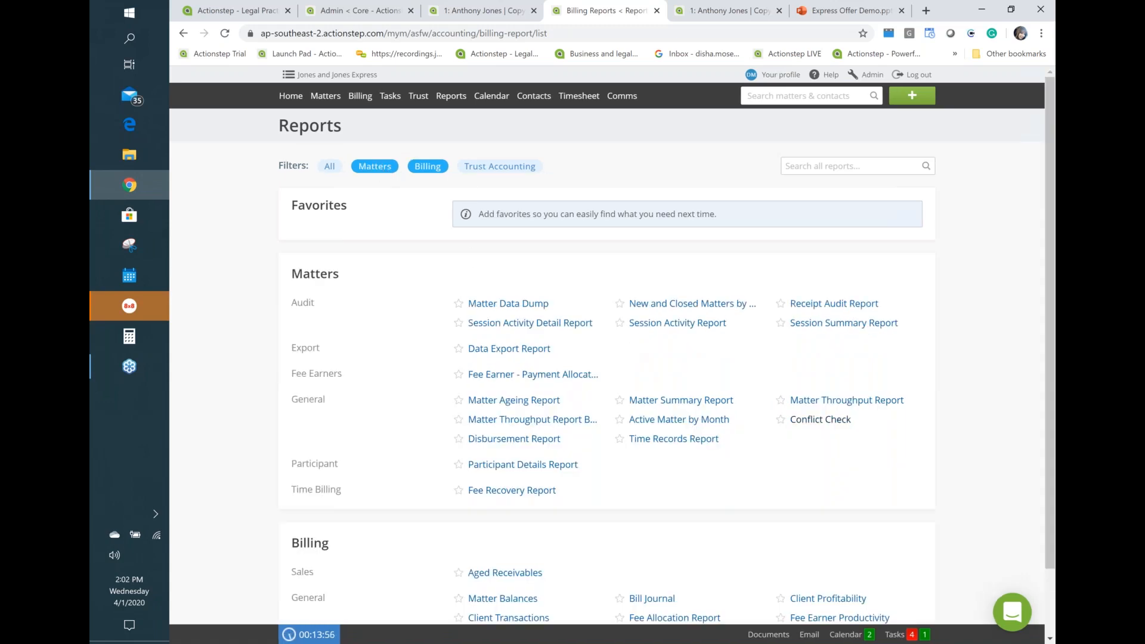
{"action": "mouse_move", "coordinate": [818, 420]}
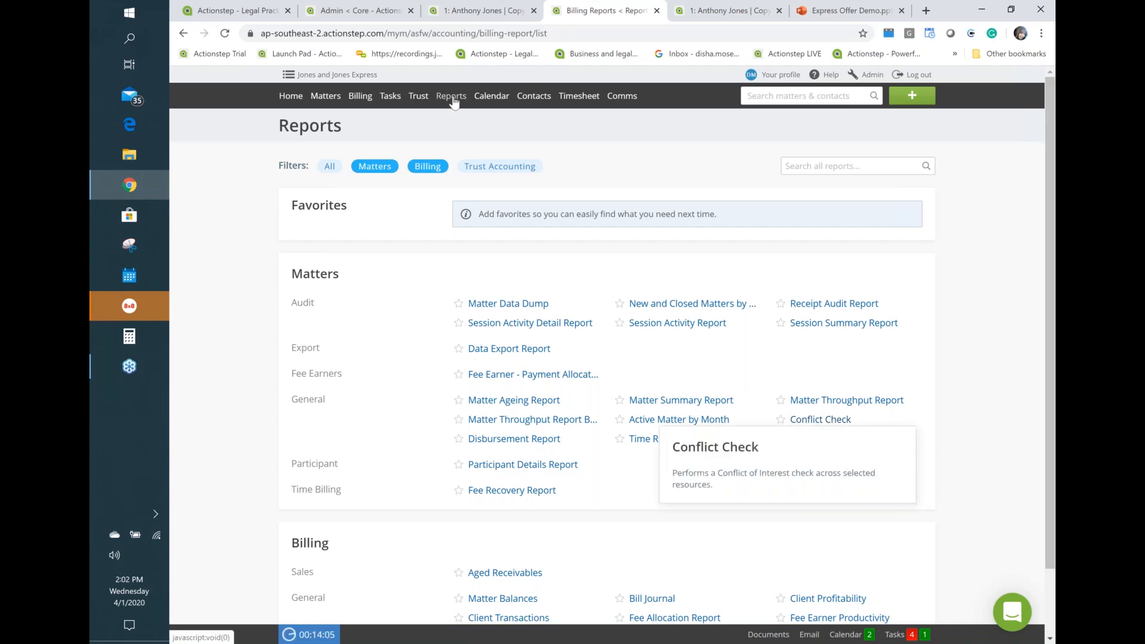
{"action": "mouse_move", "coordinate": [452, 100]}
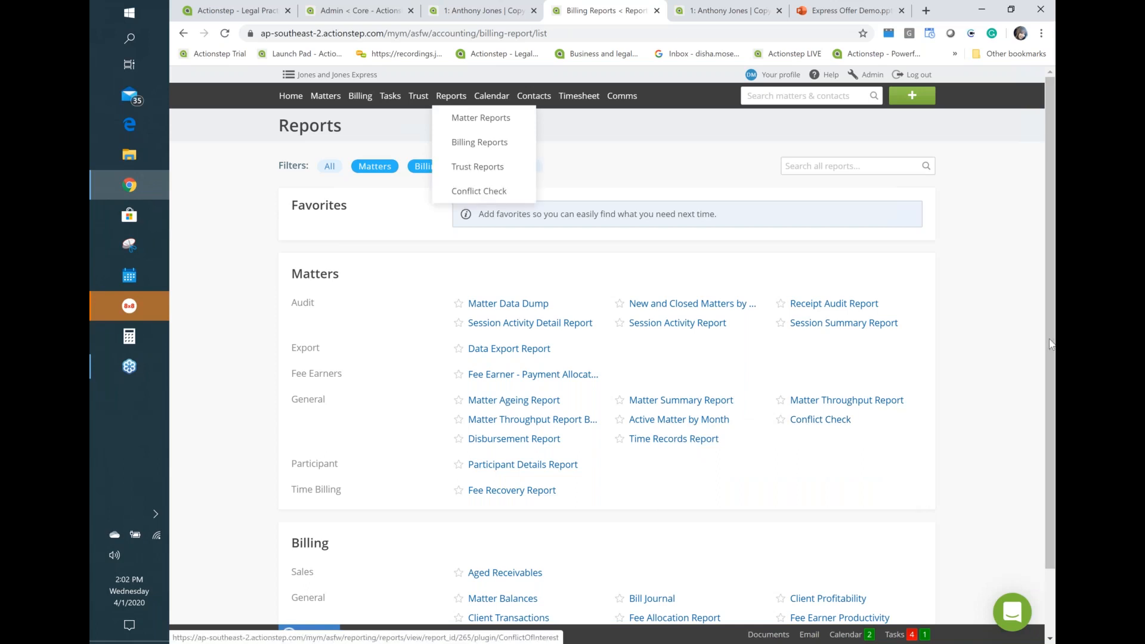
Include the Trust Accounting reports in the list and look through them
{"action": "scroll", "coordinate": [761, 374], "scroll_direction": "down", "scroll_amount": 2}
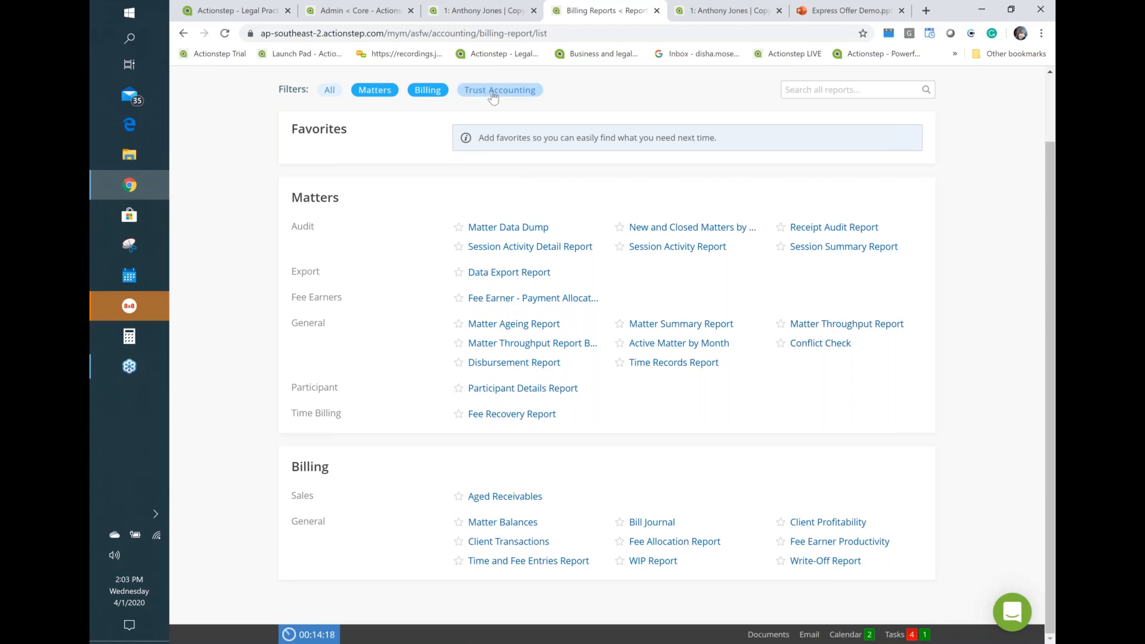
{"action": "left_click", "coordinate": [492, 93]}
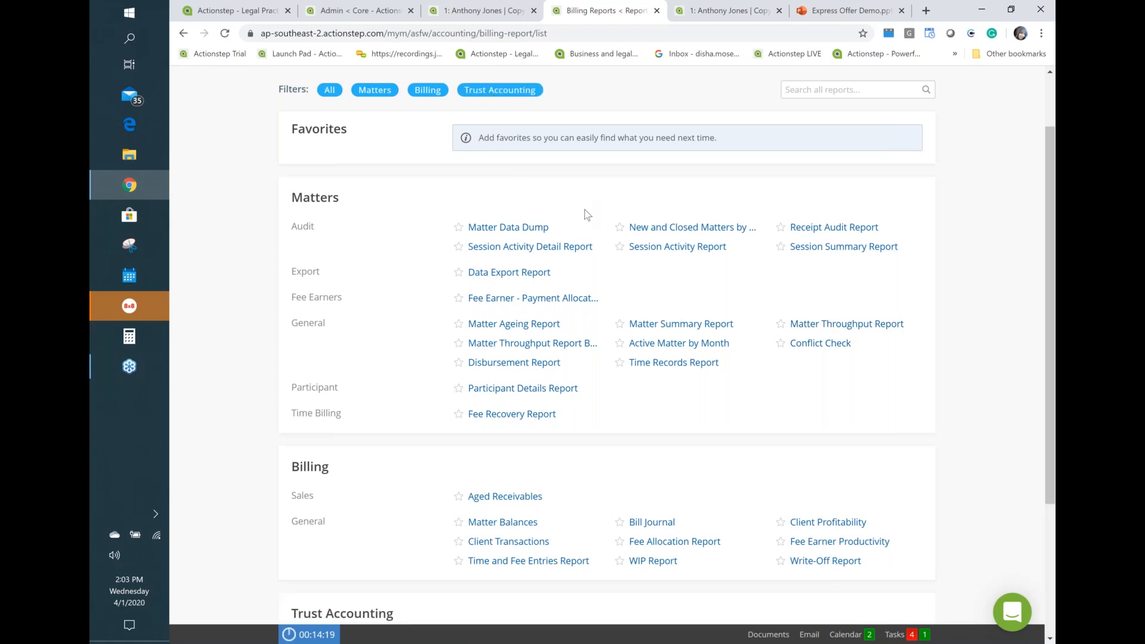
{"action": "scroll", "coordinate": [582, 213], "scroll_direction": "down", "scroll_amount": 3}
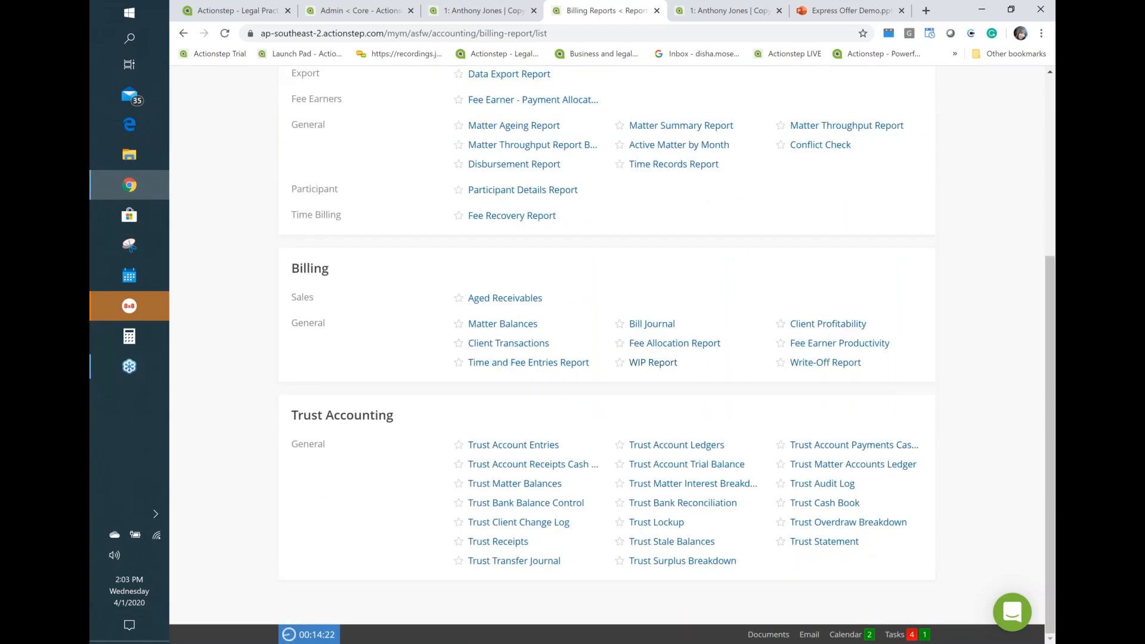
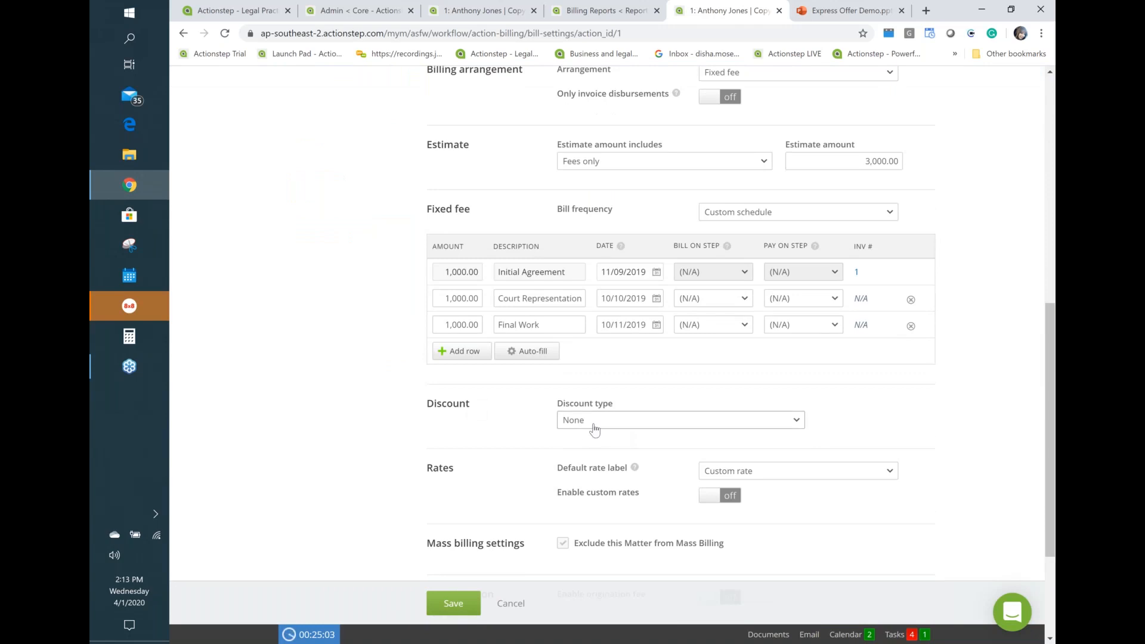
Try to set the matter's discount type to Fixed amount in its billing options
{"action": "left_click", "coordinate": [601, 422]}
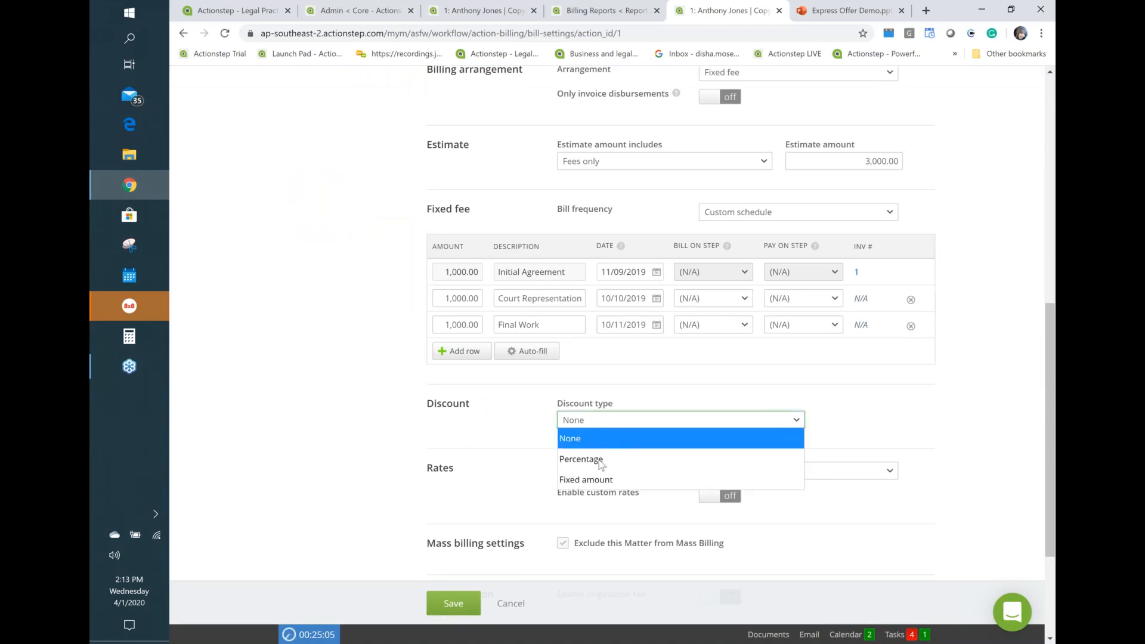
{"action": "left_click", "coordinate": [596, 479]}
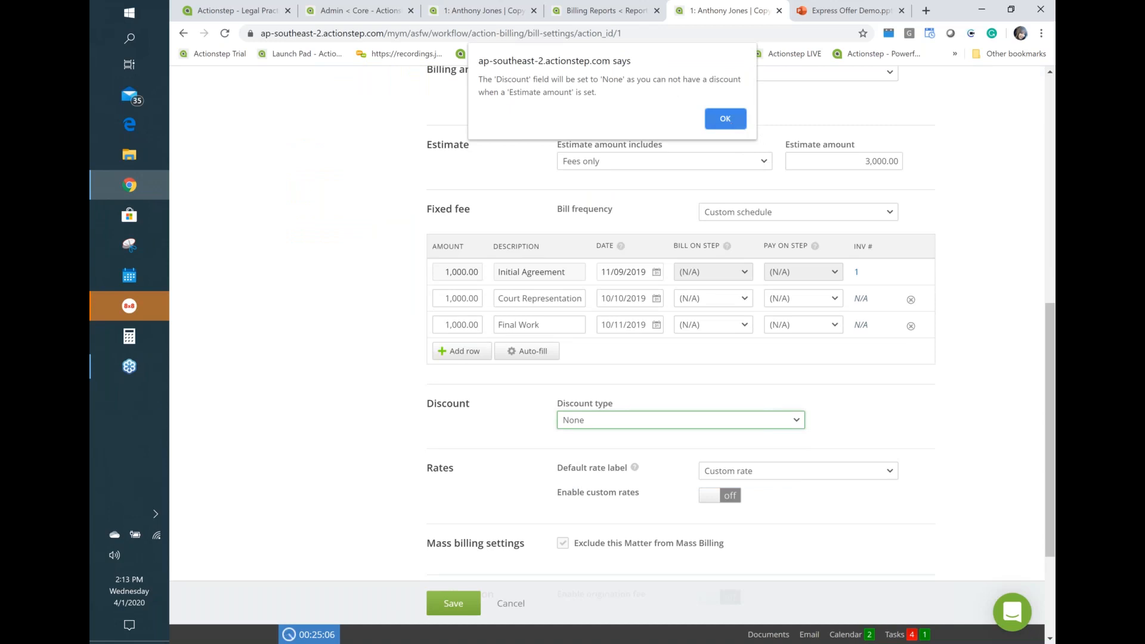
{"action": "left_click", "coordinate": [724, 118]}
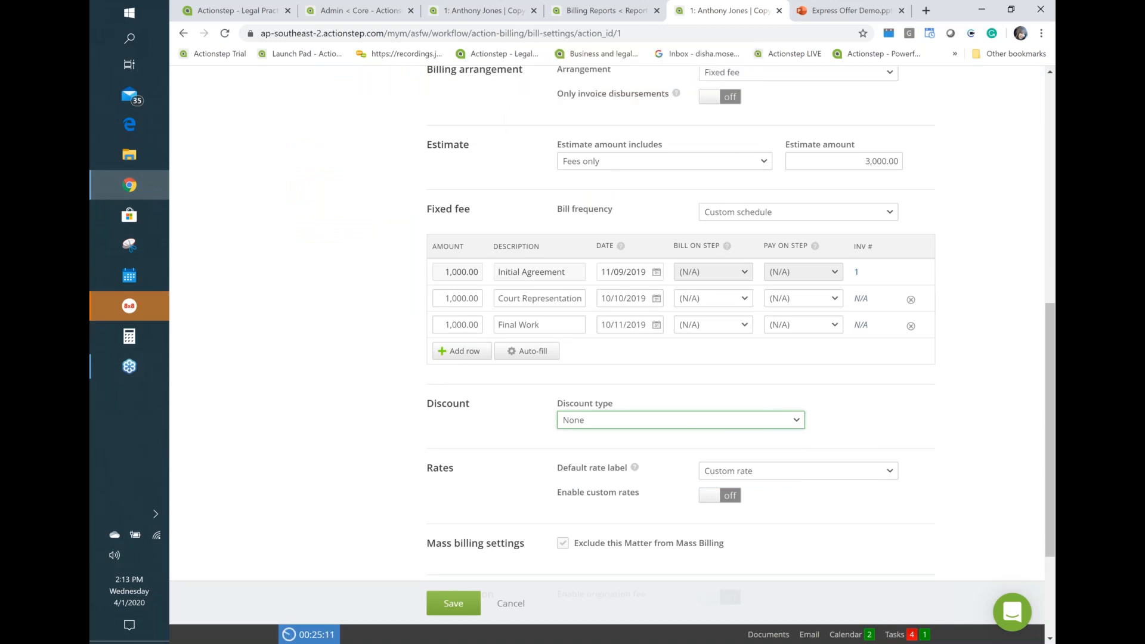
{"action": "left_click", "coordinate": [453, 605]}
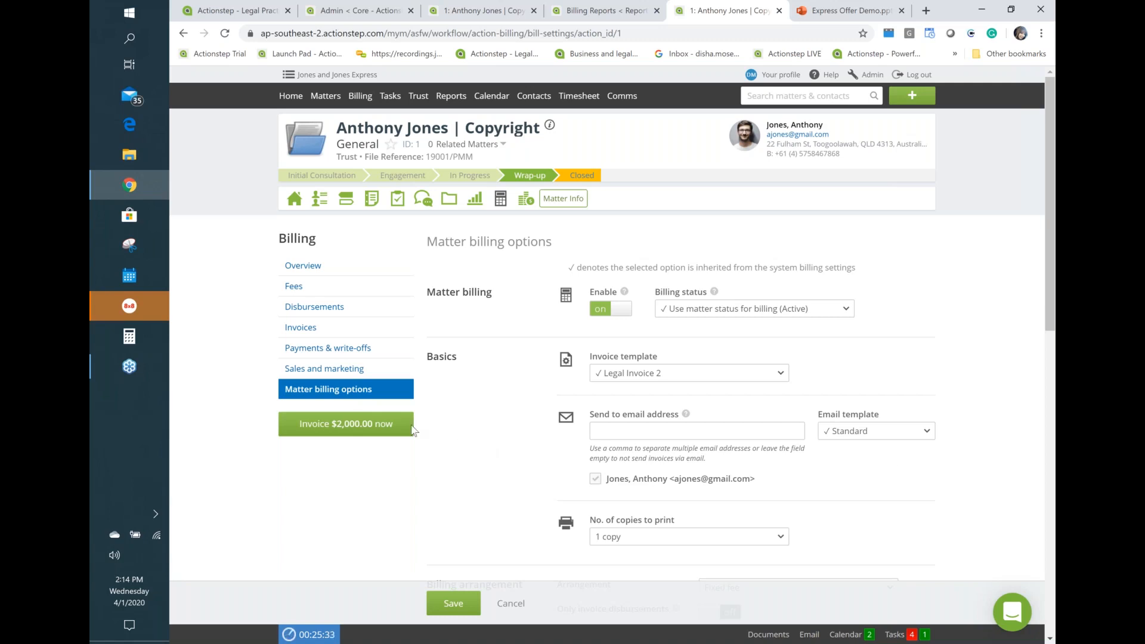
Start a bill for the matter and dismiss the choice of fixed fee amount
{"action": "left_click", "coordinate": [382, 431]}
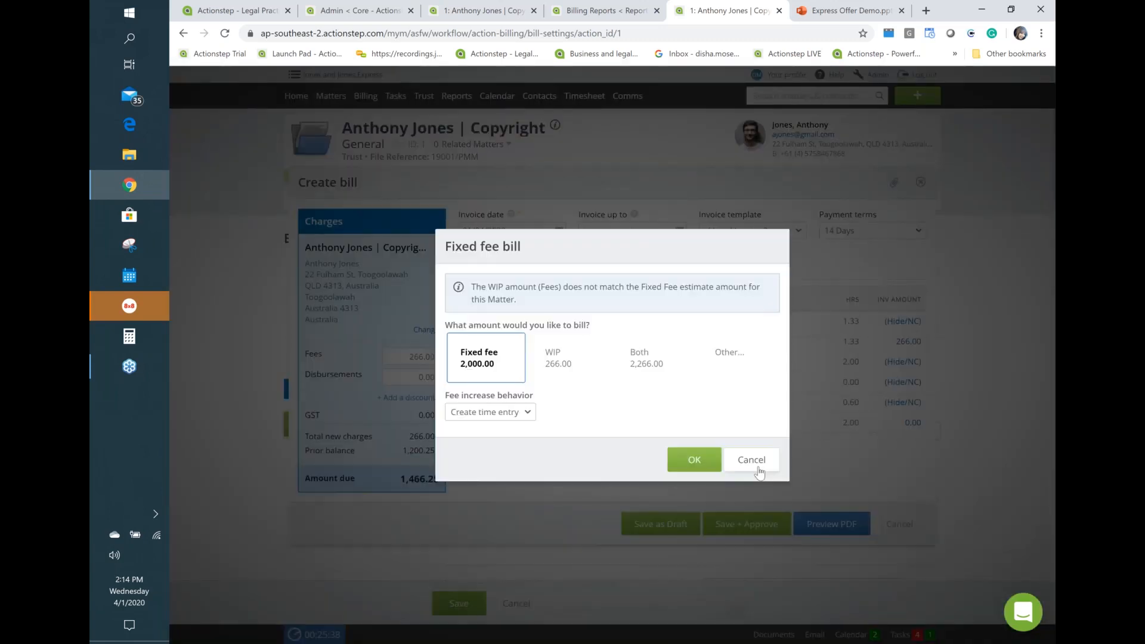
{"action": "left_click", "coordinate": [752, 460]}
{"action": "left_click_drag", "start_coordinate": [474, 170], "coordinate": [341, 150]}
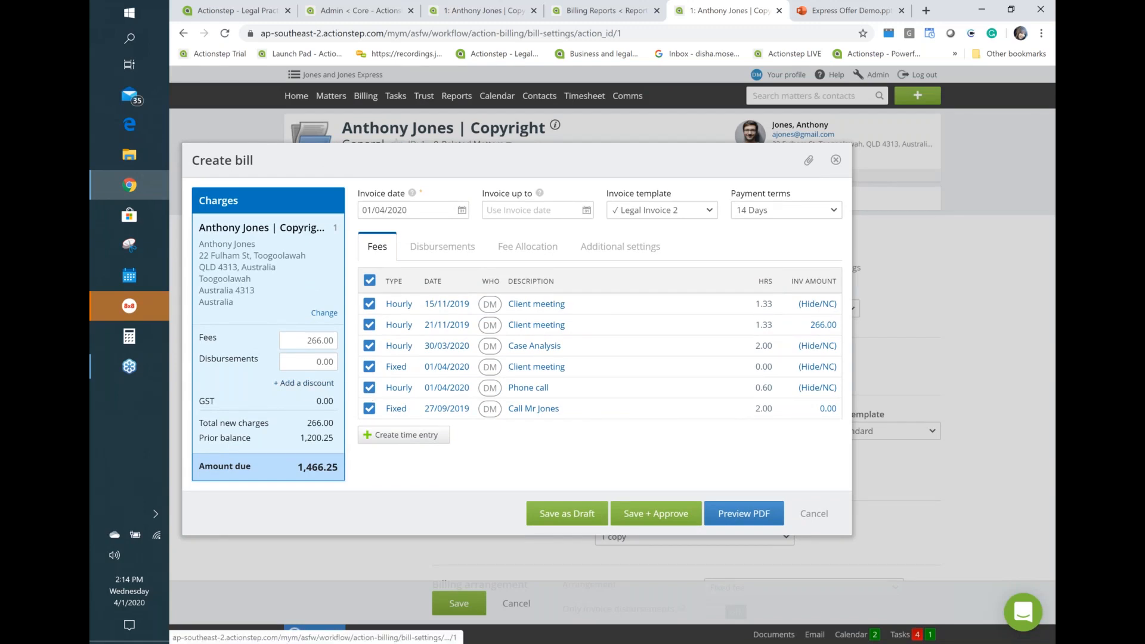
Apply a fixed-amount discount of 40 to the fees on the bill
{"action": "left_click", "coordinate": [304, 383]}
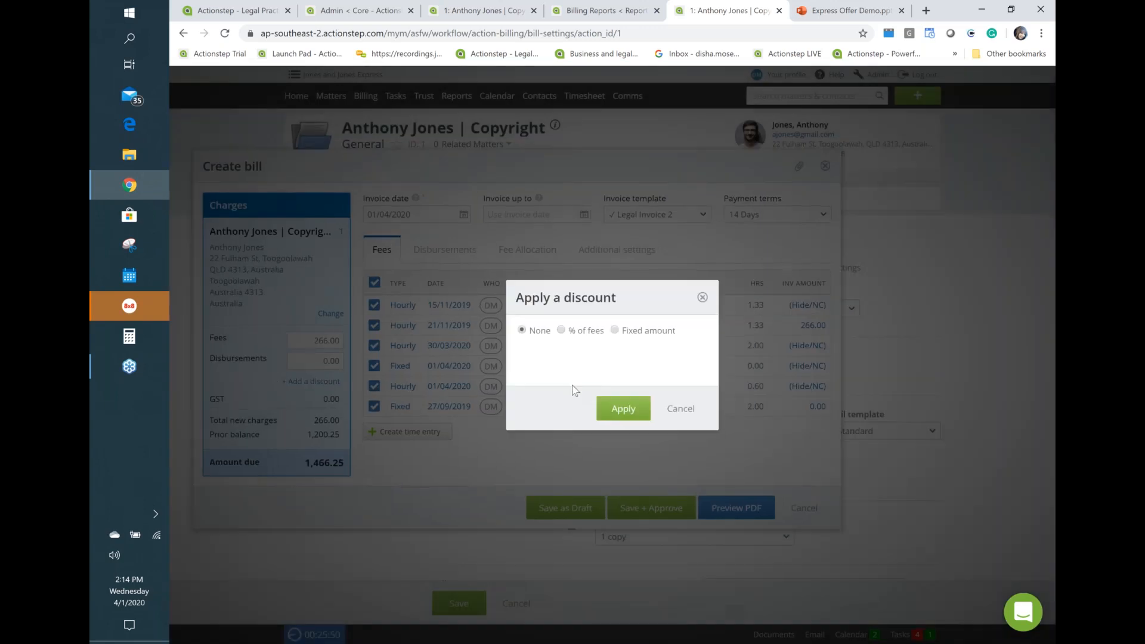
{"action": "left_click", "coordinate": [615, 330]}
{"action": "left_click", "coordinate": [616, 410]}
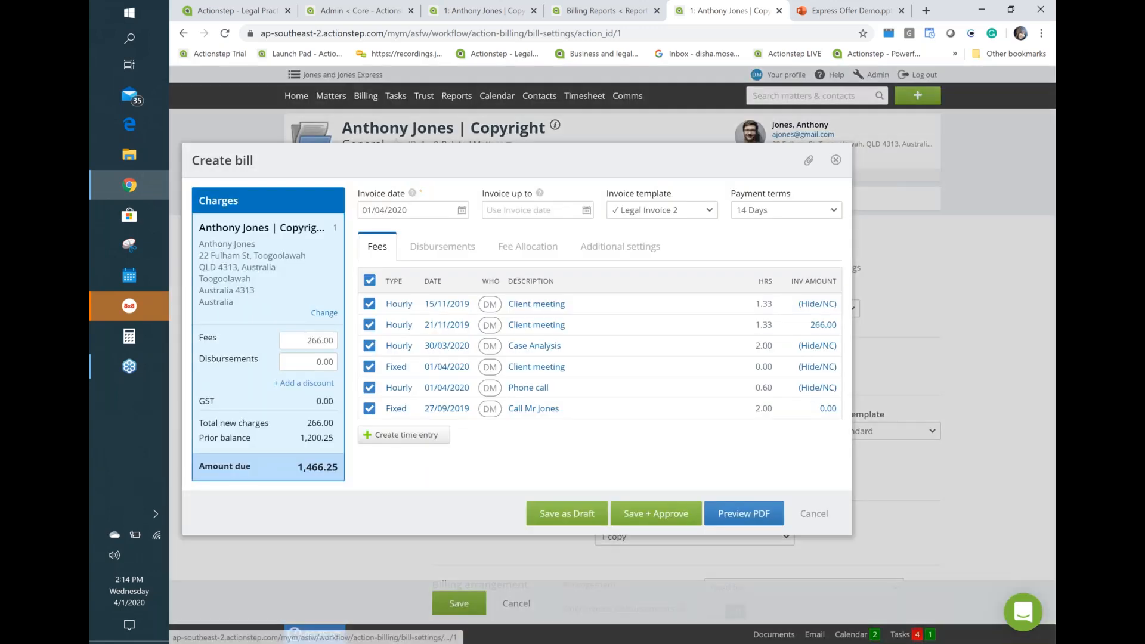
{"action": "left_click", "coordinate": [302, 384]}
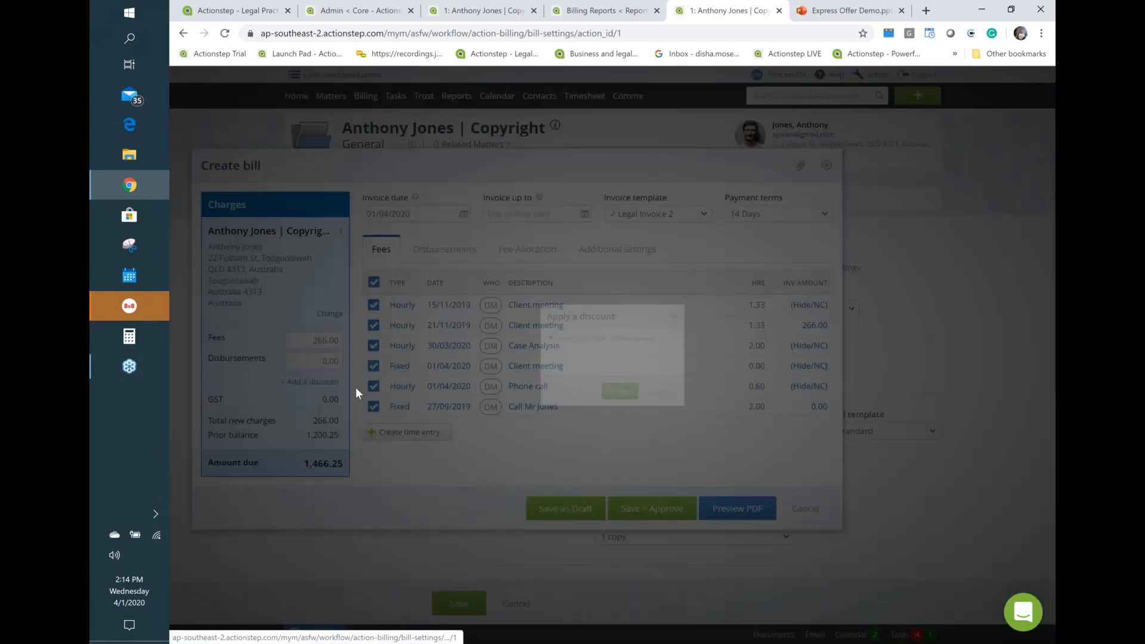
{"action": "left_click", "coordinate": [554, 361]}
{"action": "type", "text": "40"}
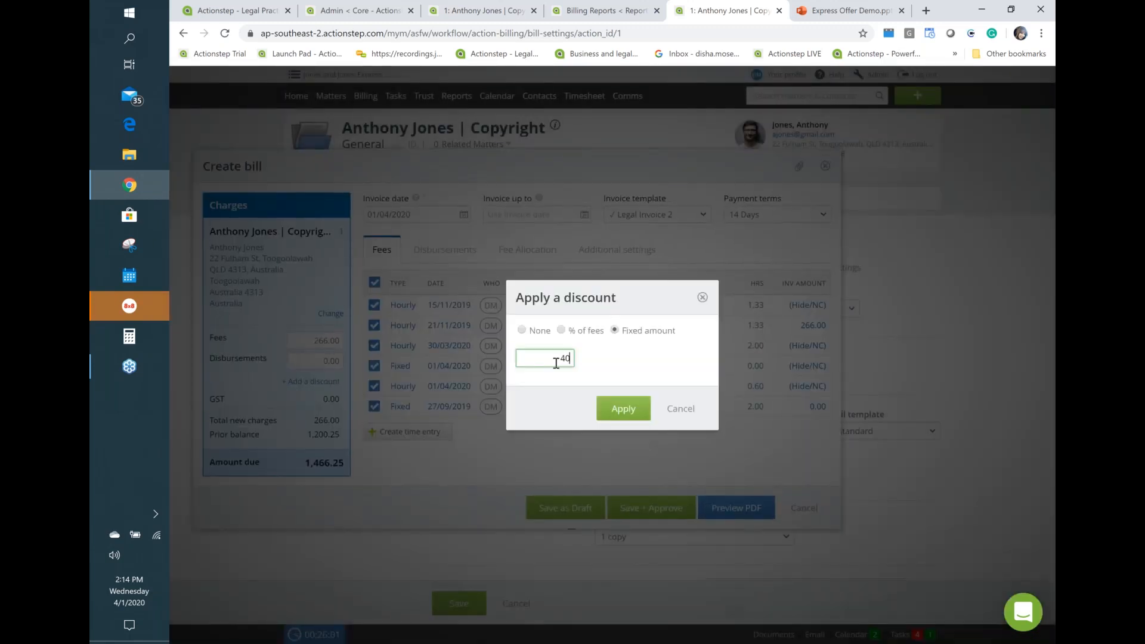
{"action": "left_click", "coordinate": [629, 419]}
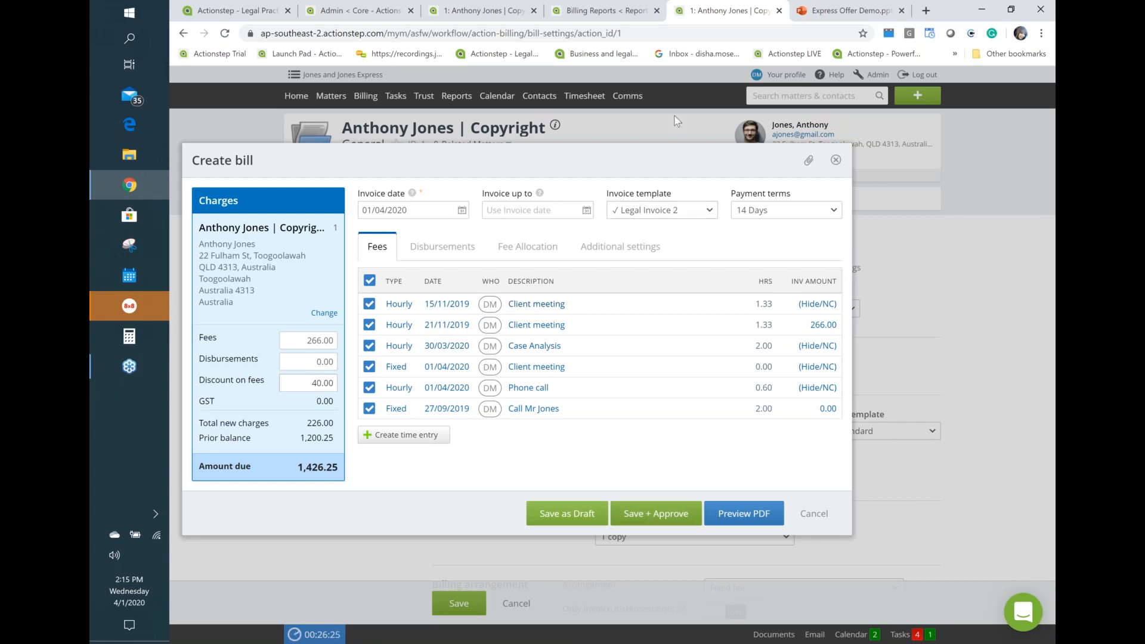
Try setting the 21/11/2019 Client meeting entry to 1.30 hours worked, check its bill behavior options, and discard the edit
{"action": "left_click_drag", "start_coordinate": [579, 160], "coordinate": [562, 163]}
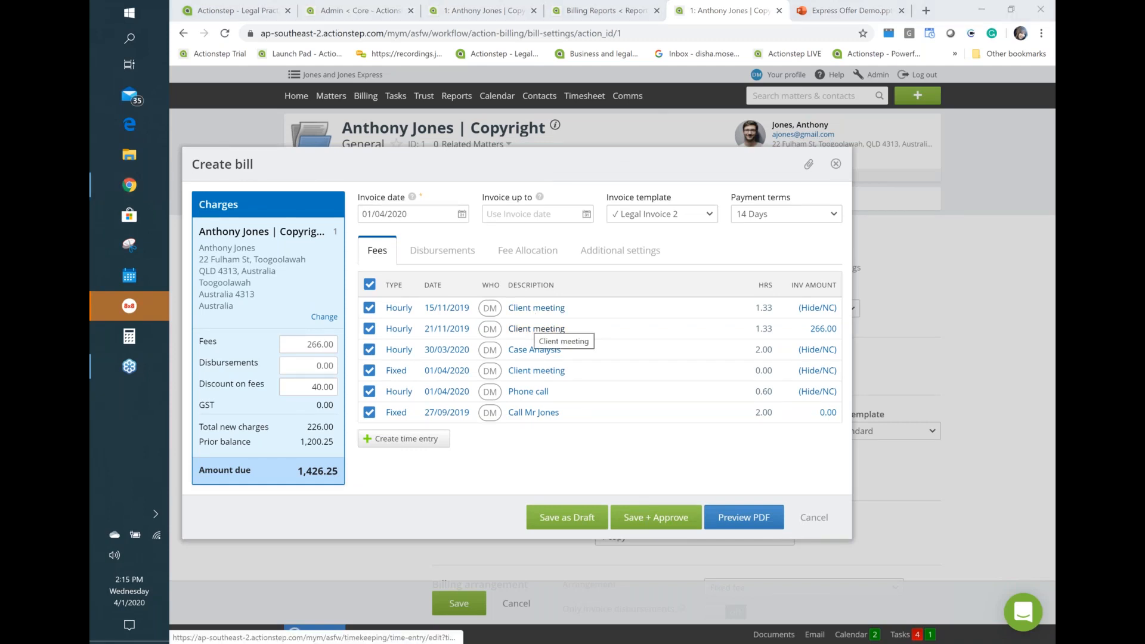
{"action": "left_click", "coordinate": [535, 329]}
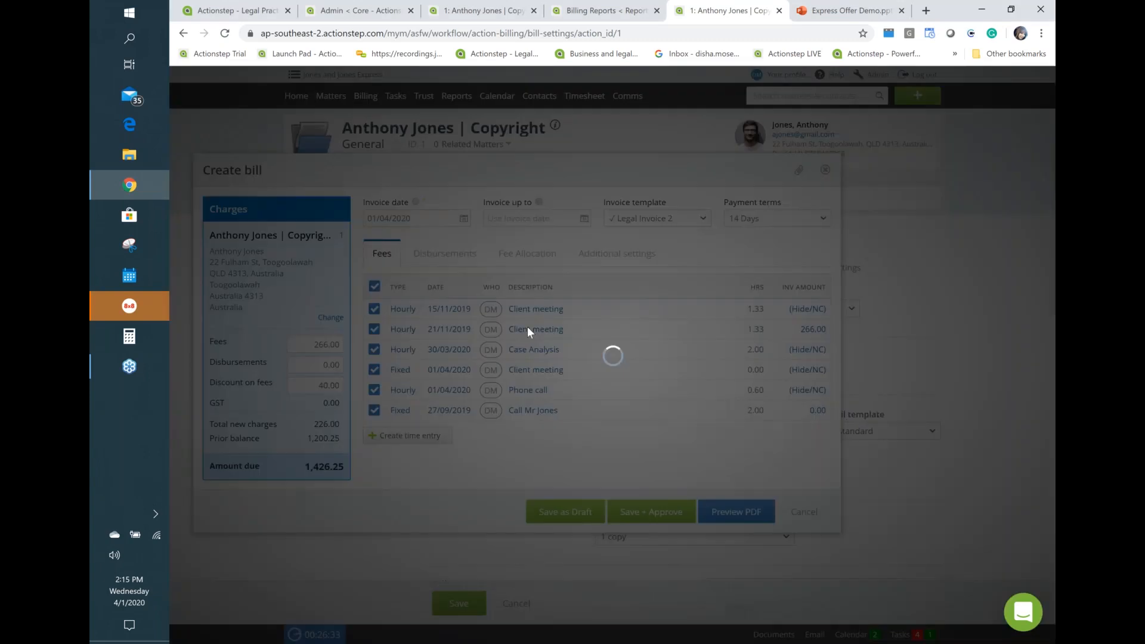
{"action": "left_click", "coordinate": [417, 372]}
{"action": "key", "text": "BackSpace"}
{"action": "left_click", "coordinate": [472, 479]}
{"action": "left_click", "coordinate": [471, 475]}
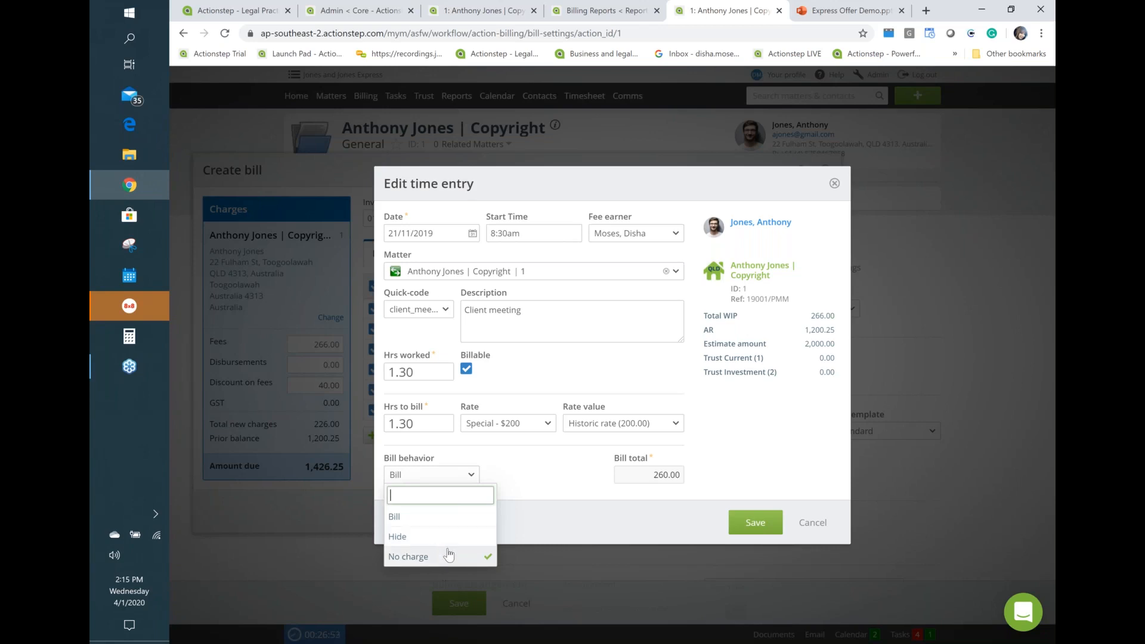
{"action": "key", "text": "Up"}
{"action": "left_click", "coordinate": [813, 522]}
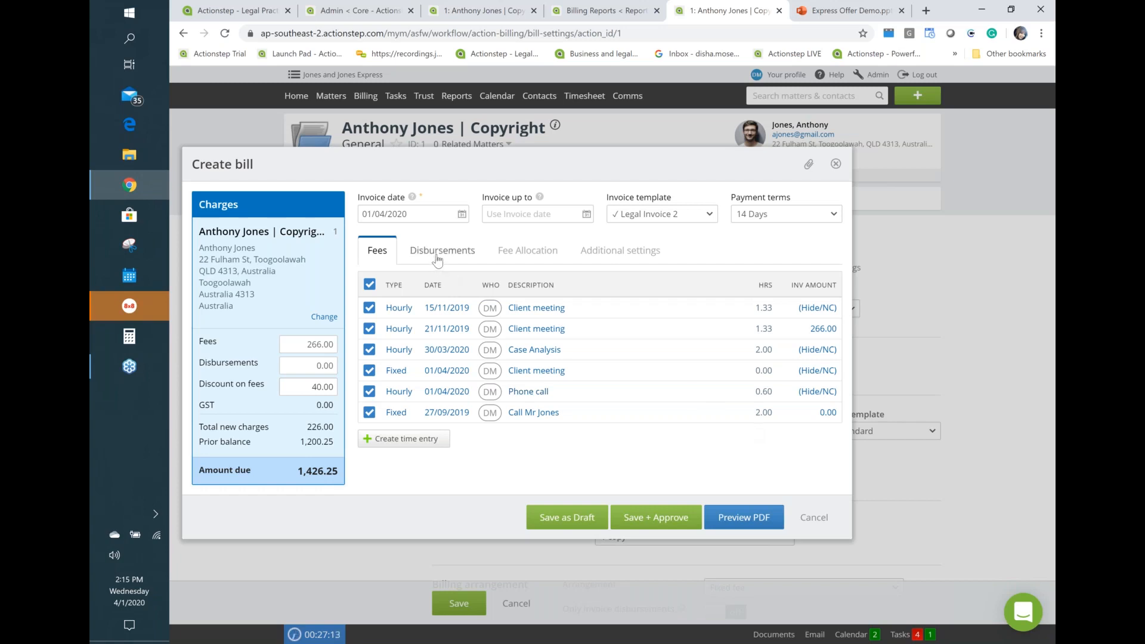
Look through the bill's disbursements, fee allocation and additional settings, and close the bill without saving
{"action": "left_click", "coordinate": [437, 257]}
{"action": "left_click", "coordinate": [527, 257]}
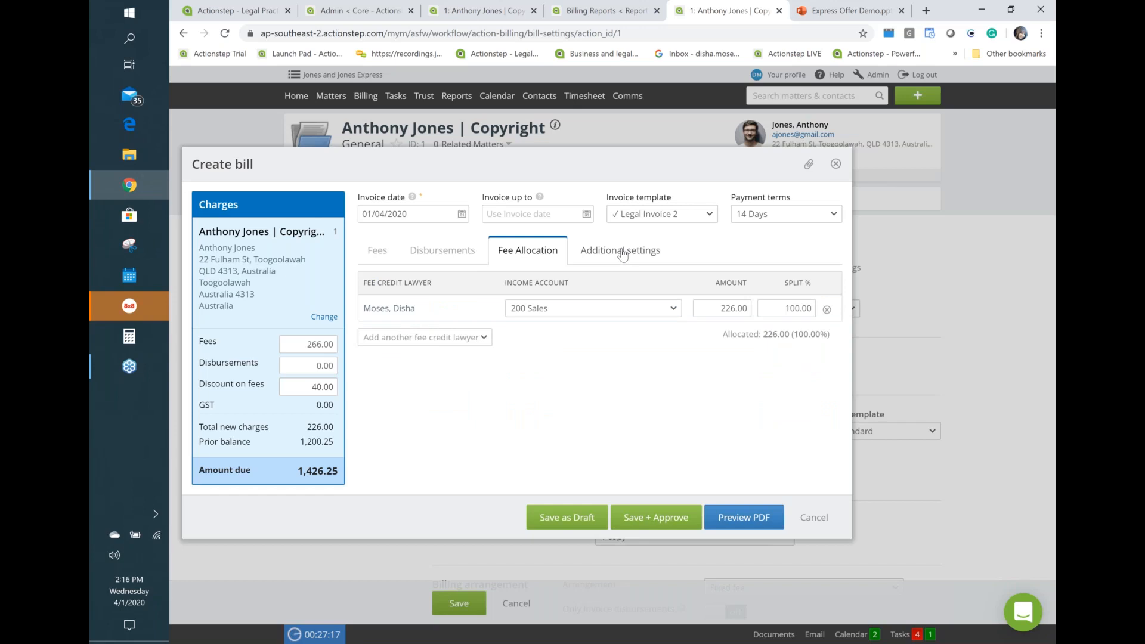
{"action": "left_click", "coordinate": [621, 255]}
{"action": "left_click", "coordinate": [370, 255]}
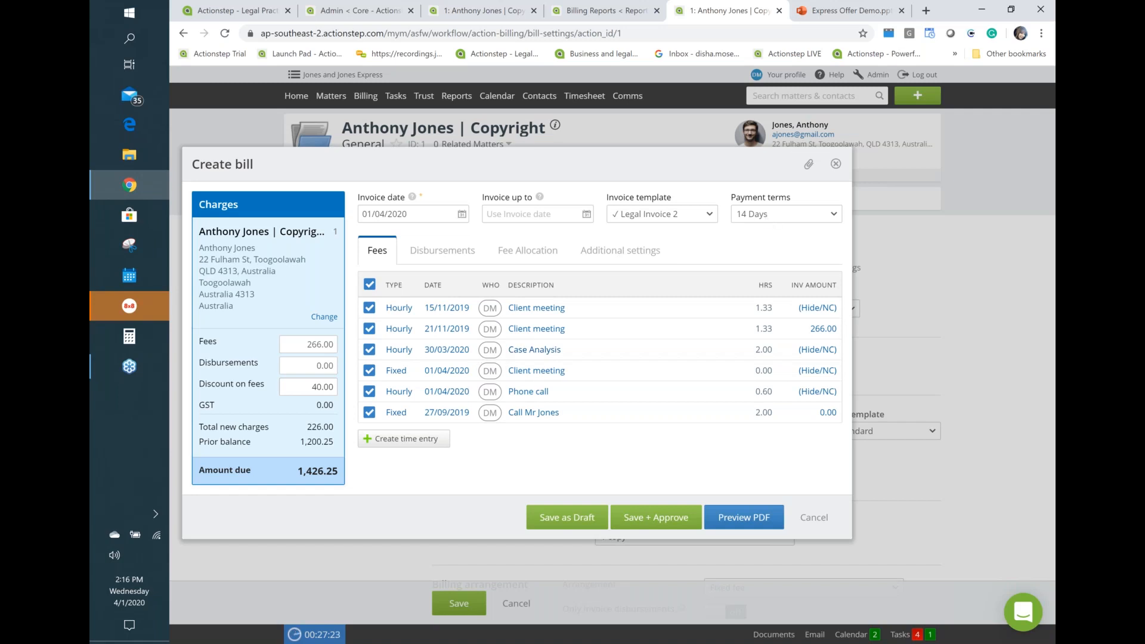
{"action": "left_click", "coordinate": [835, 163]}
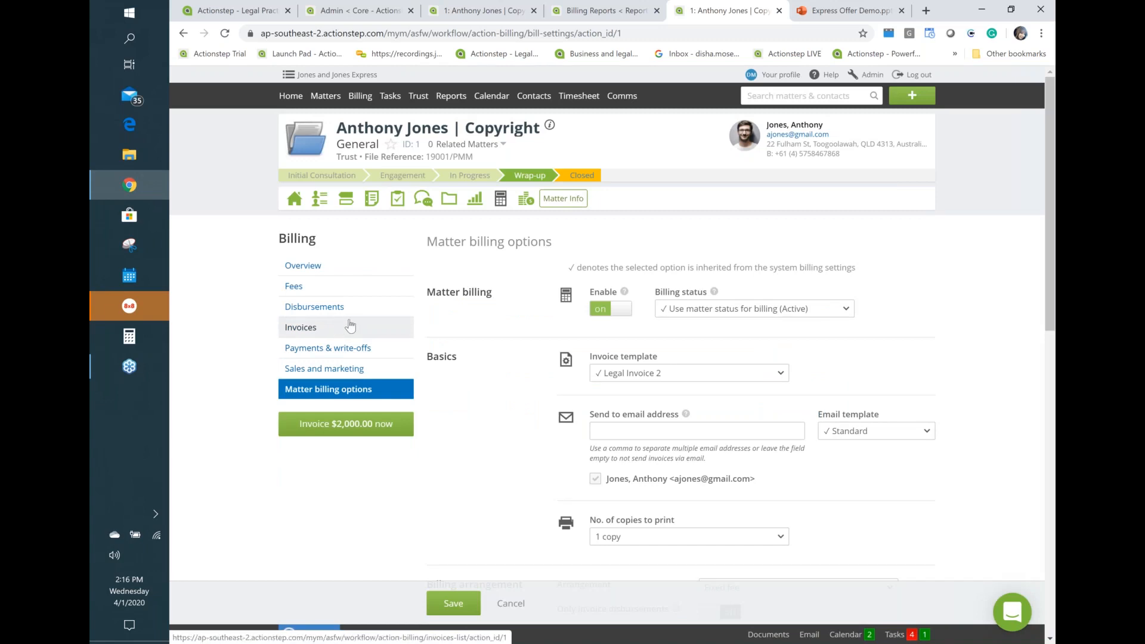
Look through the firm-wide trust accounting functions, including statements, invoice payments, reconciliations and the prescribed account
{"action": "left_click", "coordinate": [417, 97]}
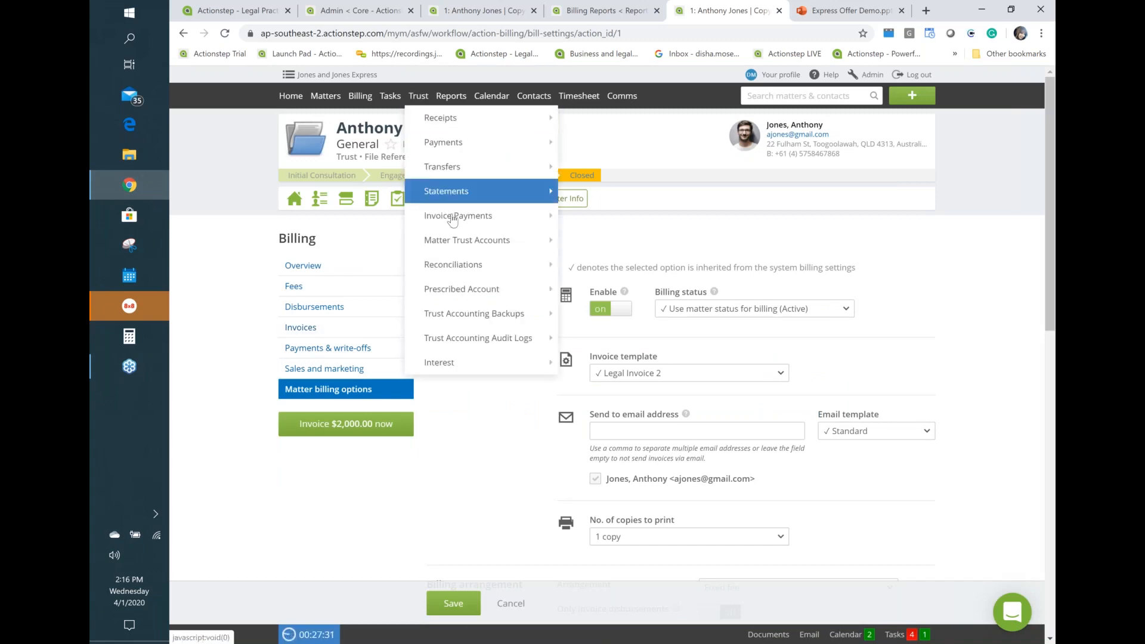
{"action": "mouse_move", "coordinate": [459, 196]}
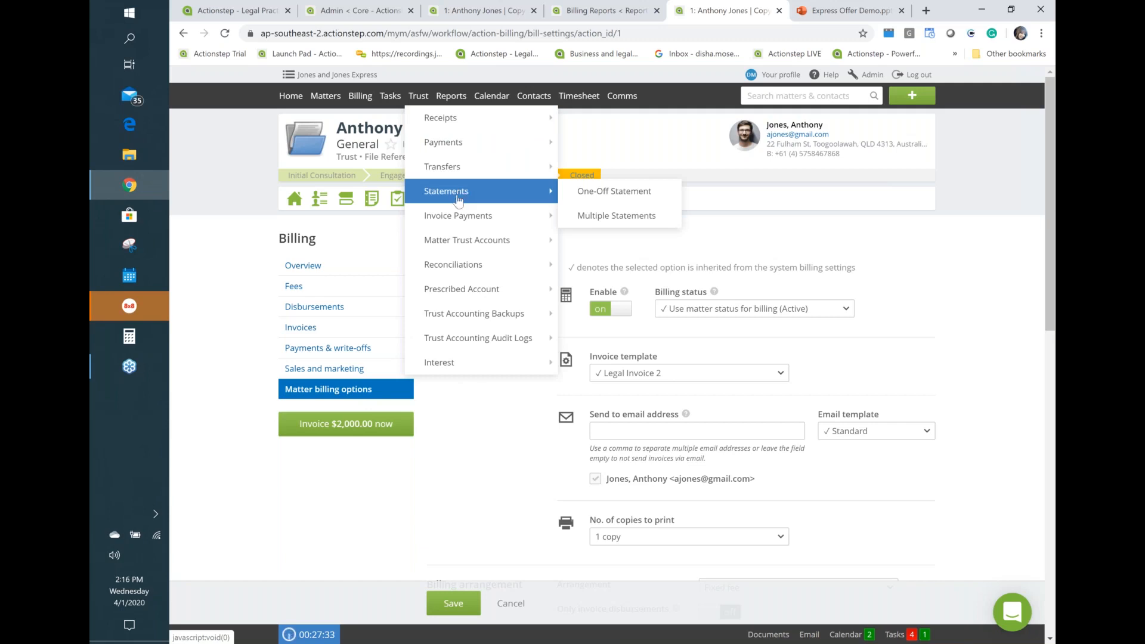
{"action": "mouse_move", "coordinate": [454, 216]}
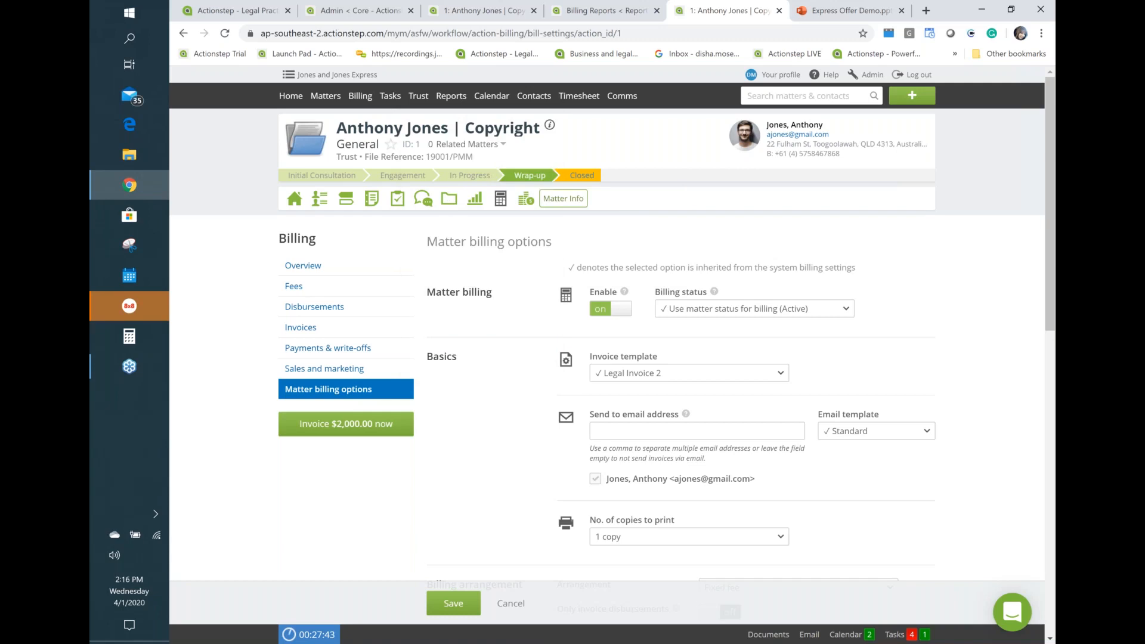
{"action": "mouse_move", "coordinate": [418, 96]}
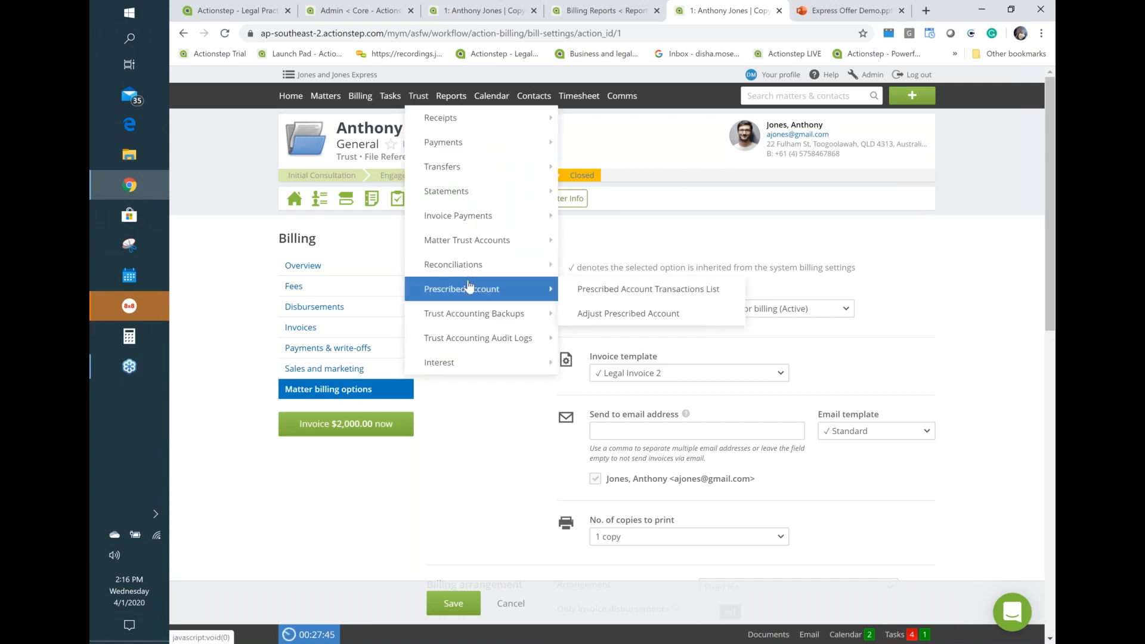
{"action": "mouse_move", "coordinate": [472, 265]}
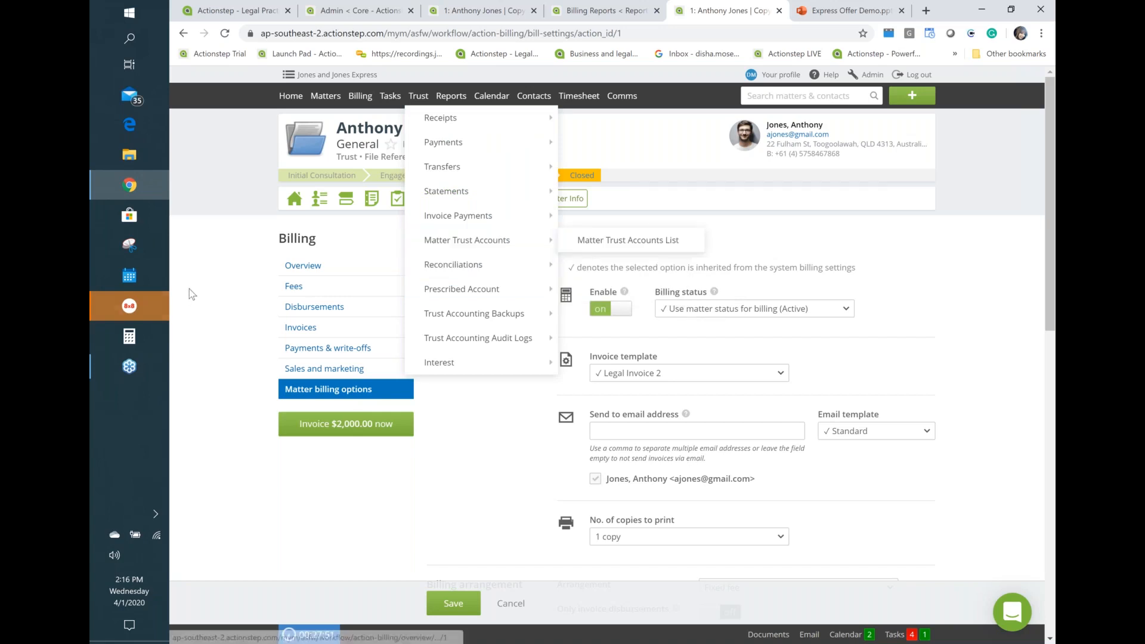
Open the matter's trust accounting without saving the billing options, and examine the form for paying Invoice #1 from trust
{"action": "left_click", "coordinate": [525, 198]}
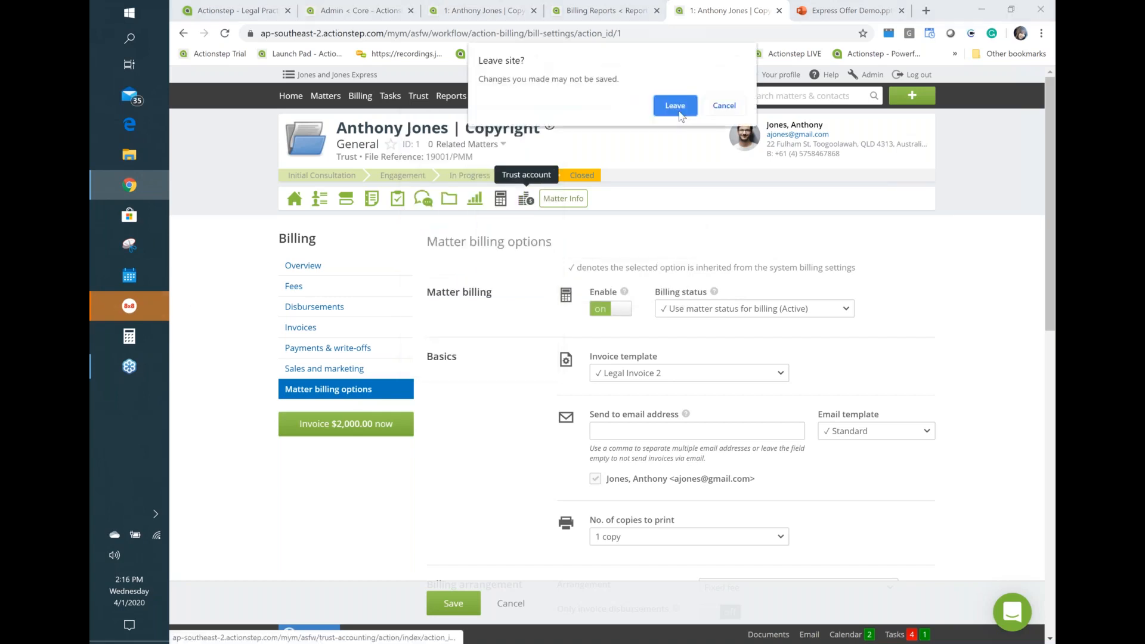
{"action": "left_click", "coordinate": [675, 111]}
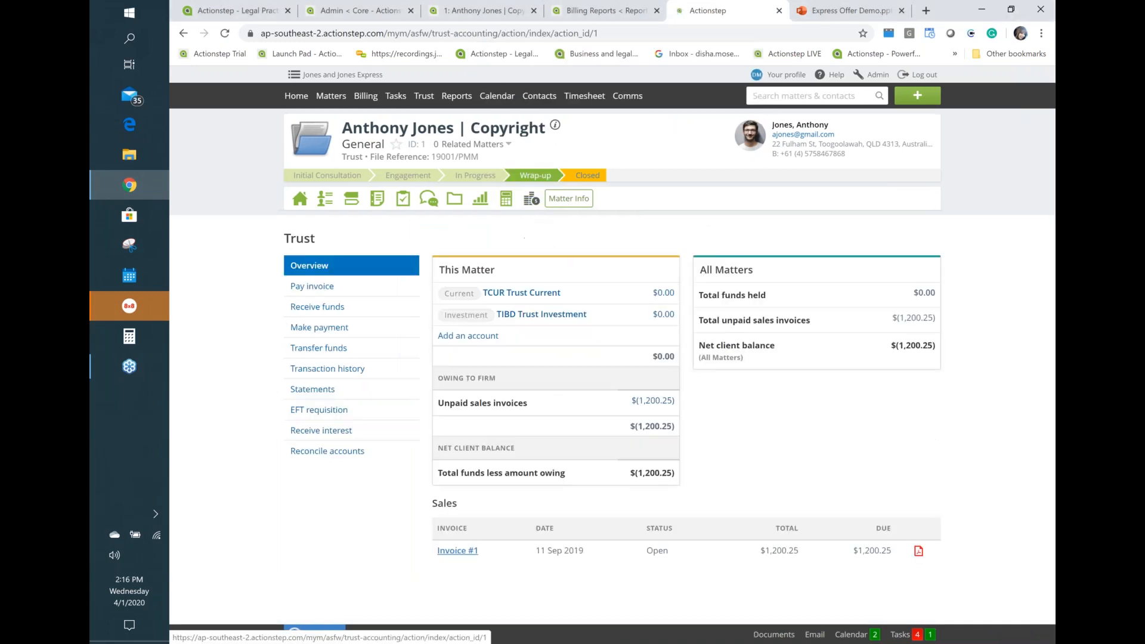
{"action": "left_click", "coordinate": [327, 289]}
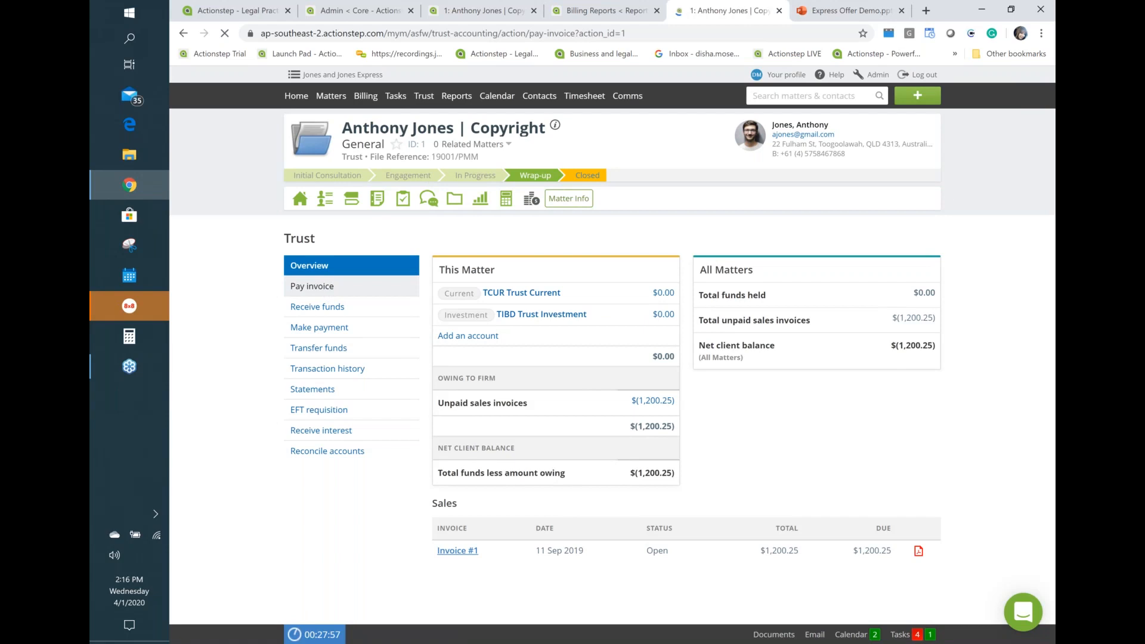
{"action": "scroll", "coordinate": [647, 250], "scroll_direction": "down", "scroll_amount": 2}
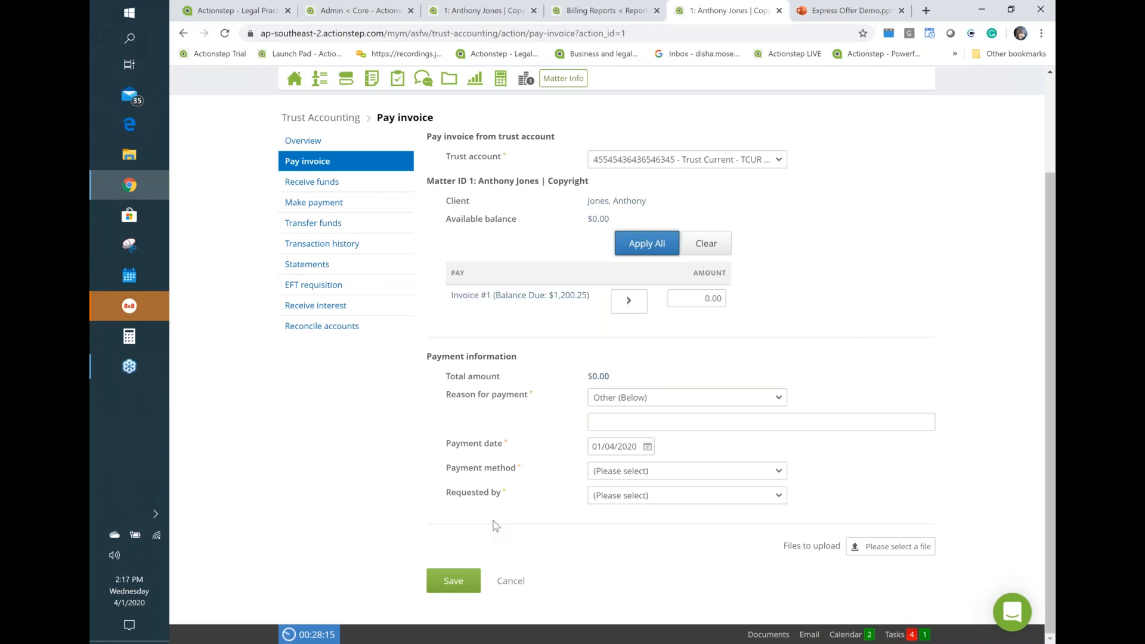
{"action": "scroll", "coordinate": [493, 525], "scroll_direction": "up", "scroll_amount": 2}
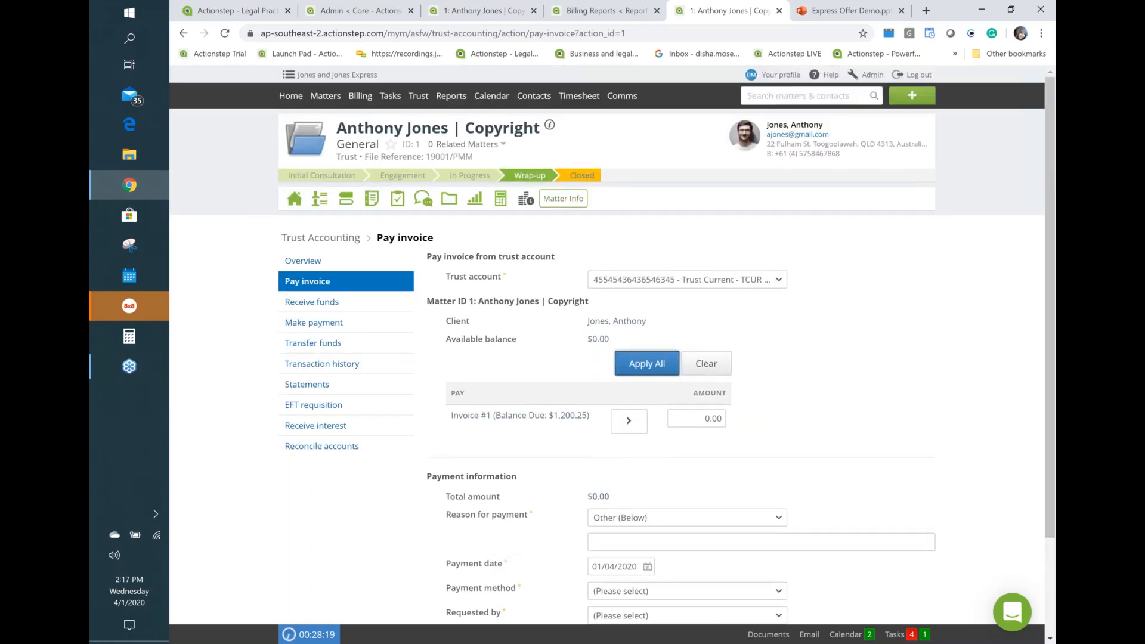
{"action": "scroll", "coordinate": [600, 495], "scroll_direction": "down", "scroll_amount": 1}
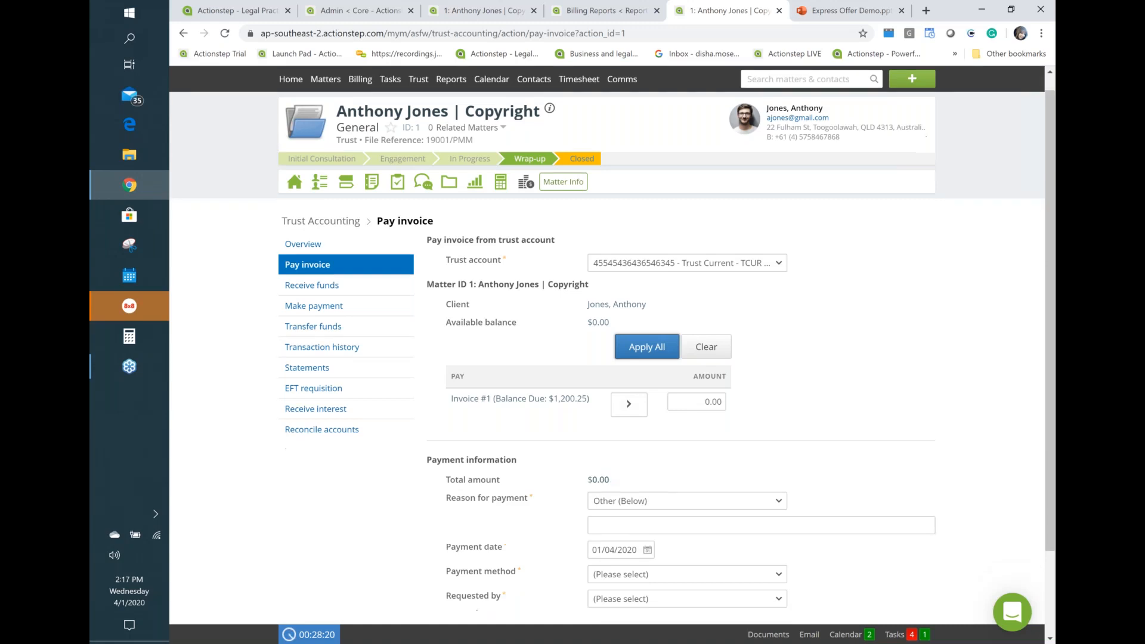
{"action": "scroll", "coordinate": [631, 480], "scroll_direction": "down", "scroll_amount": 2}
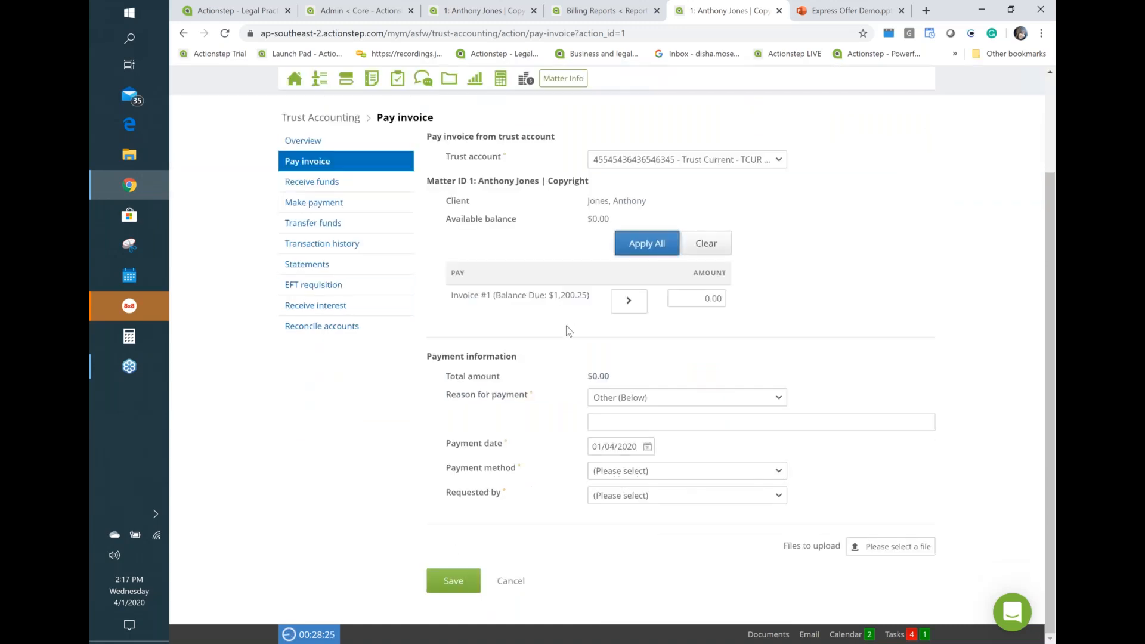
{"action": "left_click", "coordinate": [624, 304]}
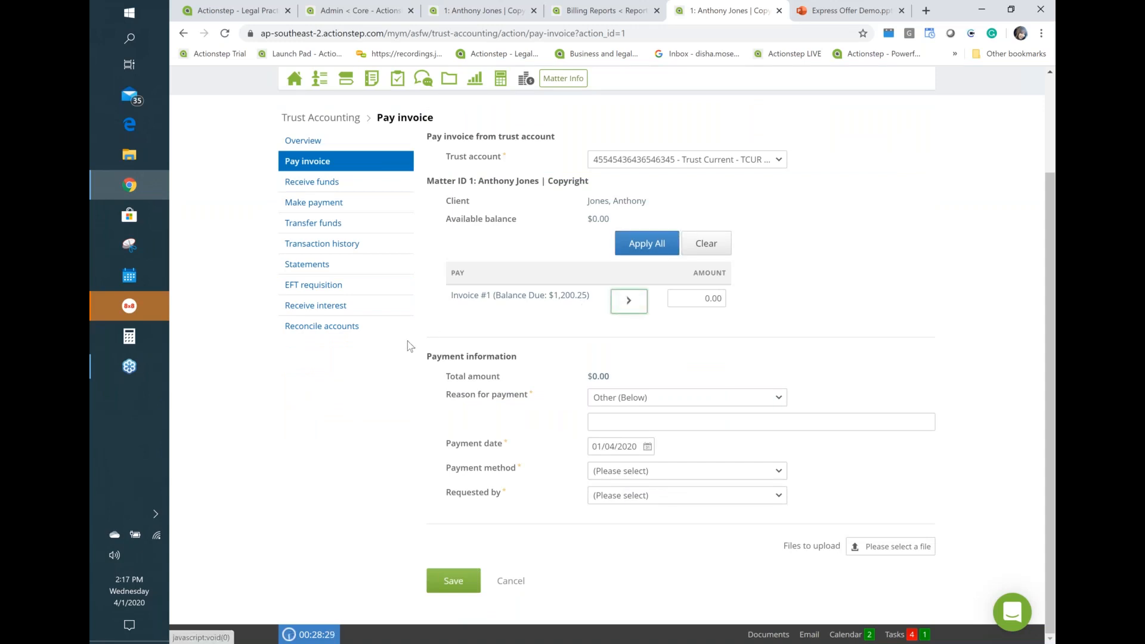
{"action": "scroll", "coordinate": [294, 199], "scroll_direction": "up", "scroll_amount": 2}
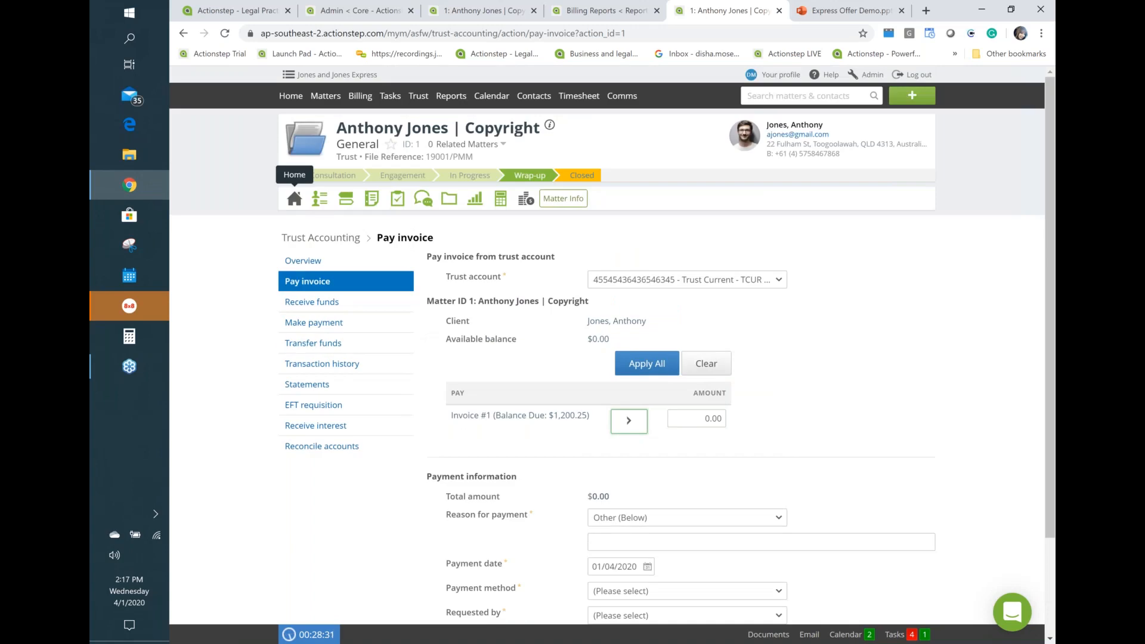
Return to the matter's overview without saving the trust payment
{"action": "left_click", "coordinate": [294, 198]}
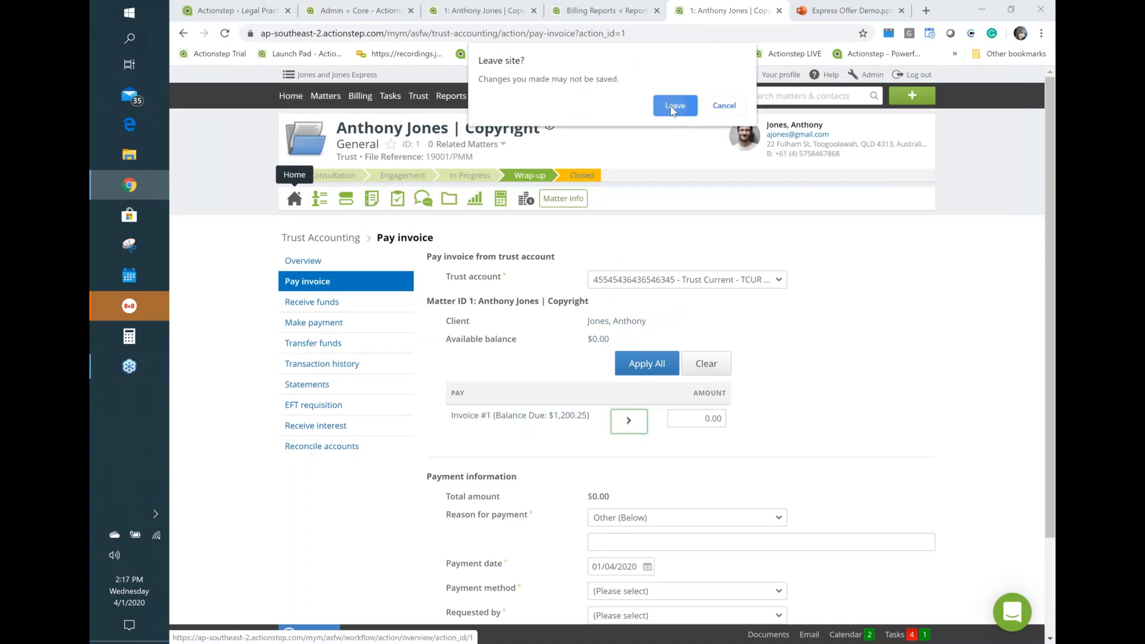
{"action": "left_click", "coordinate": [672, 105]}
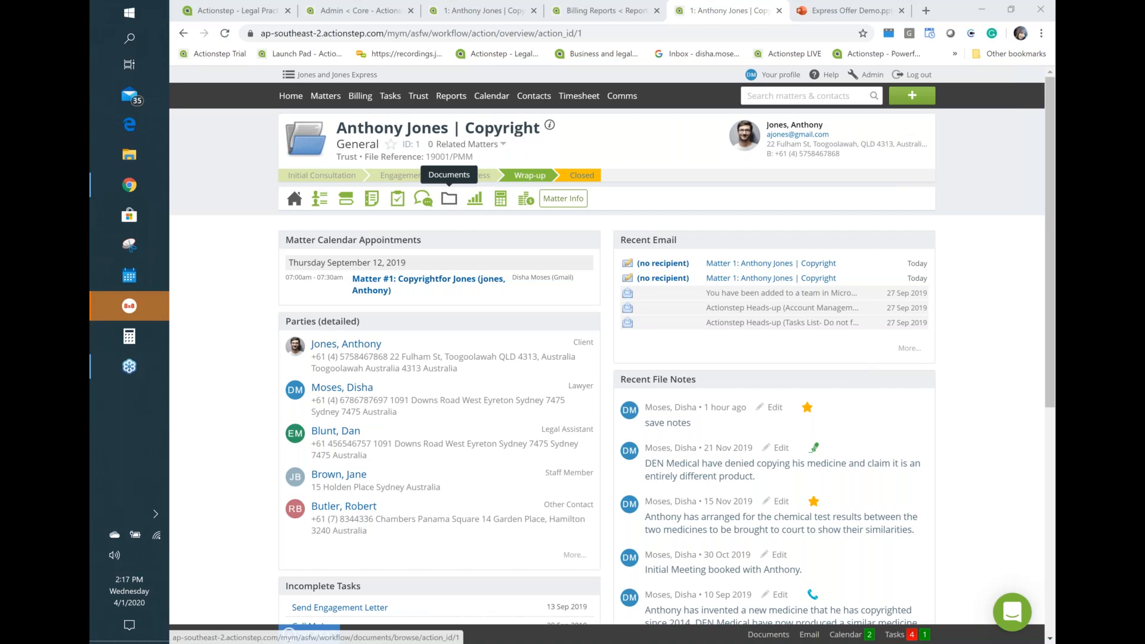
{"action": "left_click", "coordinate": [449, 199]}
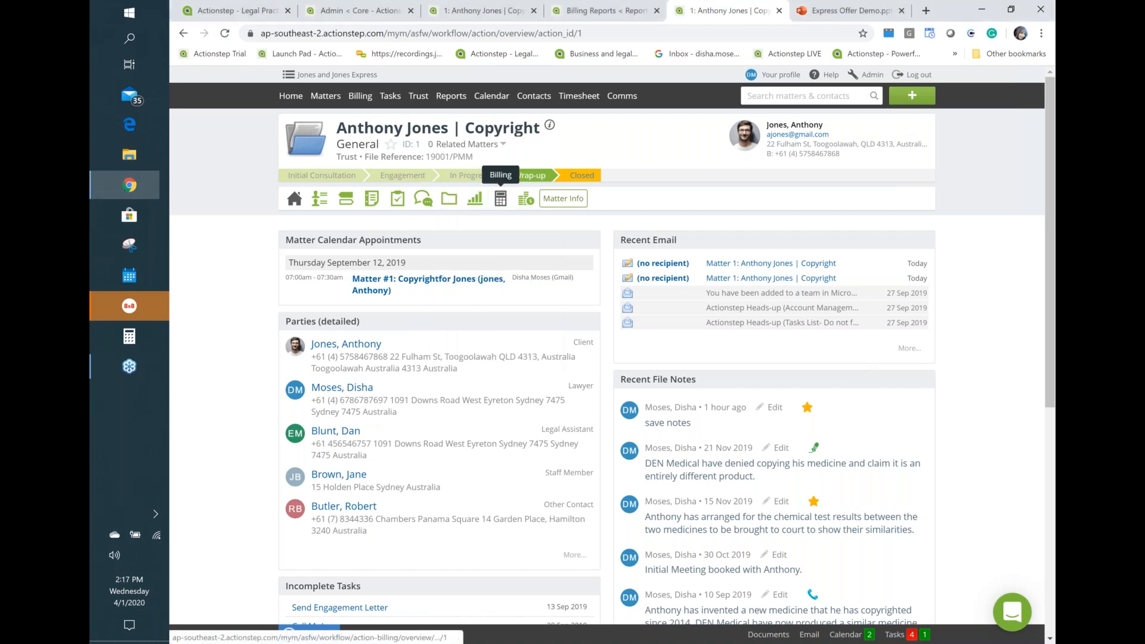
Look through the matter's billing overview and its payments and write-offs, and bring up the matter's invoice list
{"action": "left_click", "coordinate": [508, 203]}
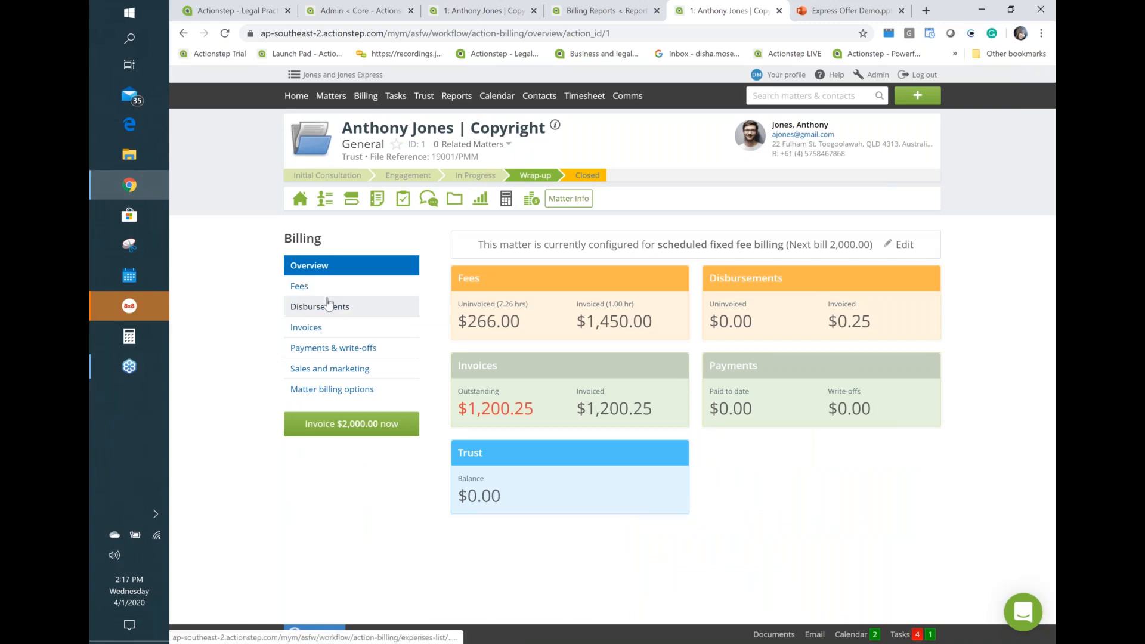
{"action": "left_click", "coordinate": [356, 352]}
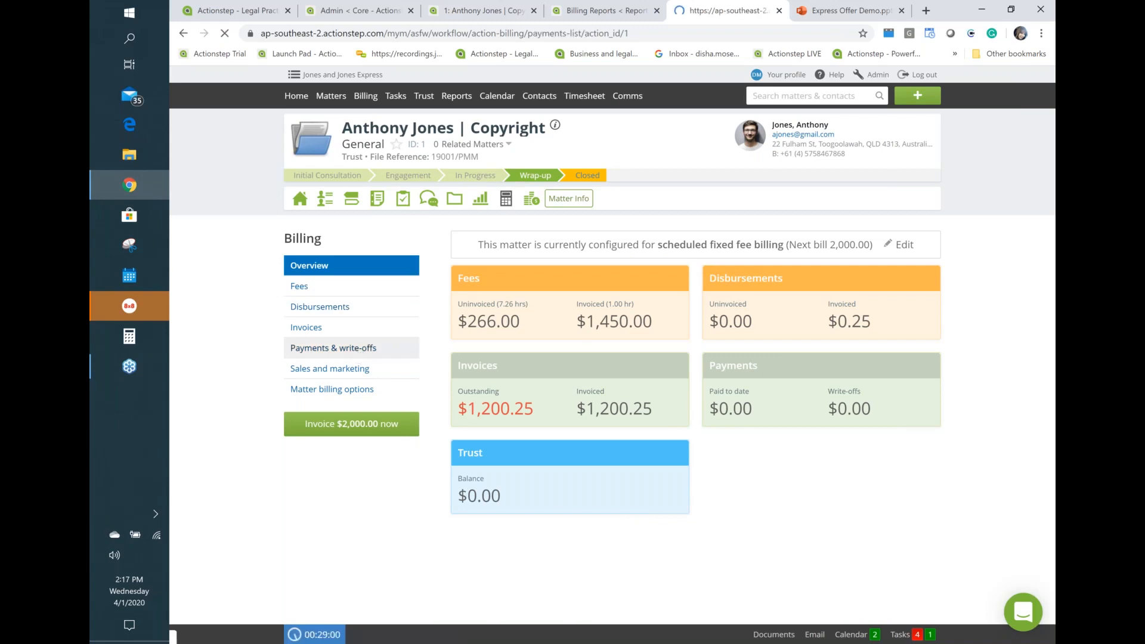
{"action": "left_click", "coordinate": [316, 257]}
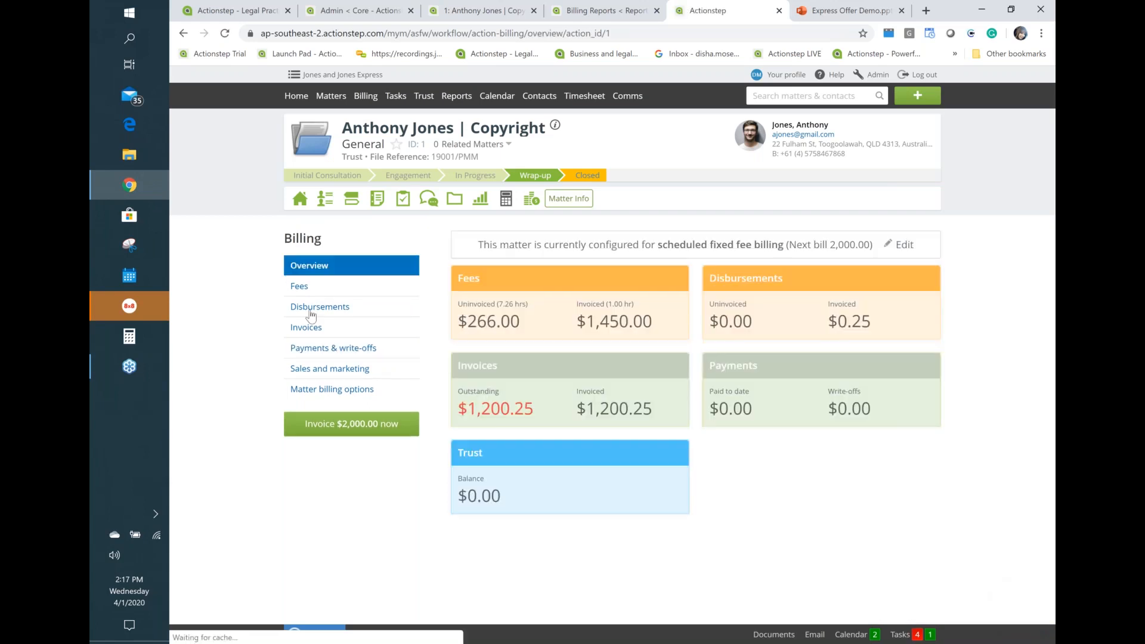
{"action": "left_click", "coordinate": [309, 328]}
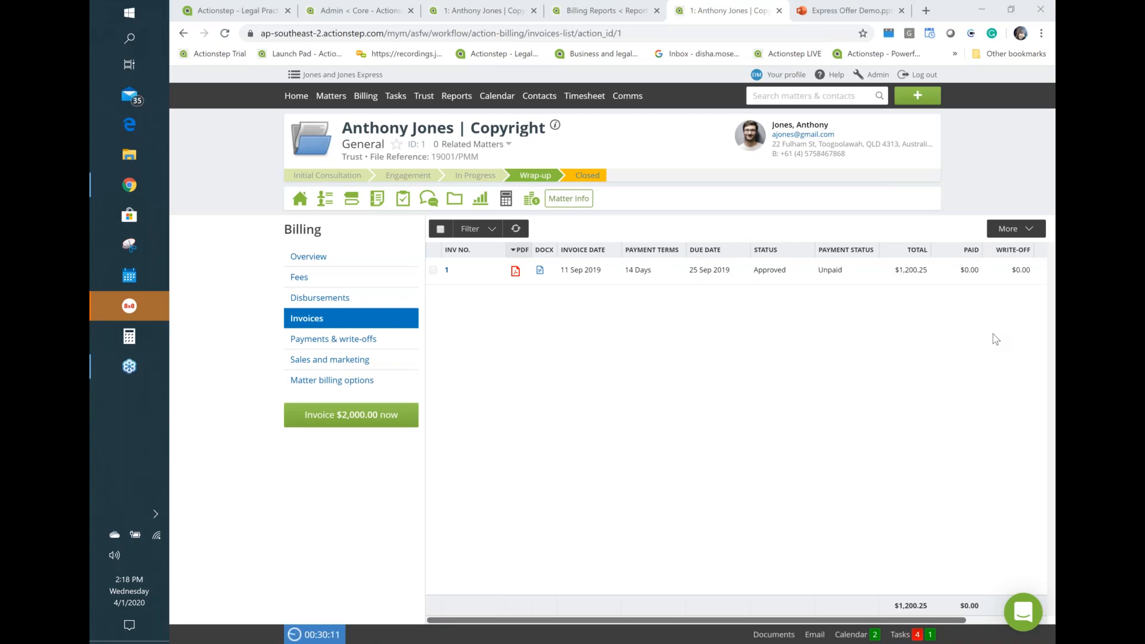
Start a new conversation with the Actionstep team in the support chat
{"action": "left_click", "coordinate": [1018, 612]}
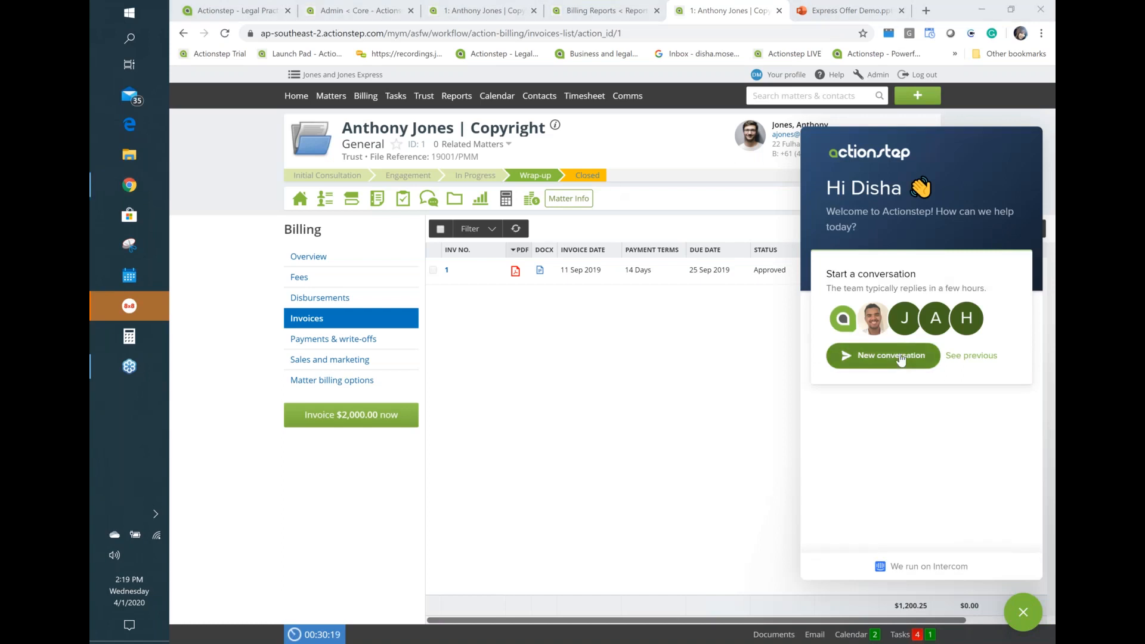
{"action": "left_click", "coordinate": [901, 360]}
{"action": "left_click", "coordinate": [901, 358]}
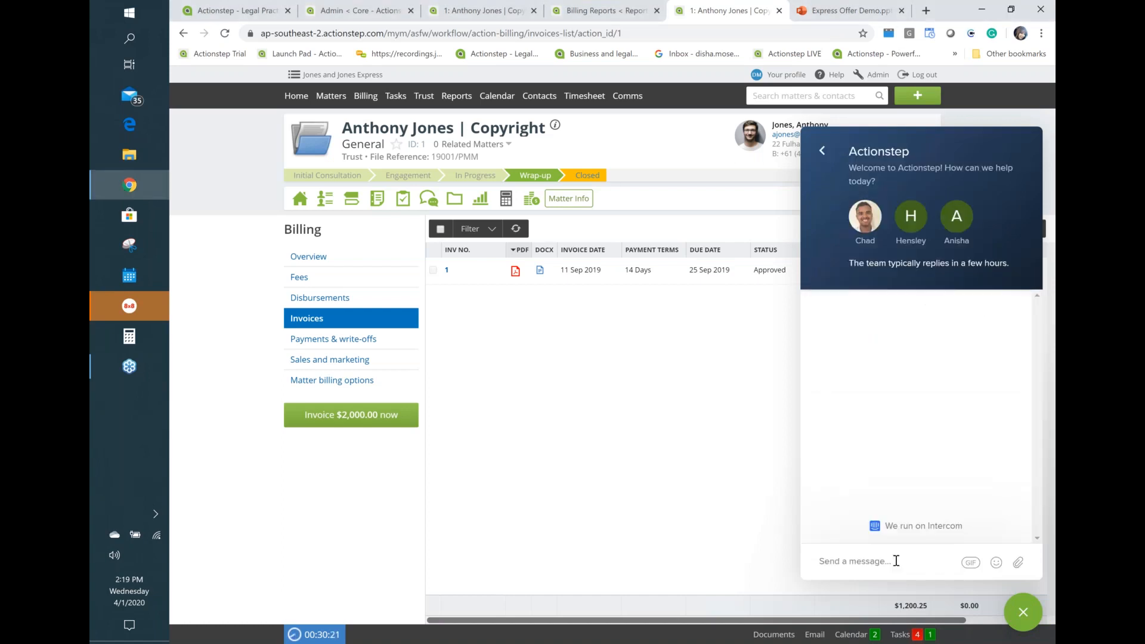